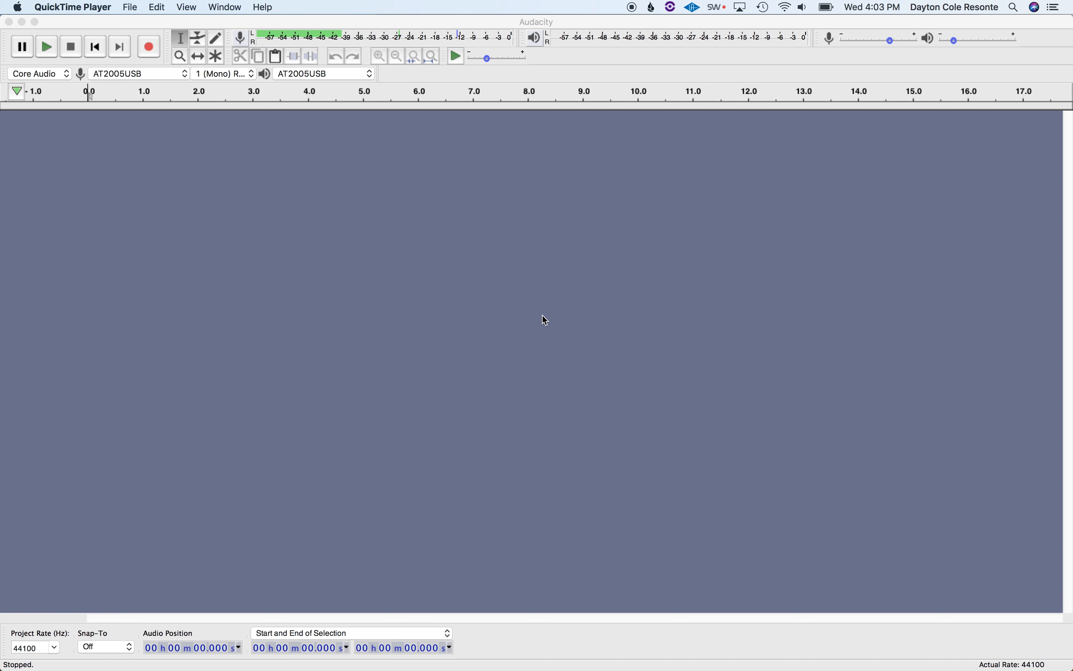
Switch to Audacity and keep AT2005USB as the playback device in the Devices preferences.
left_click(546, 23)
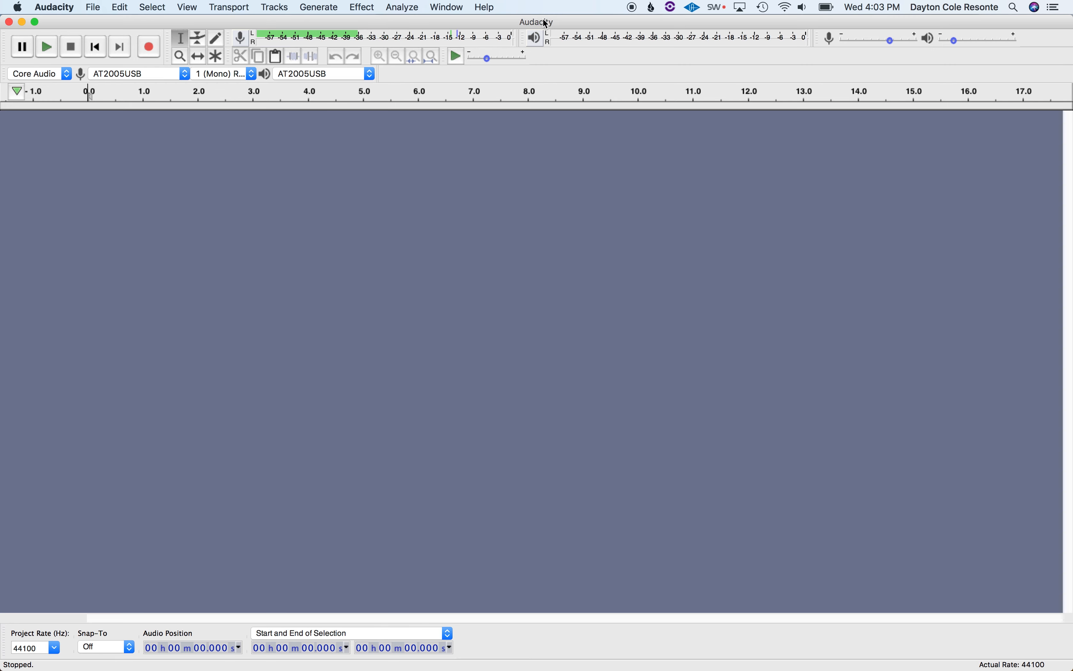
left_click(62, 5)
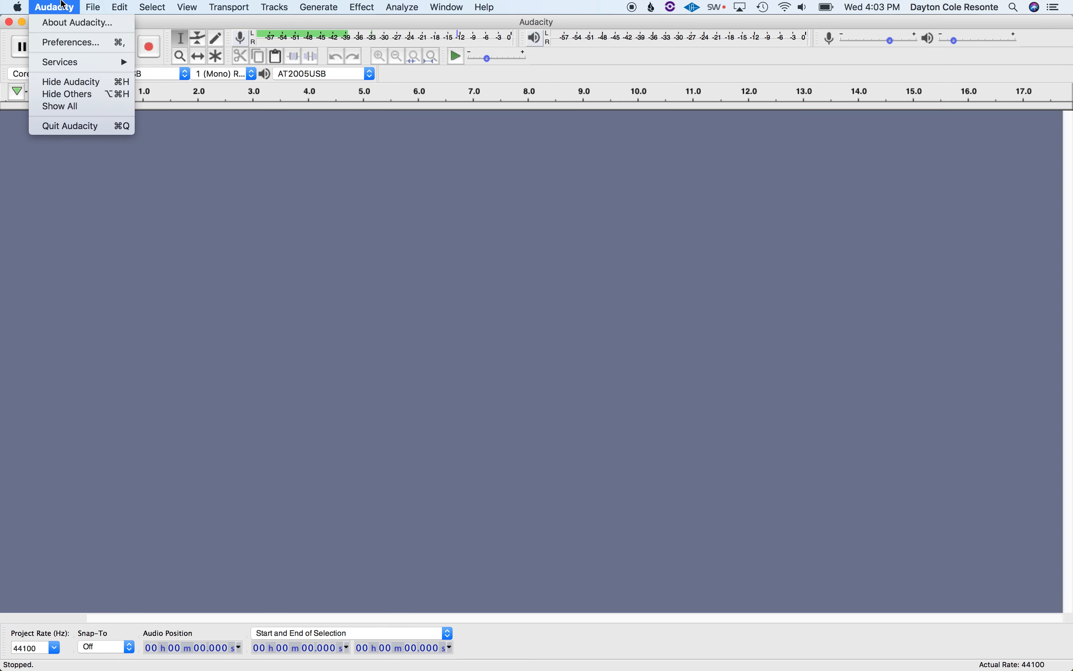
left_click(74, 45)
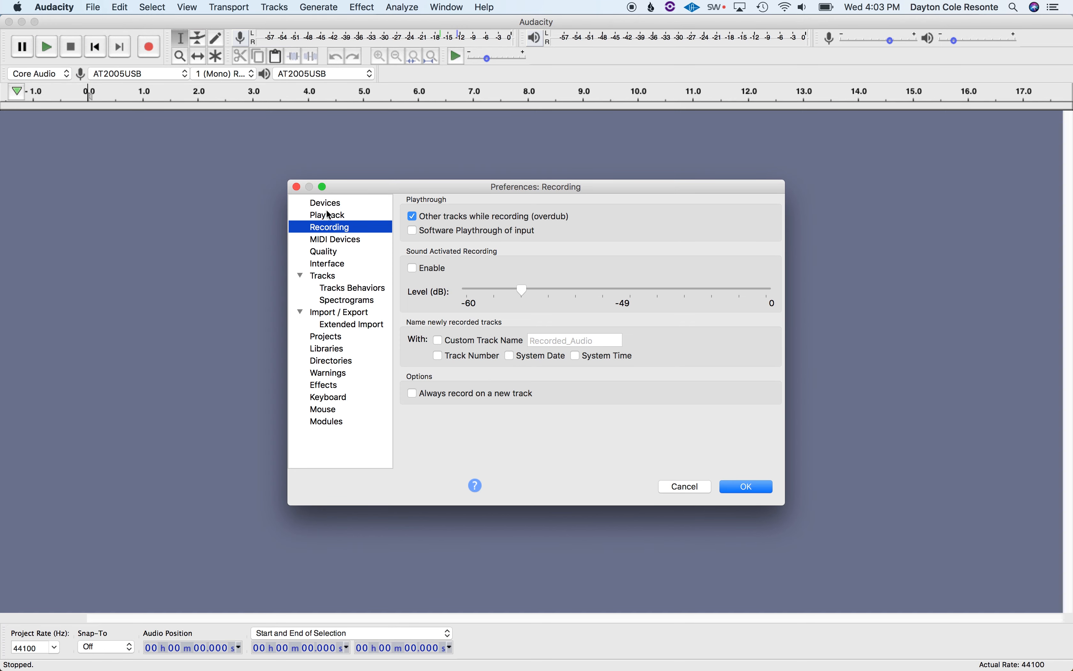
left_click(336, 203)
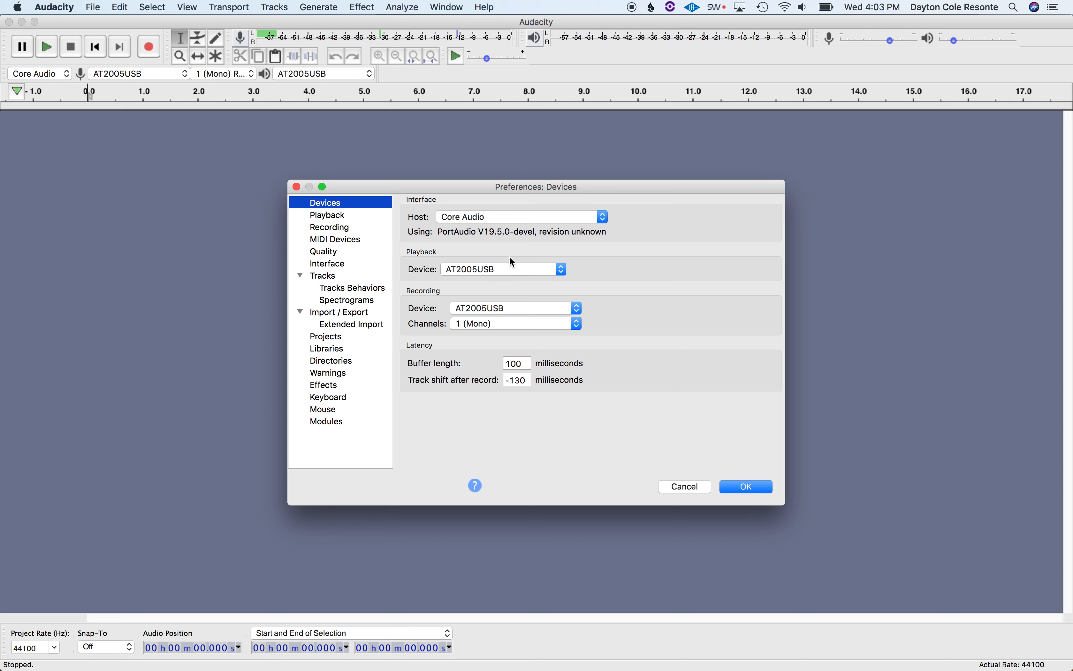
left_click(561, 270)
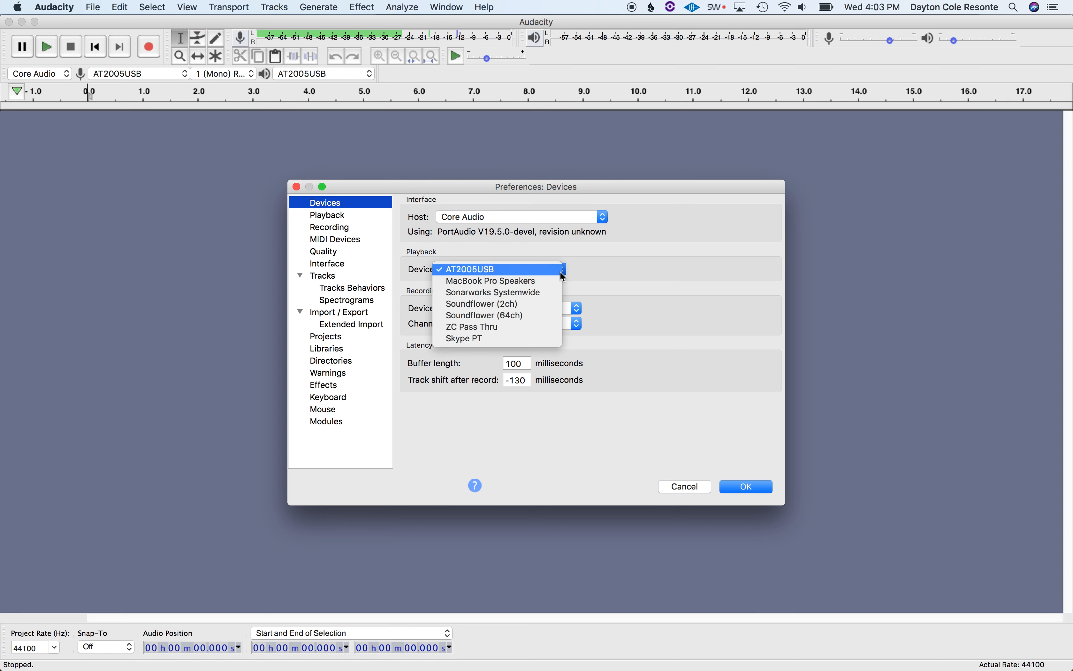
left_click(633, 254)
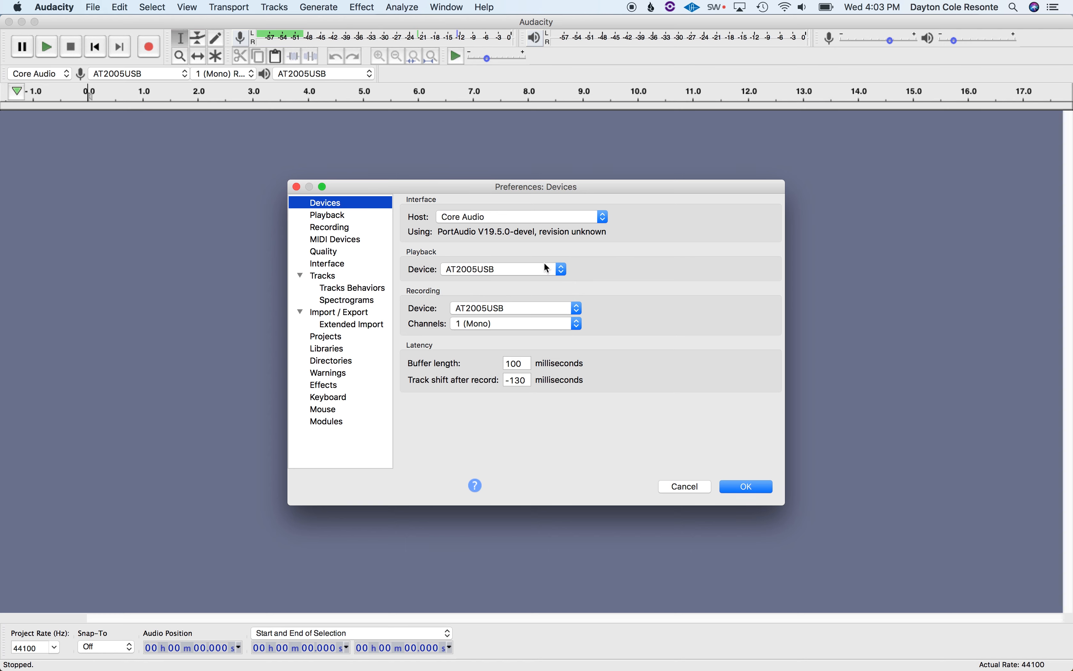
left_click(554, 270)
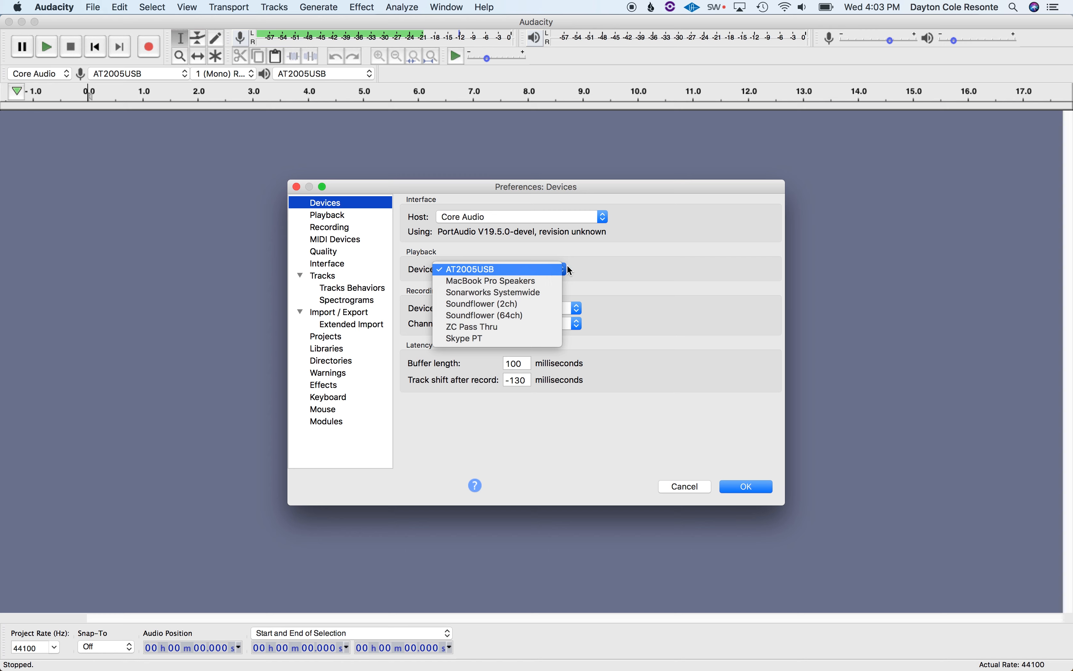
left_click(561, 266)
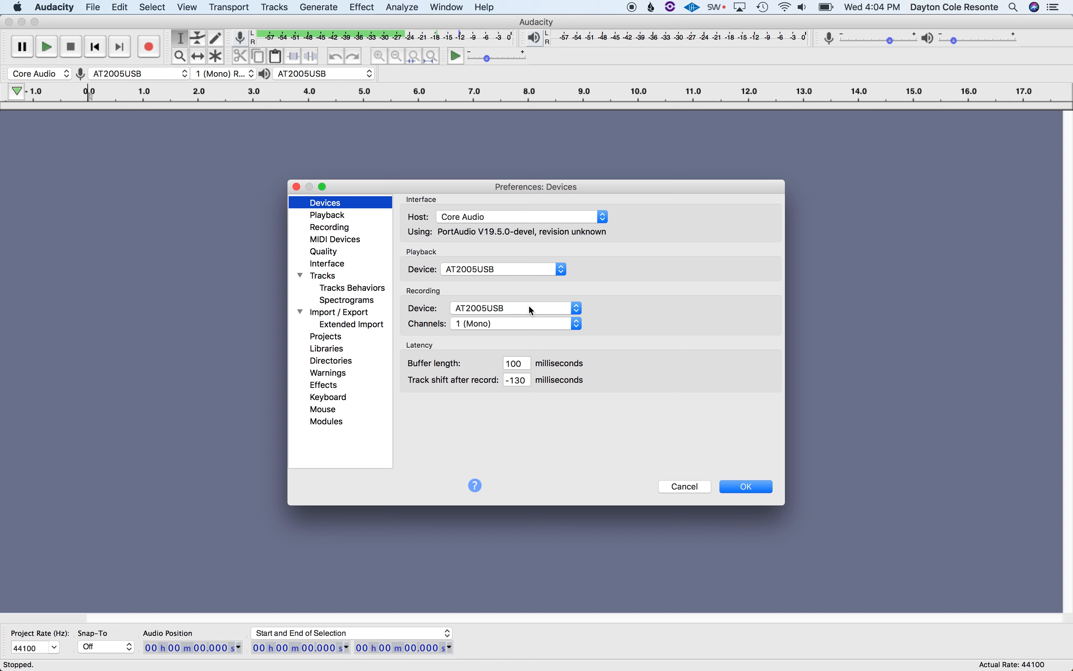
Keep AT2005USB as the recording device and apply the preferences.
left_click(577, 311)
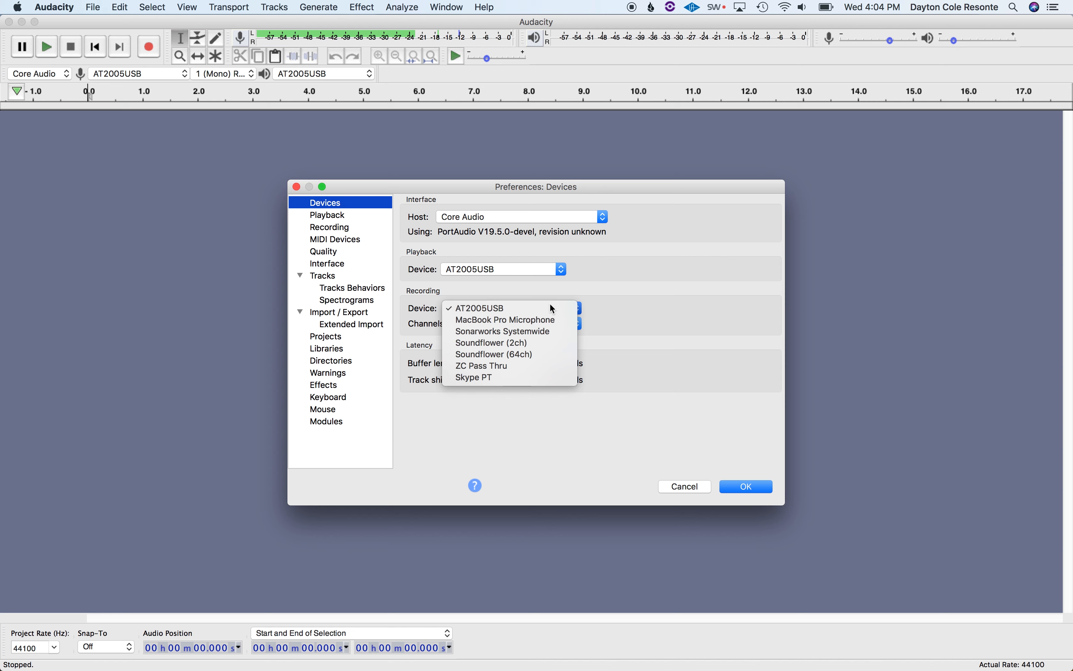
left_click(553, 308)
left_click(753, 485)
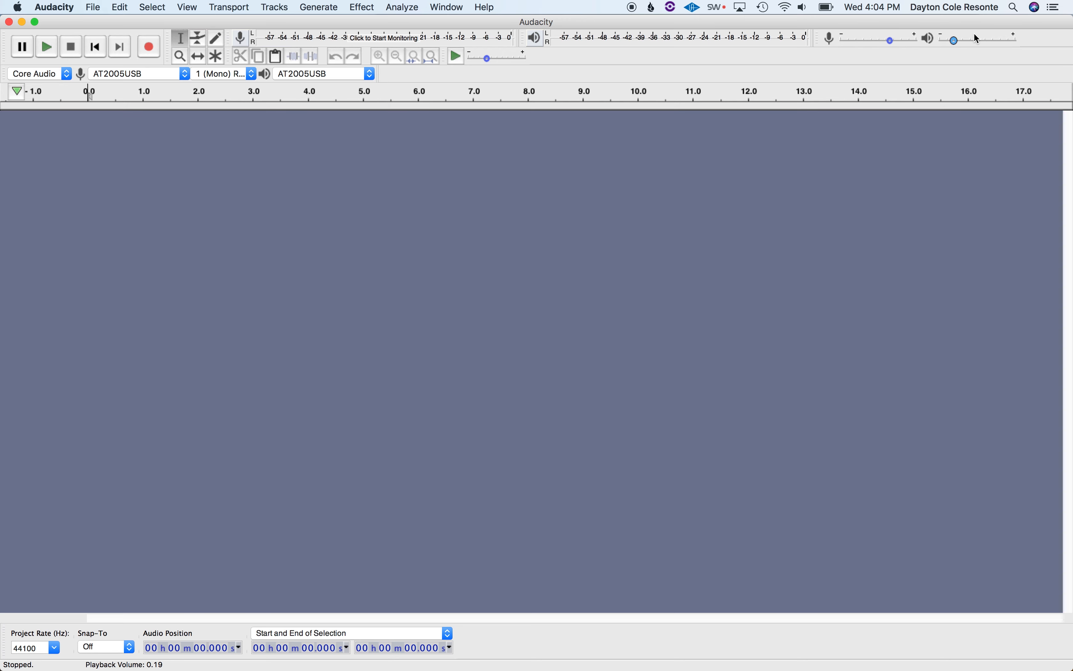
With input monitoring turned on, lower the recording level slightly and raise the playback volume to about 0.62.
left_click(387, 37)
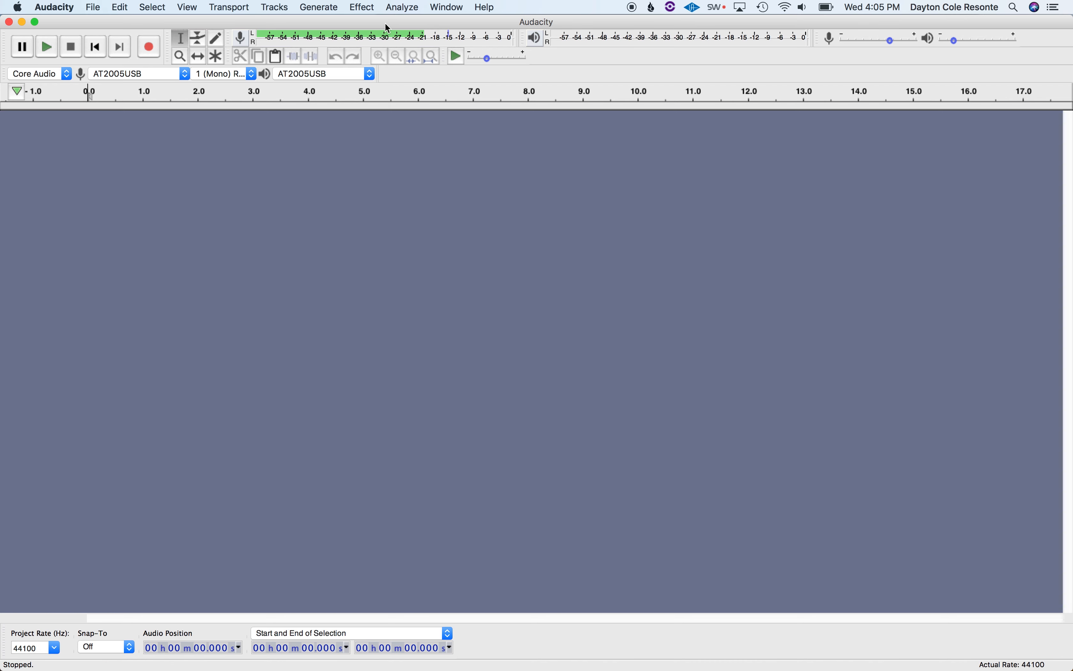
mouse_move(889, 40)
left_mouse_down()
mouse_move(835, 45)
mouse_move(940, 39)
mouse_move(882, 38)
left_mouse_up()
mouse_move(883, 41)
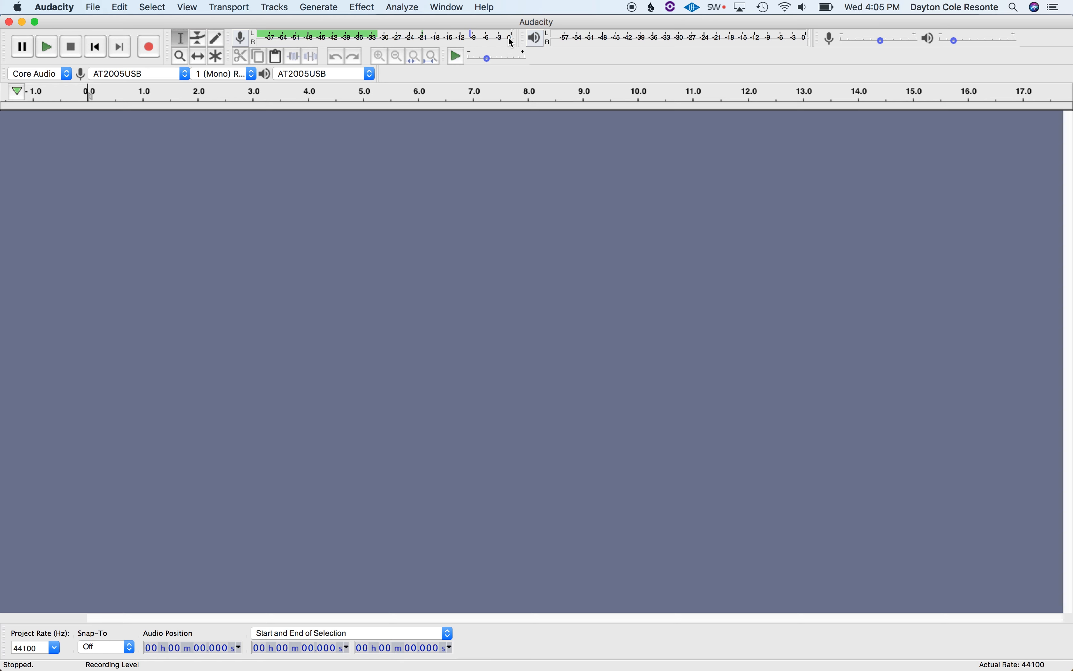
left_click_drag(955, 41, 987, 43)
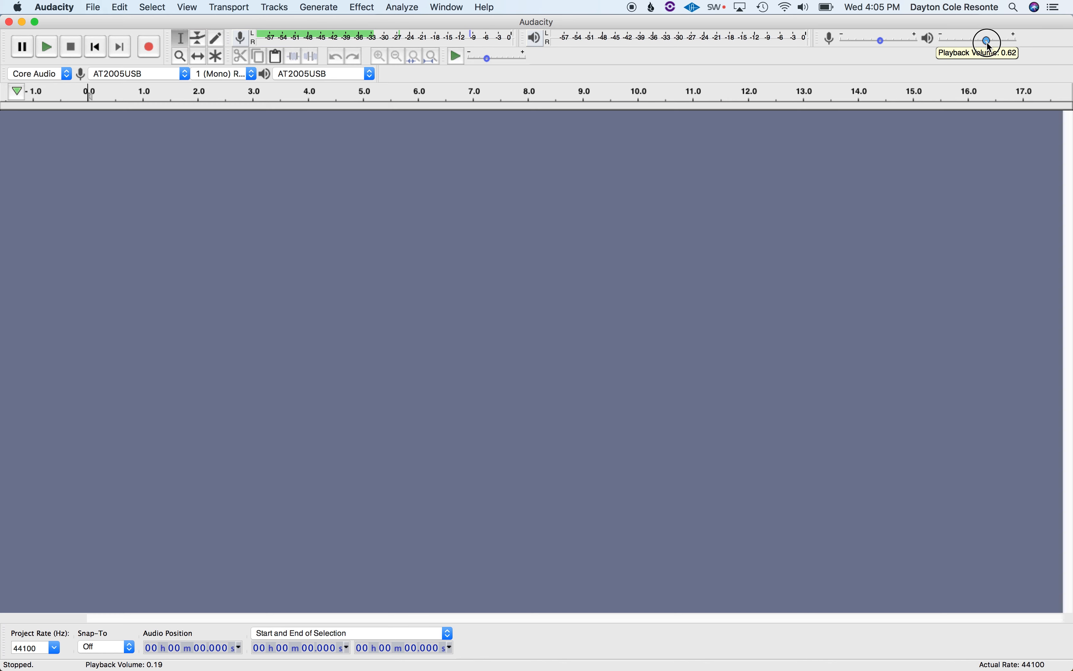
left_click_drag(987, 41, 988, 41)
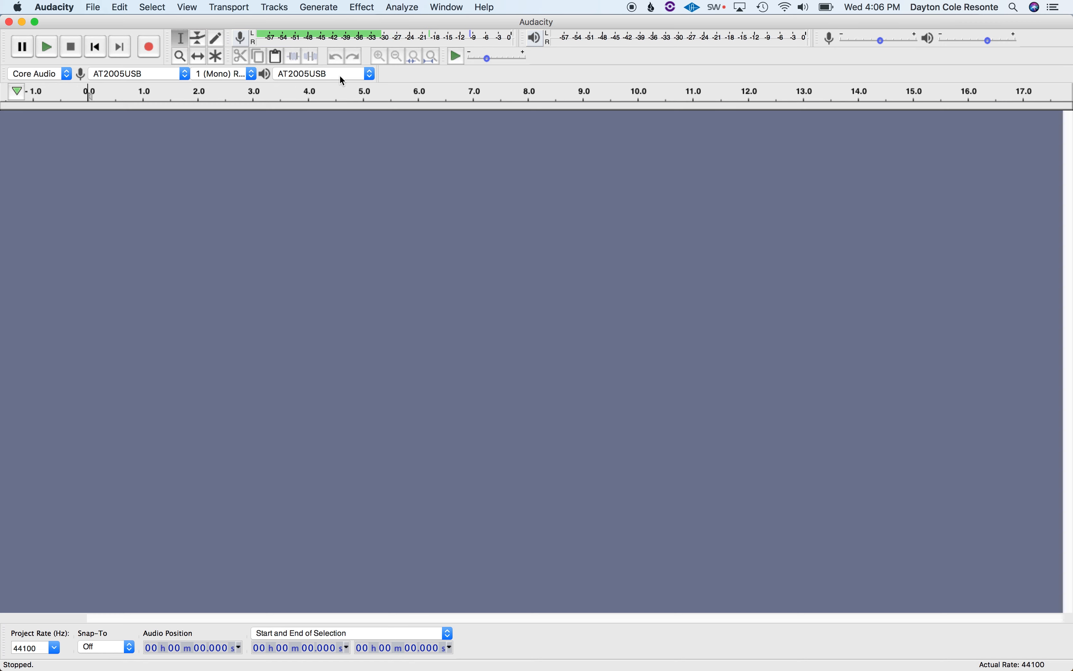
Add a new mono track to the empty project.
left_click(274, 8)
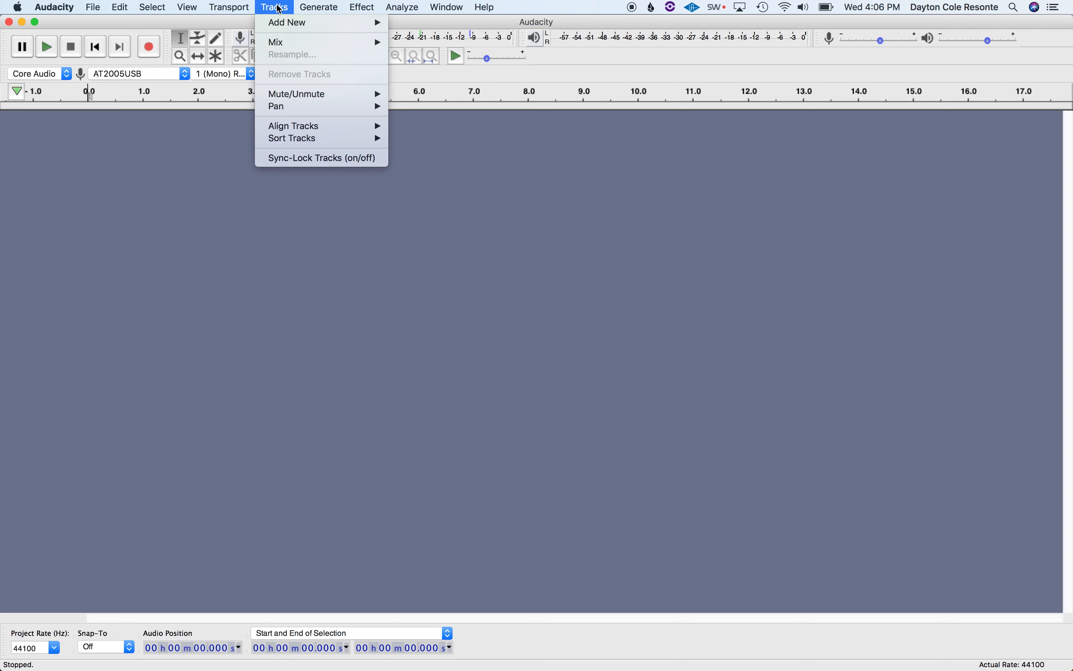
mouse_move(284, 26)
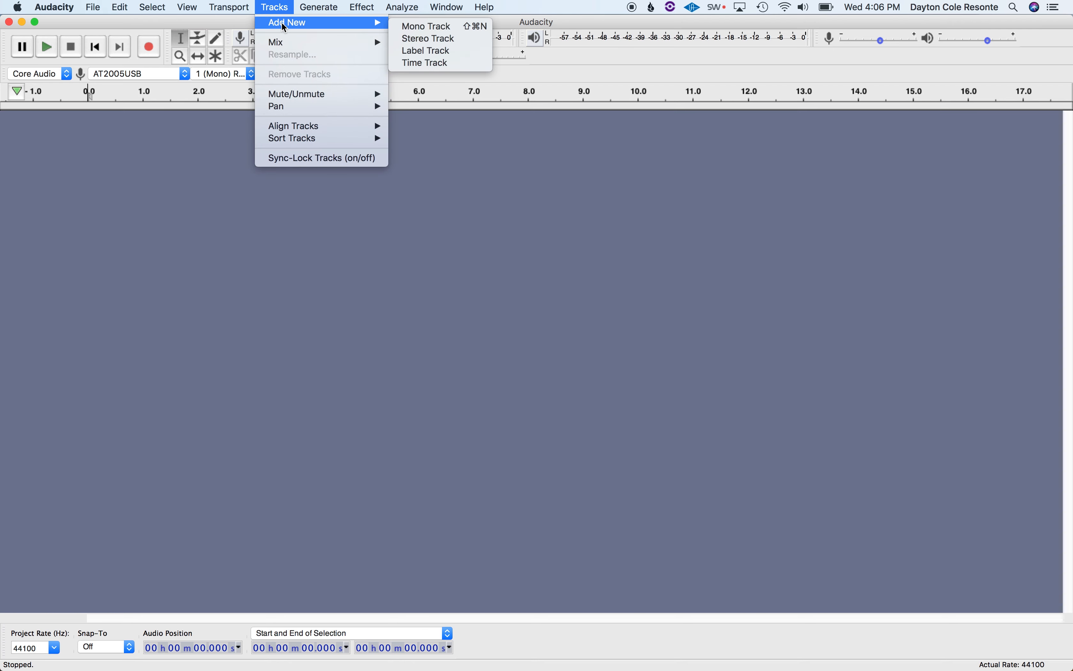
left_click(453, 30)
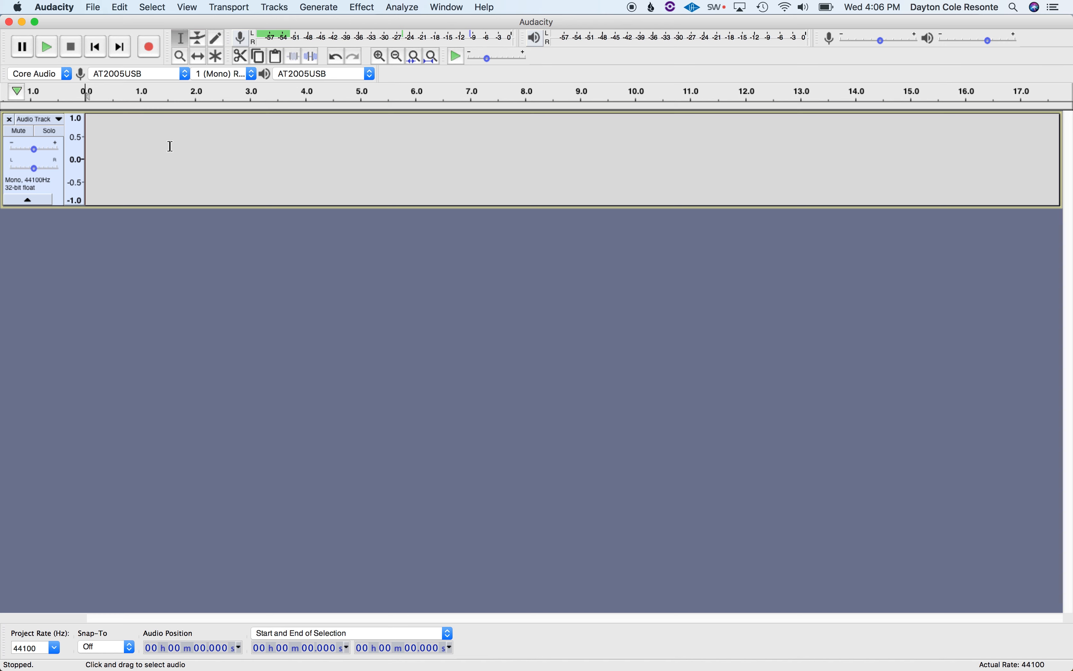
Rename the new mono audio track to "Intro VO".
left_click(60, 121)
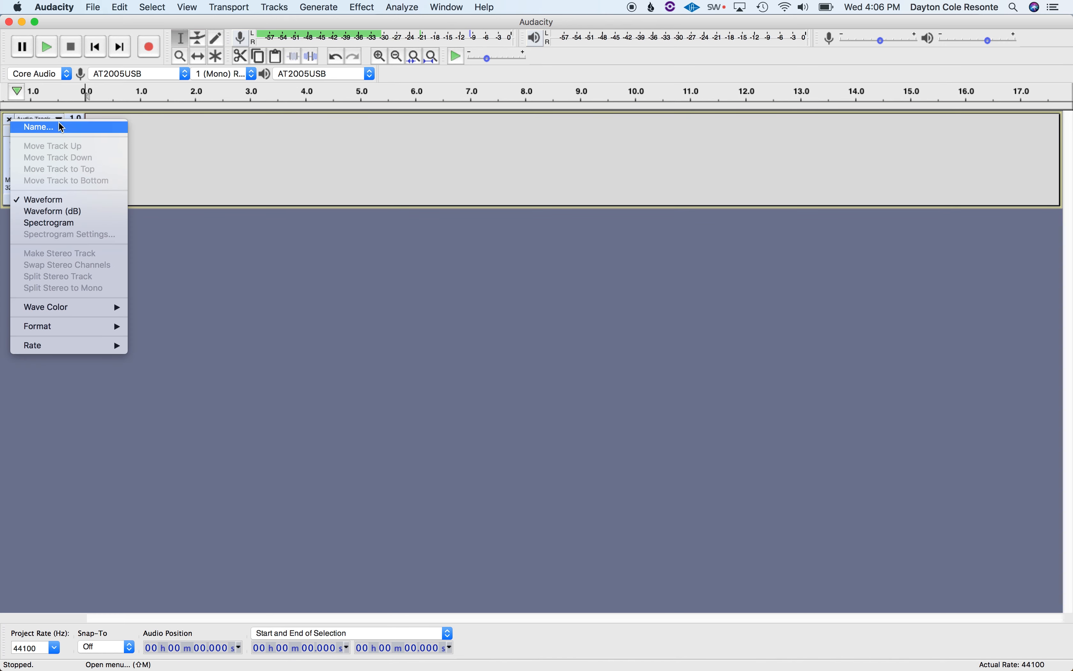
left_click(62, 128)
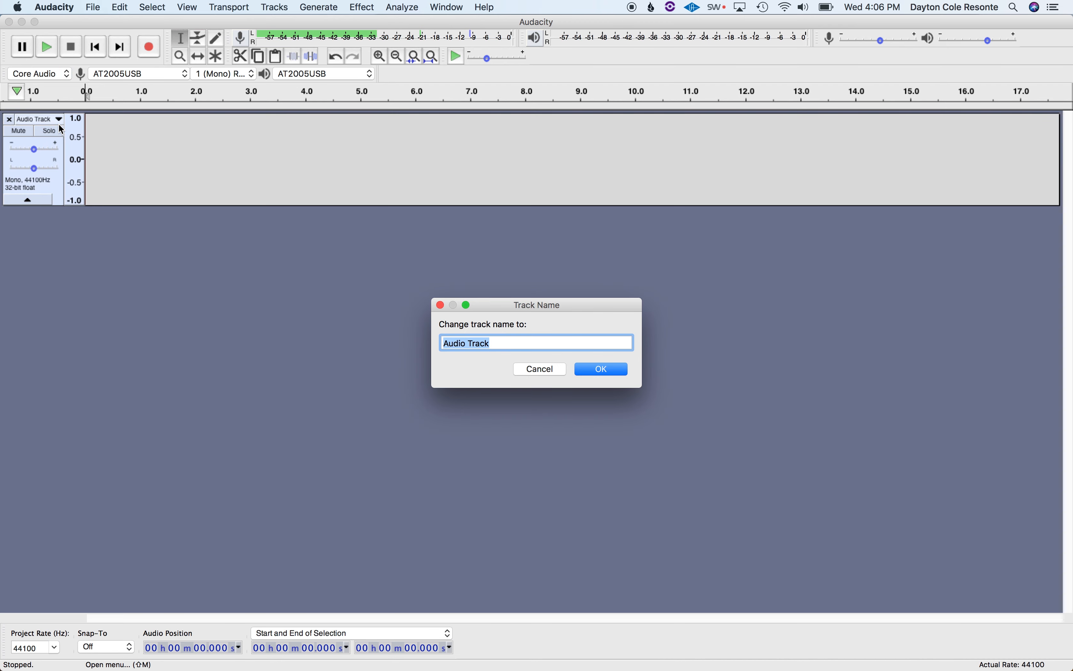
type("In")
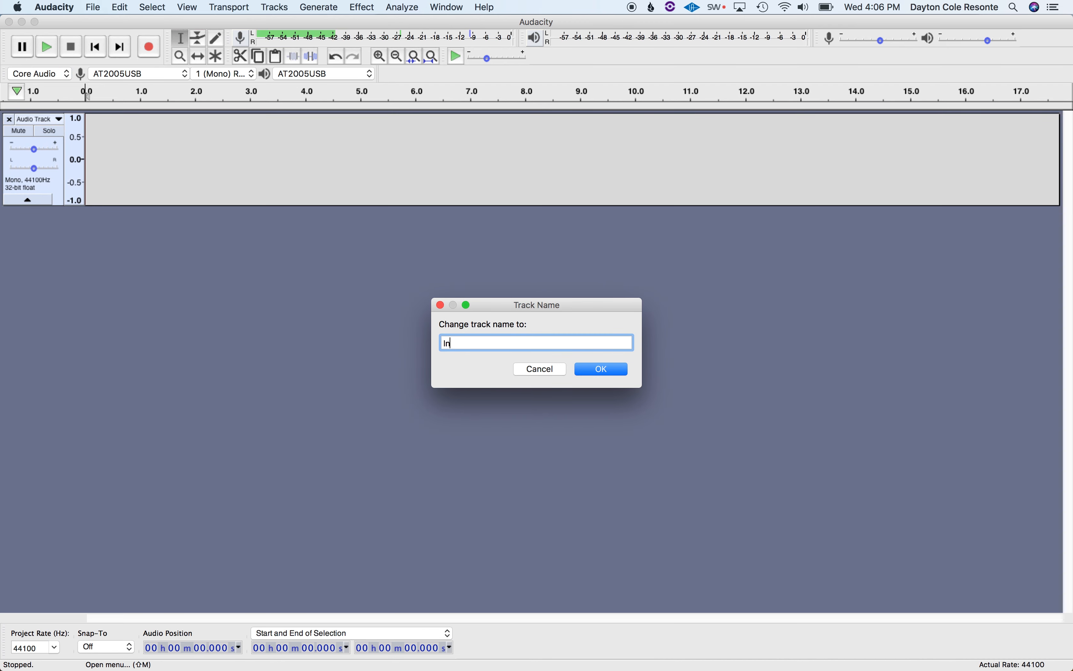
type("tro VO")
key("Return")
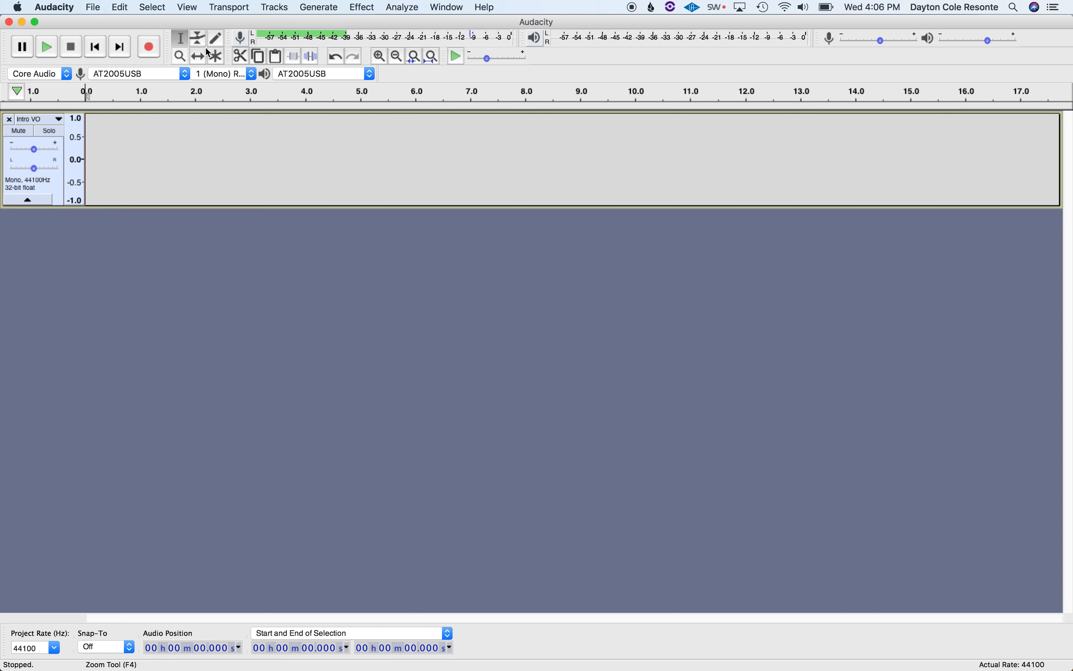
Save the project on the Desktop under the name "Audacity Tutorial".
left_click(93, 7)
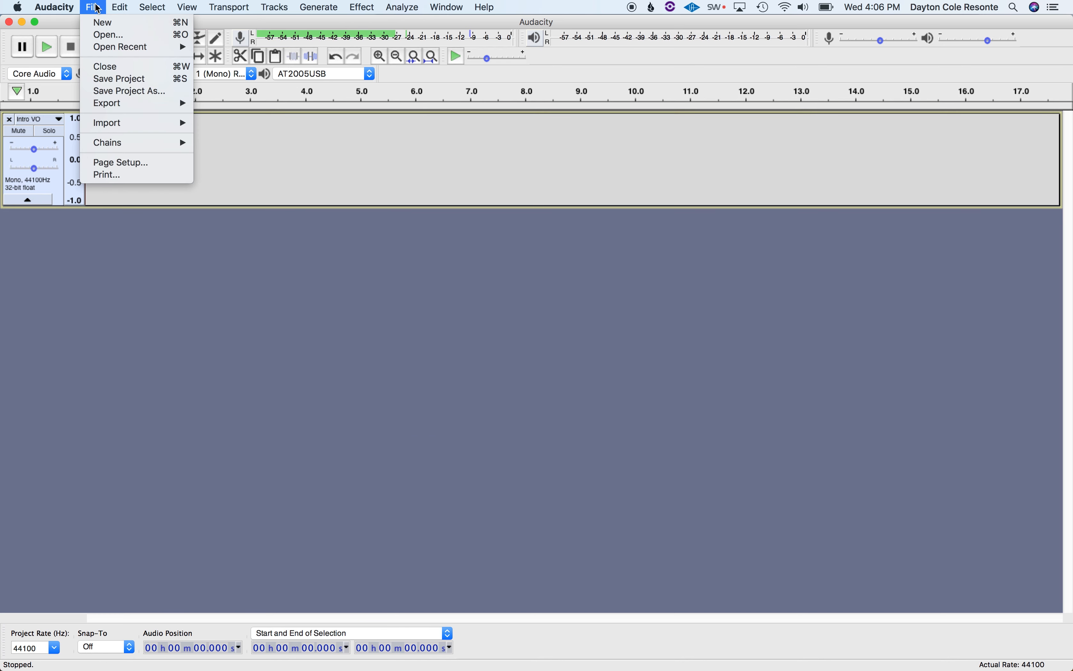
left_click(126, 92)
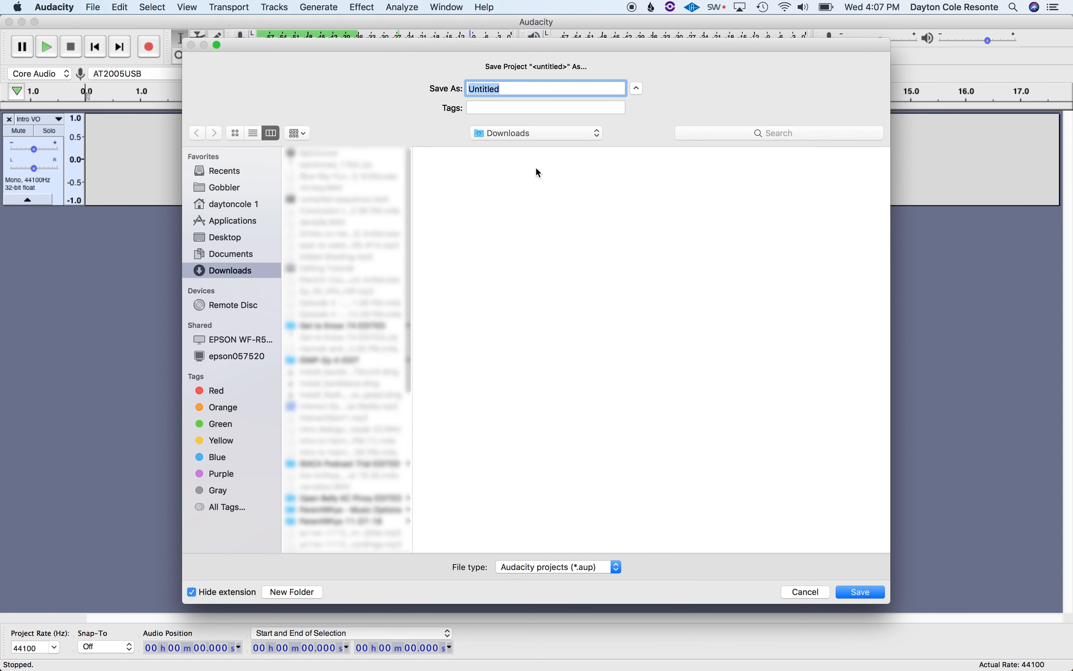
left_click(222, 237)
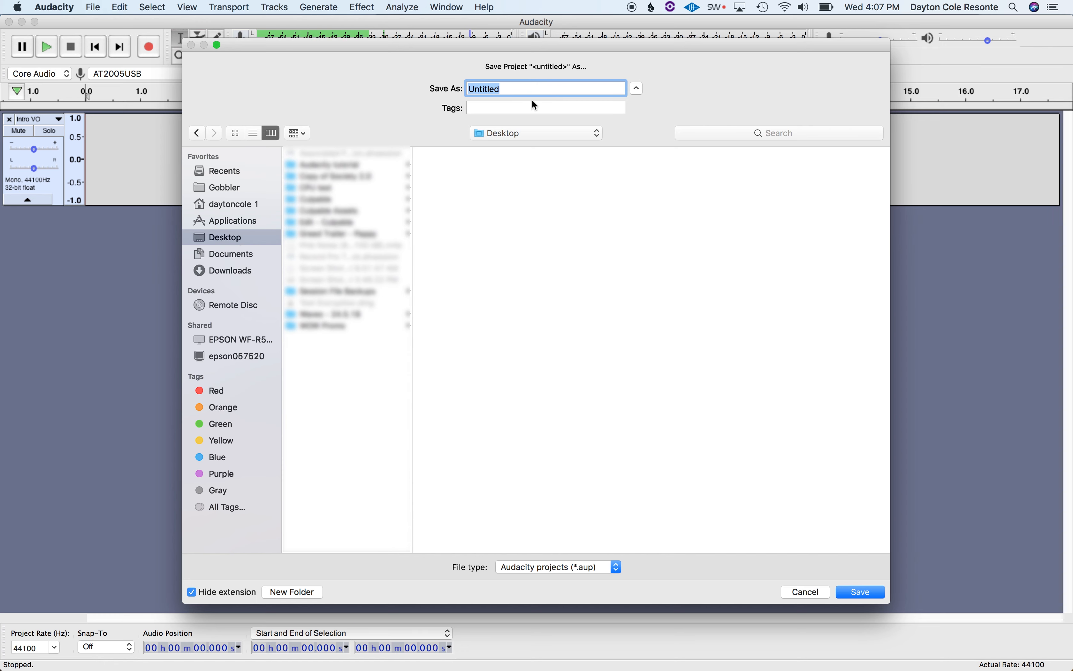
type("Audacity Tutorial")
key("Return")
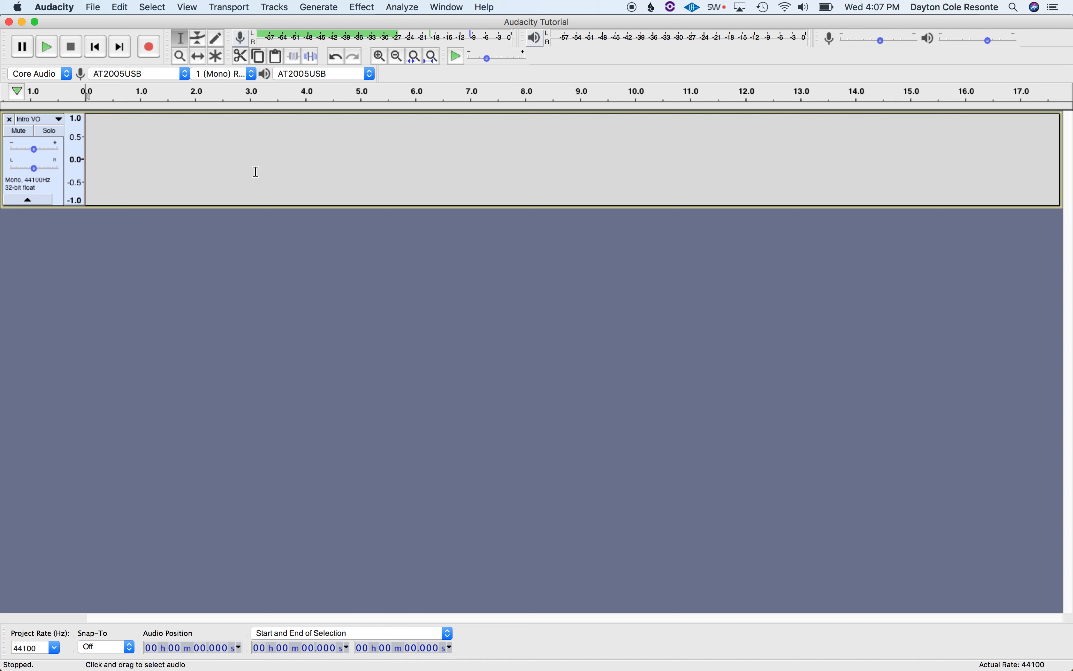
Record two consecutive voice takes on the Intro VO track and undo both recordings.
left_click(149, 49)
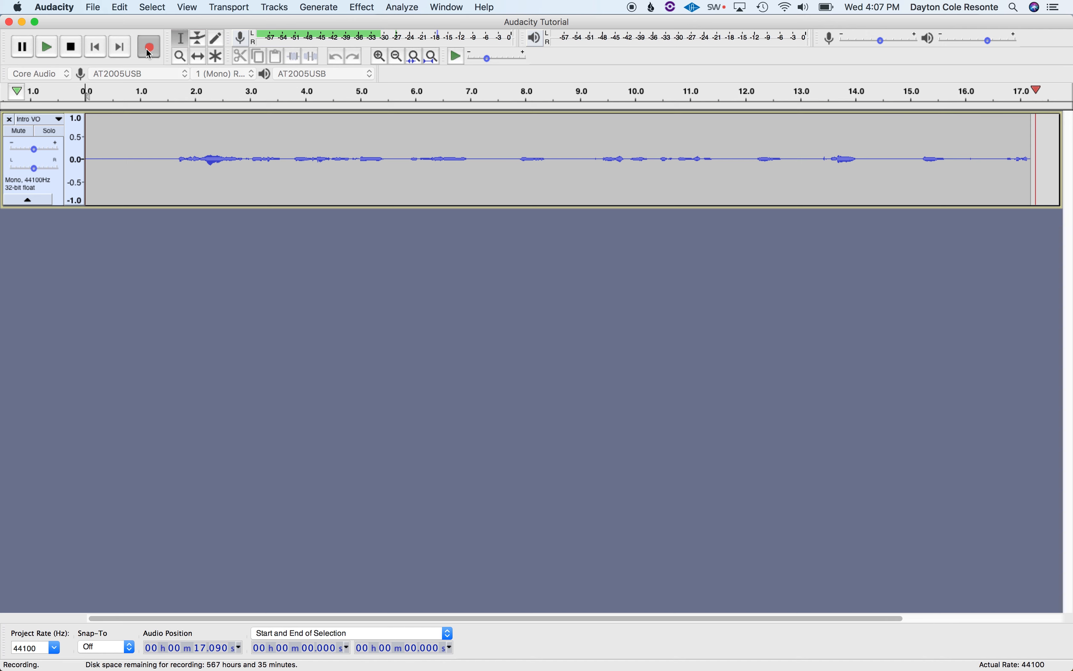
key("space")
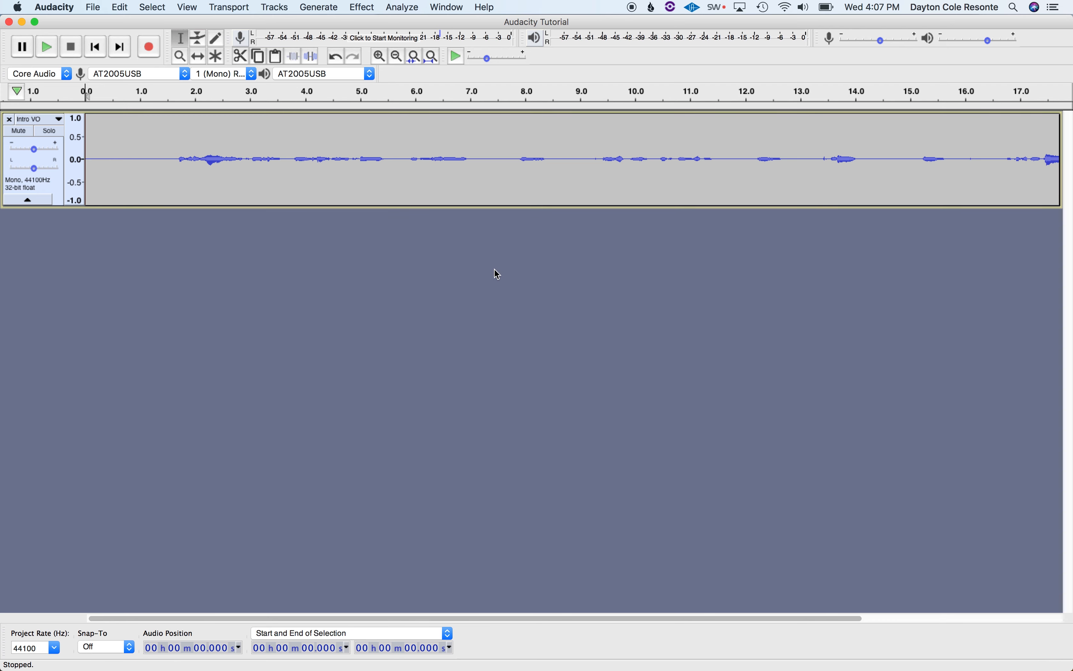
left_click(149, 40)
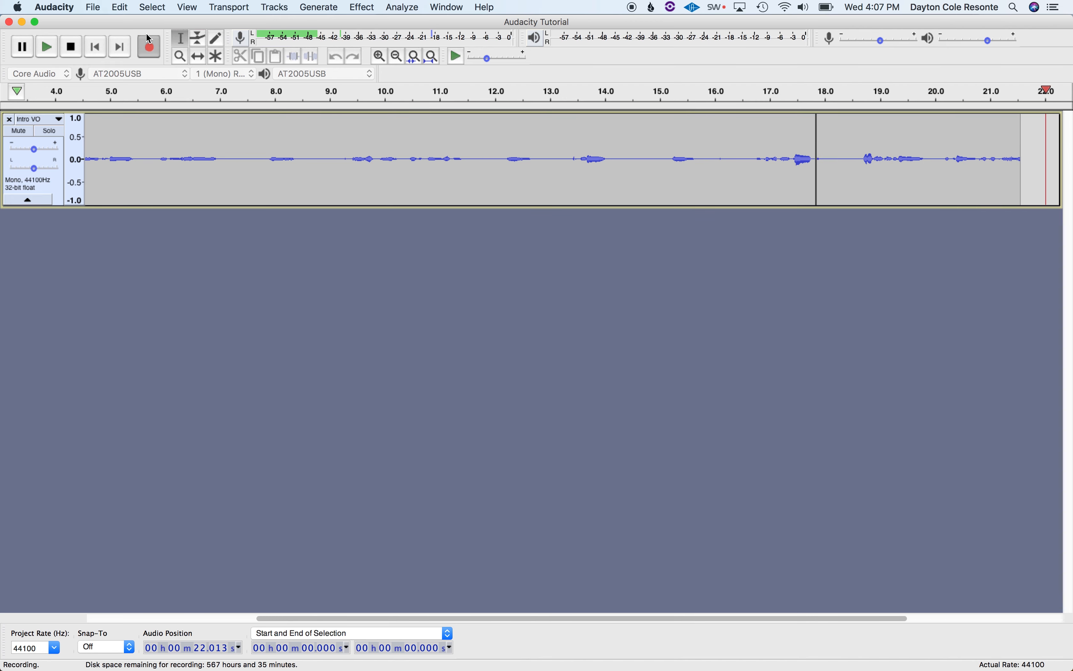
key("space")
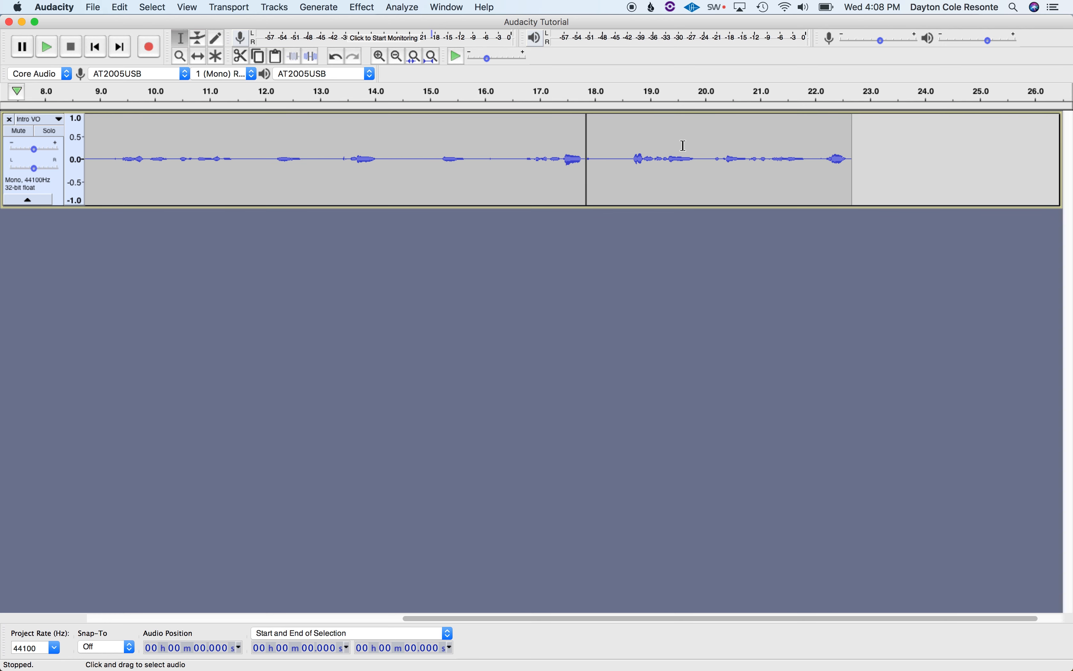
key("super+z")
key("super+z")
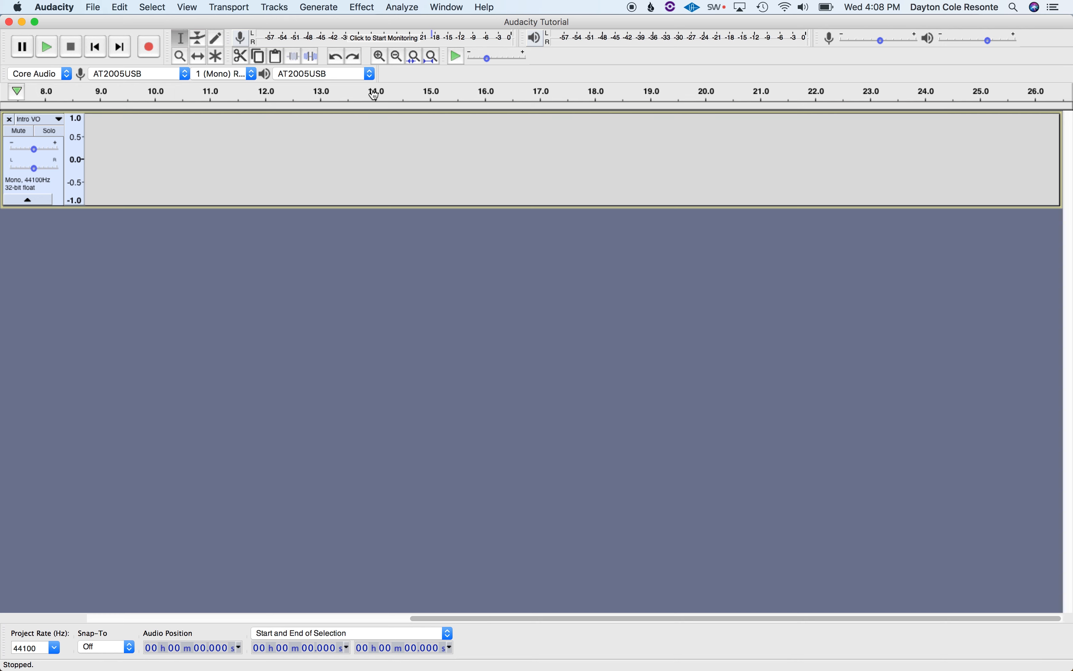
Record a new voice take of about 19 seconds on the Intro VO track and place the cursor at about 5.36 s.
left_click(155, 51)
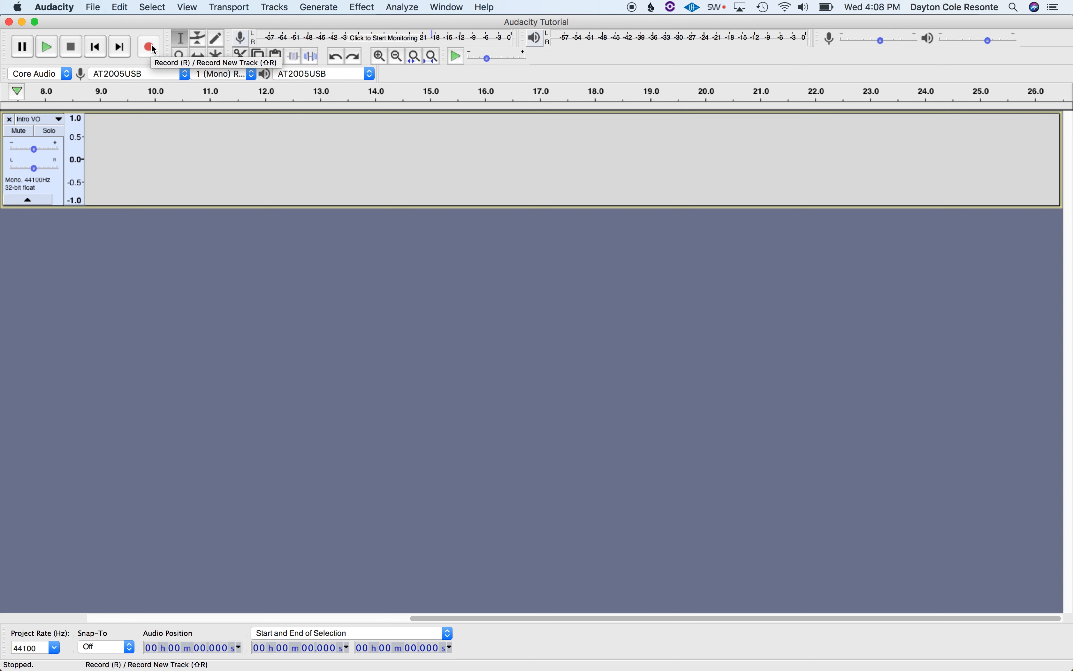
left_click(154, 48)
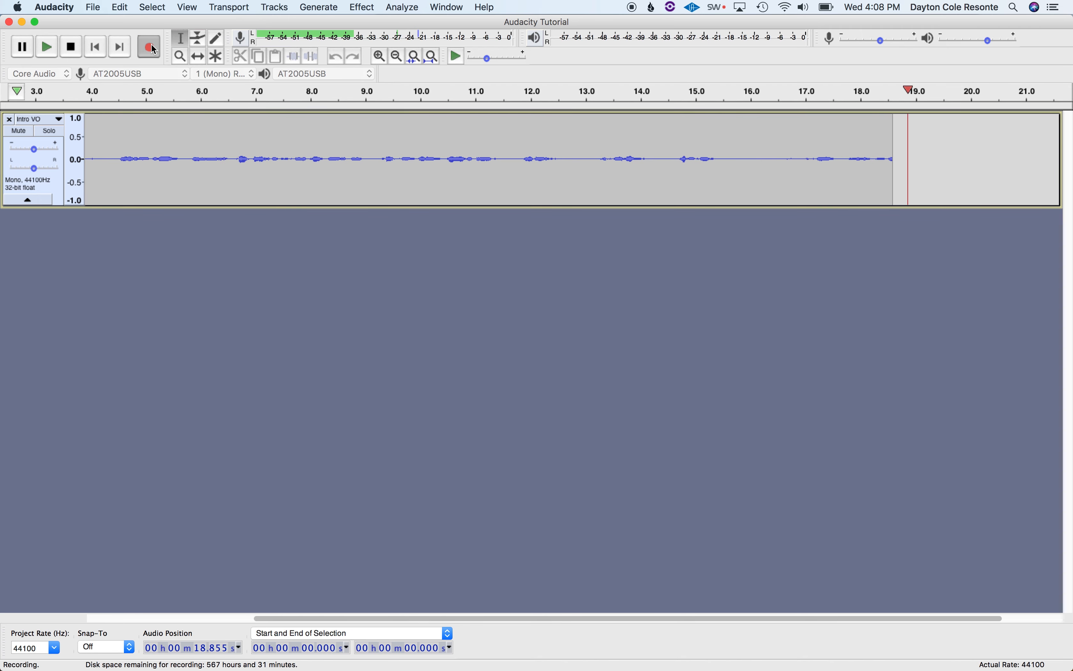
key("space")
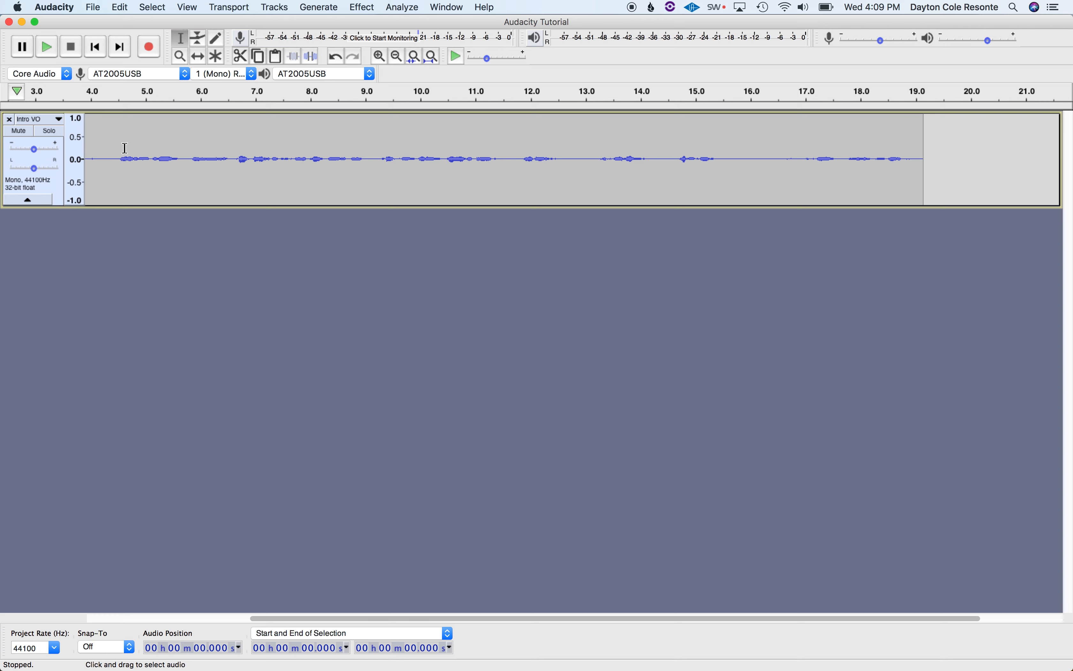
left_click(309, 167)
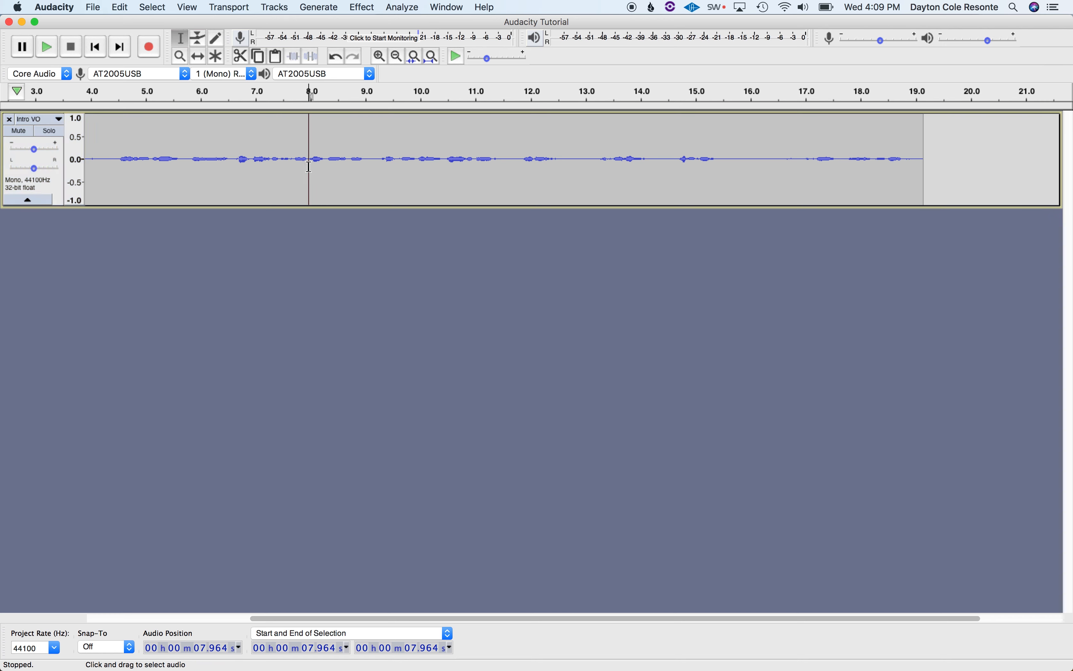
left_click(165, 137)
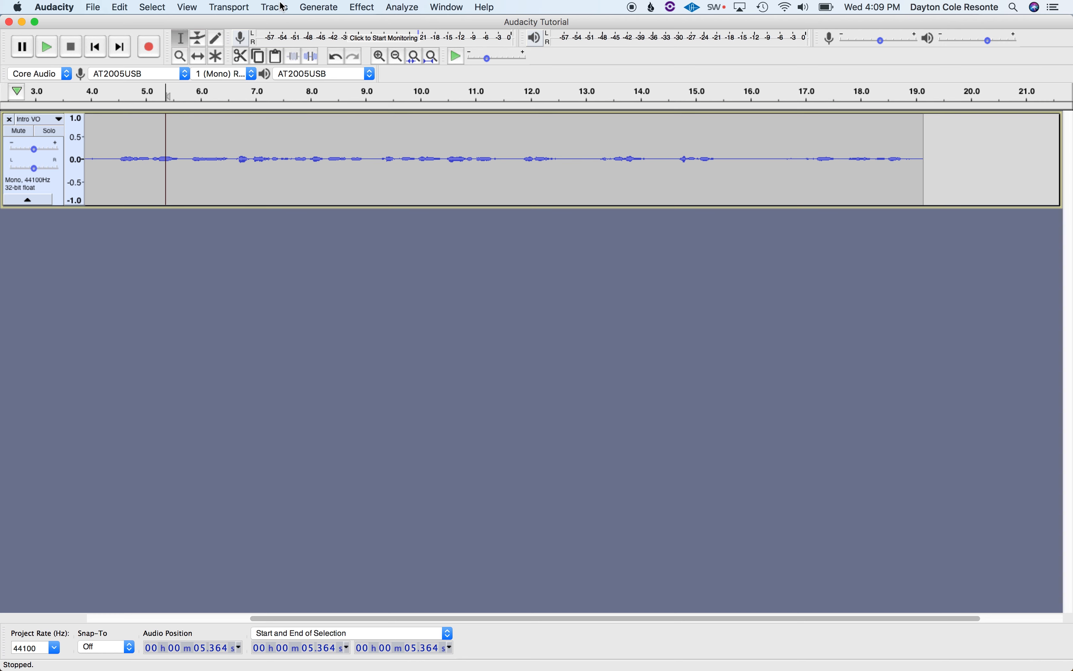
Add a second mono audio track and name it "Outro VO".
left_click(283, 6)
mouse_move(280, 29)
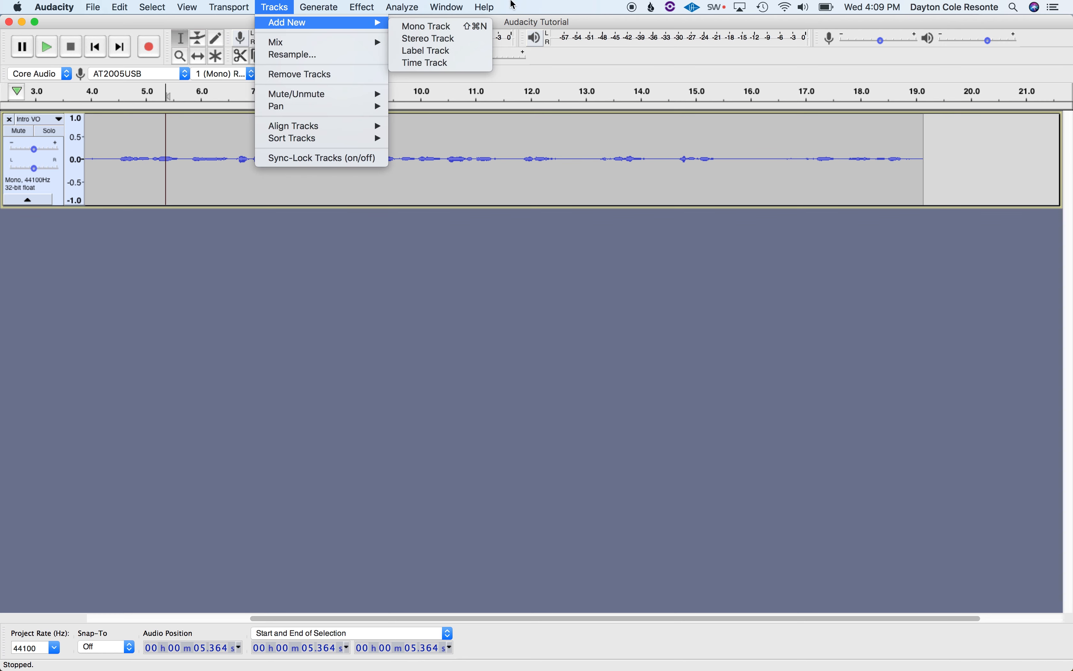
left_click(455, 28)
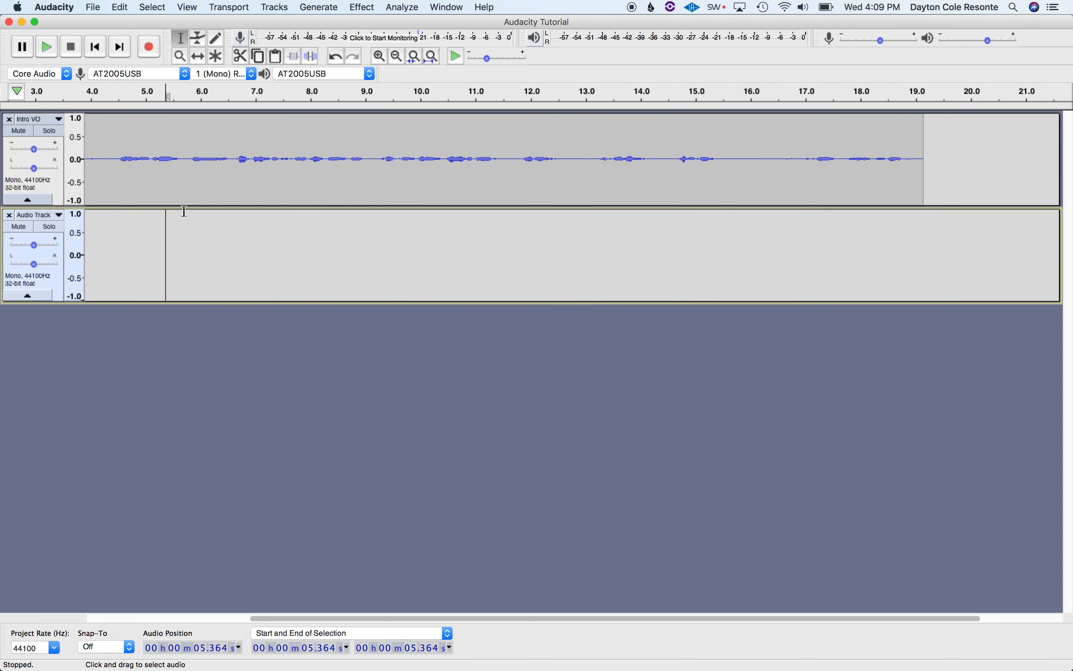
left_click(60, 215)
left_click(63, 228)
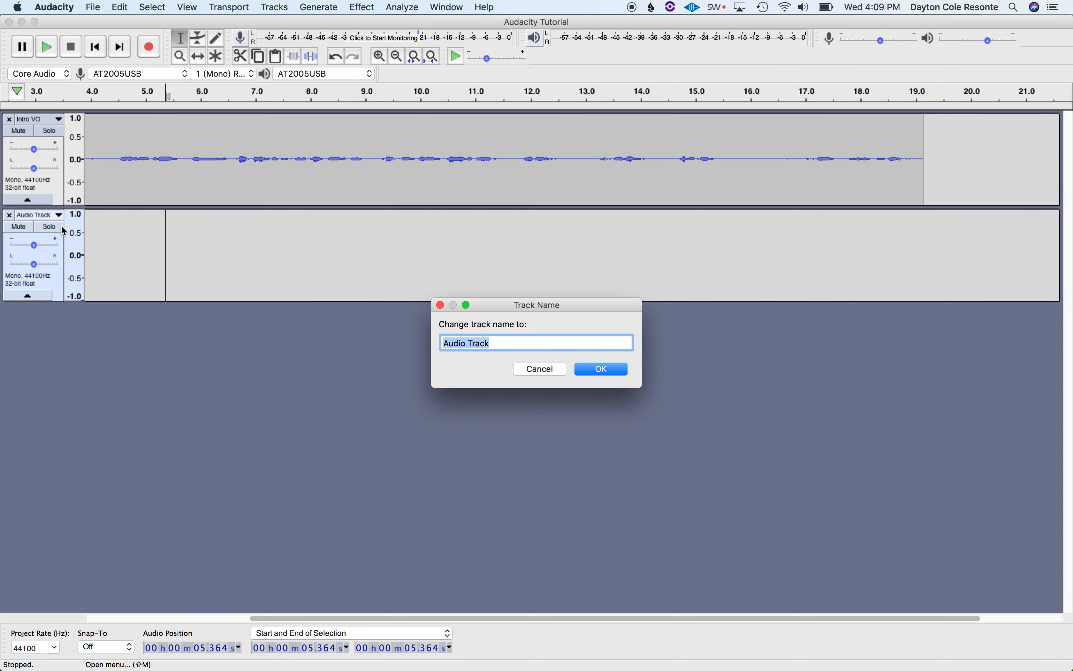
type("Outro VO")
key("Return")
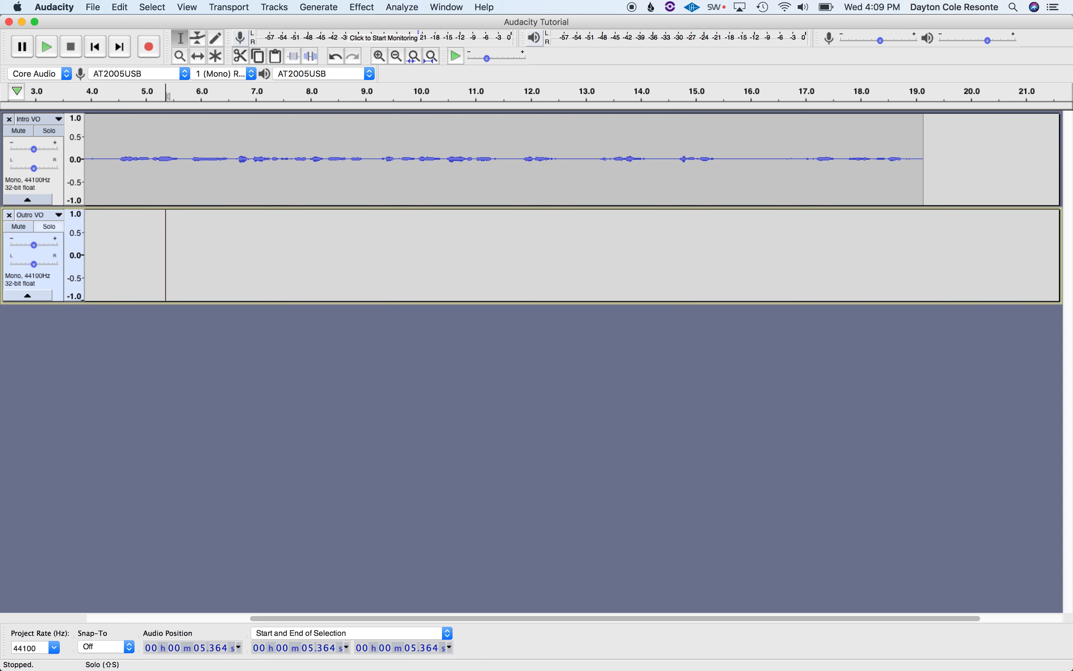
Record a voice take of about 14.5 s on the Outro VO track starting at 19.644 s, and place the cursor at about 20.6 s.
left_click(663, 227)
left_click(953, 227)
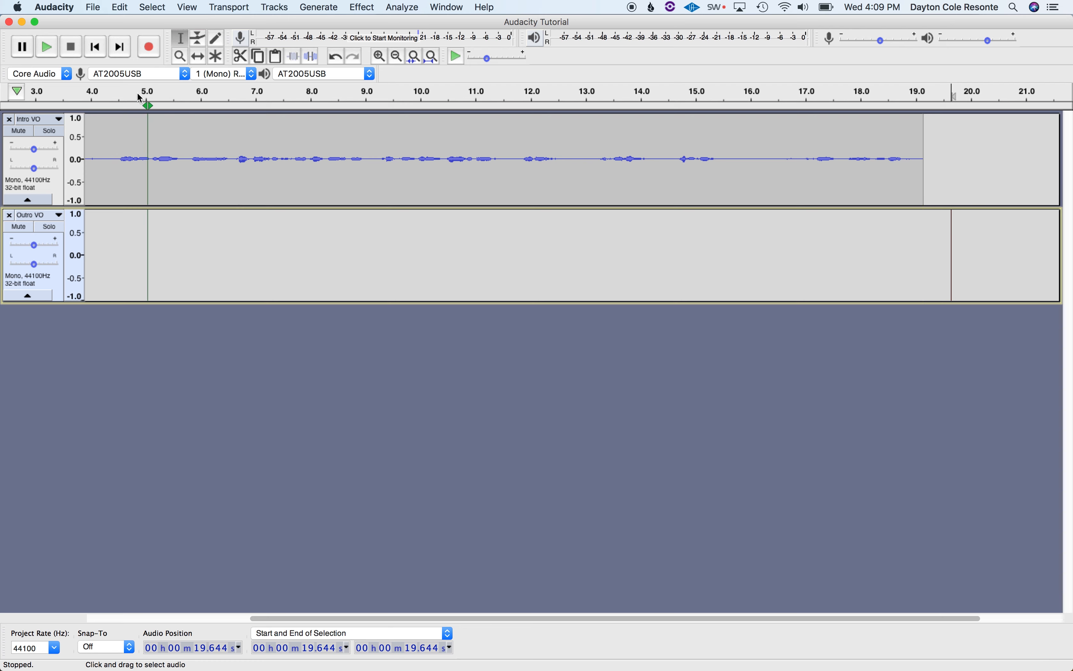
left_click(150, 53)
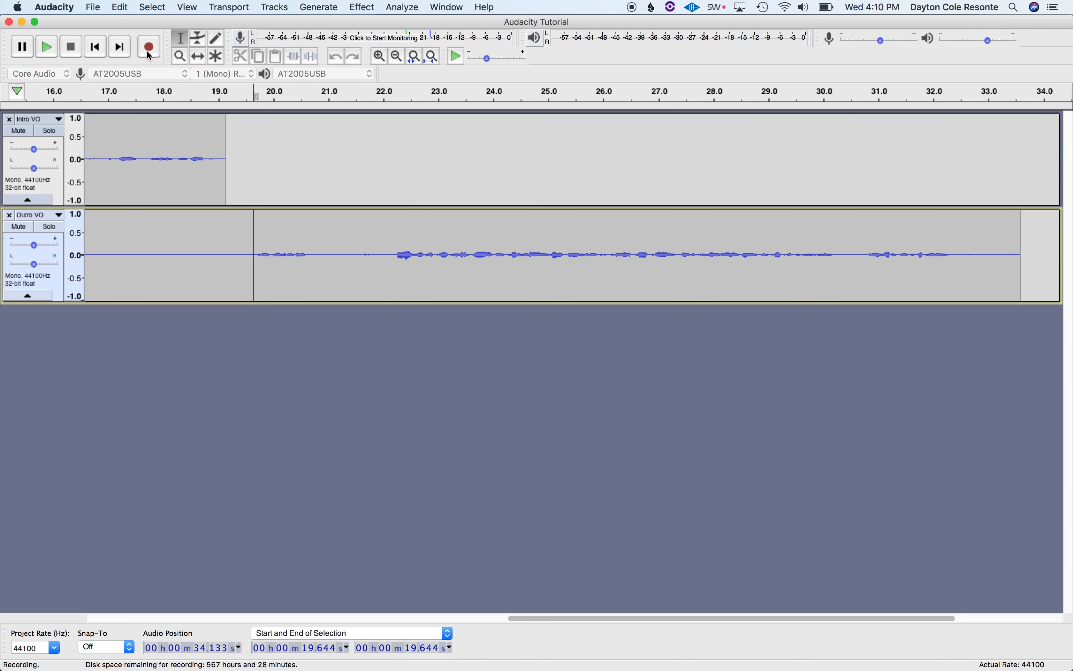
left_click(71, 47)
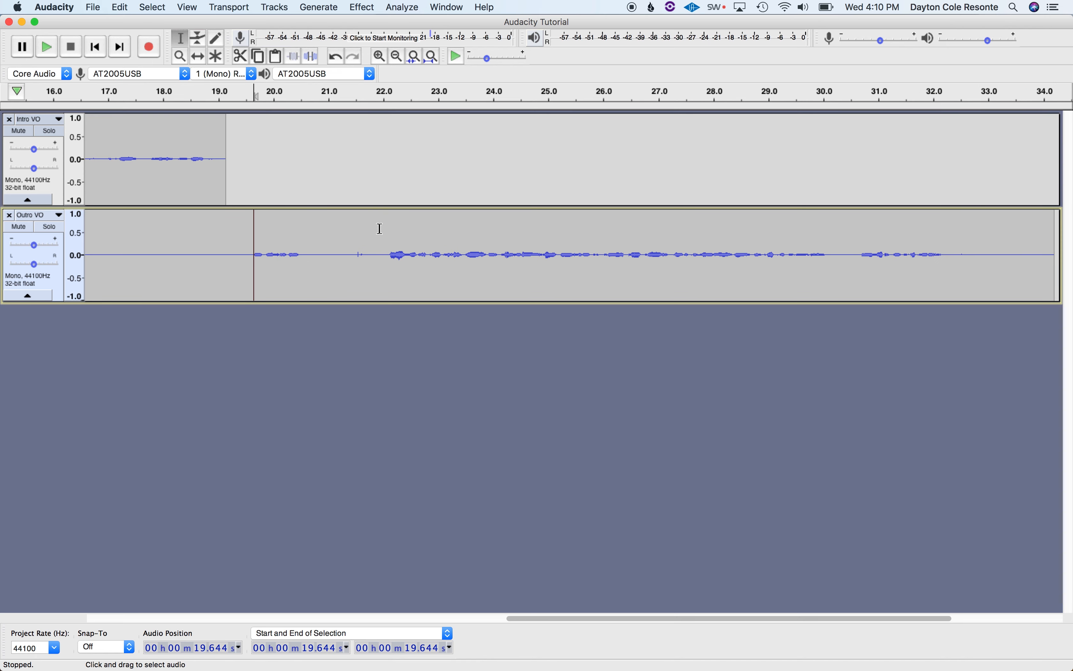
left_click(306, 221)
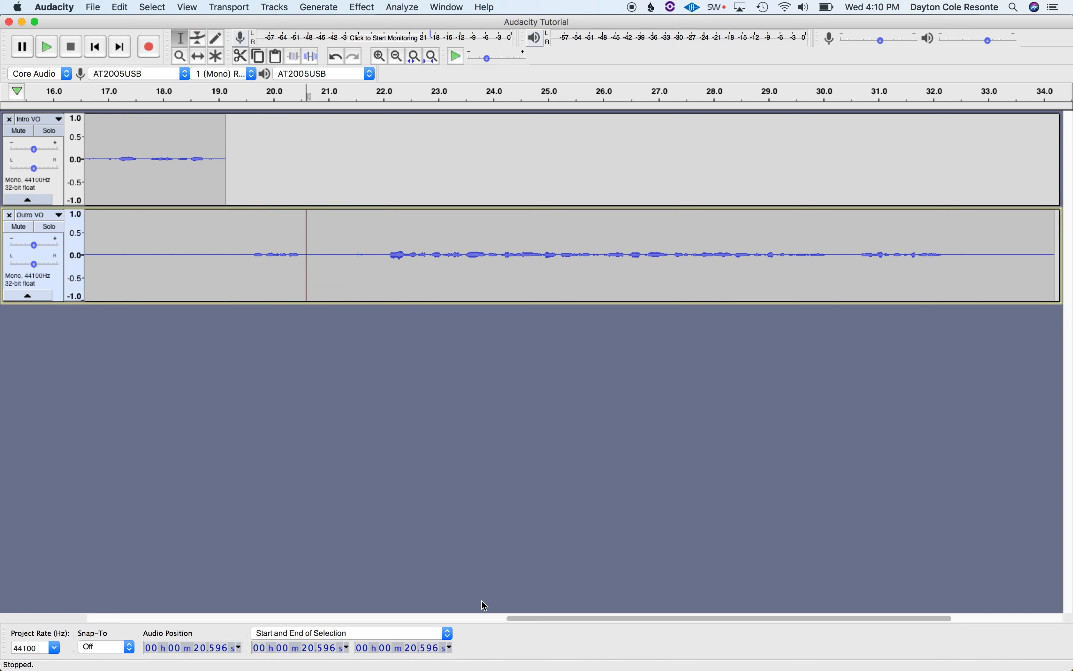
Zoom the timeline in and out with the Zoom tool until both complete voice recordings fit in view.
left_click_drag(555, 619, 142, 421)
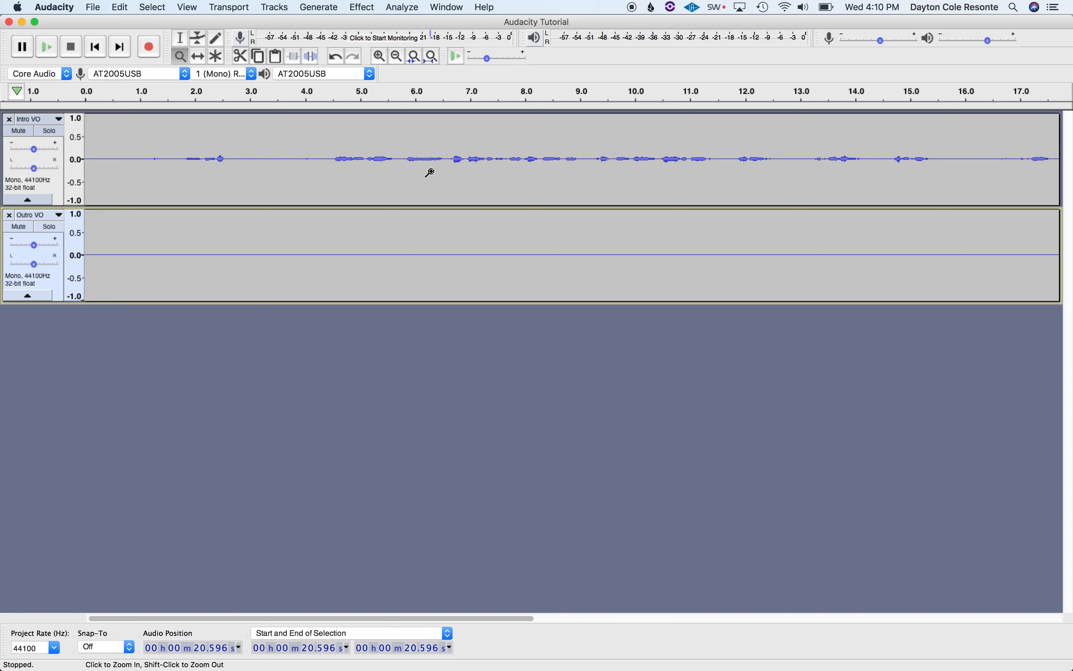
left_click_drag(430, 173, 439, 175)
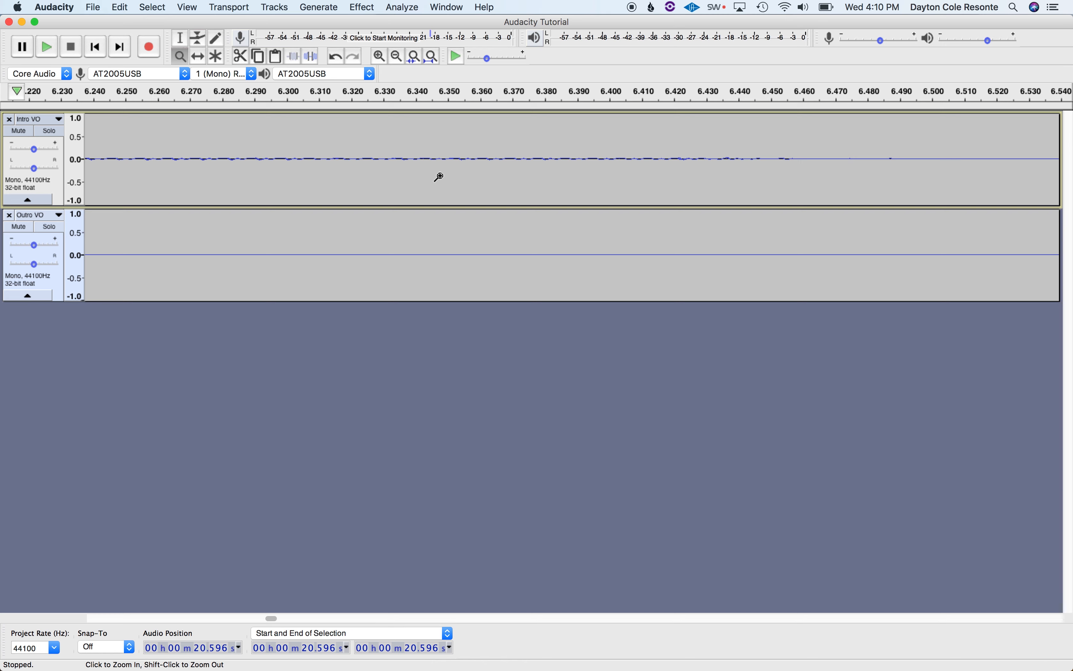
key("shift")
left_click(439, 178, "shift")
left_click(438, 177, "shift")
left_click(436, 176, "shift")
left_click(436, 175, "shift")
left_click(436, 175, "shift")
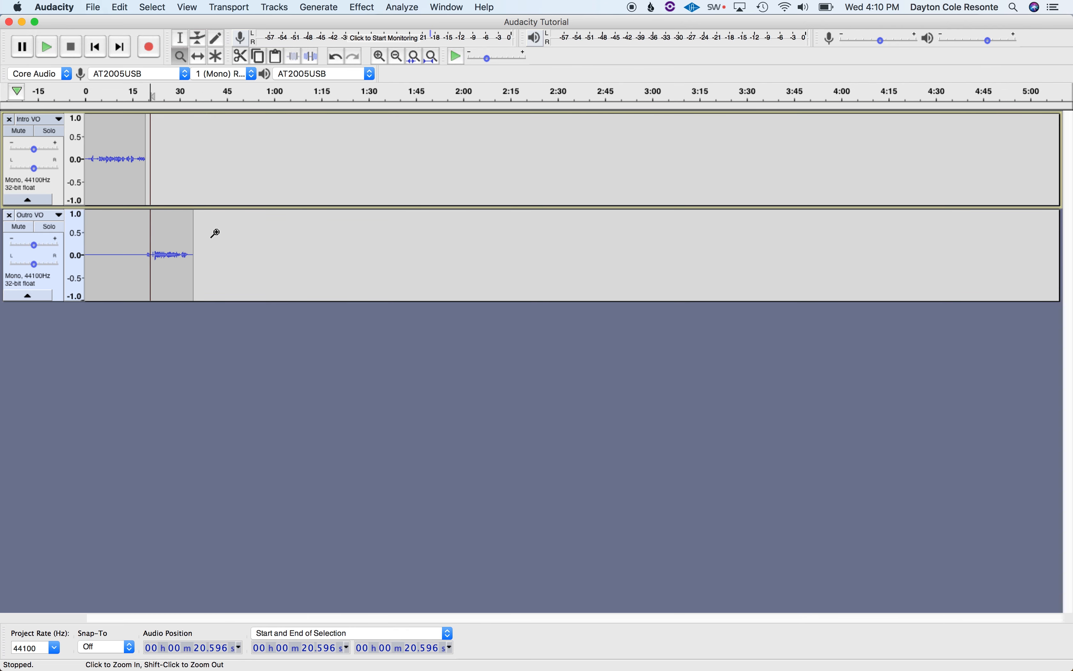
left_click_drag(220, 238, 32, 147)
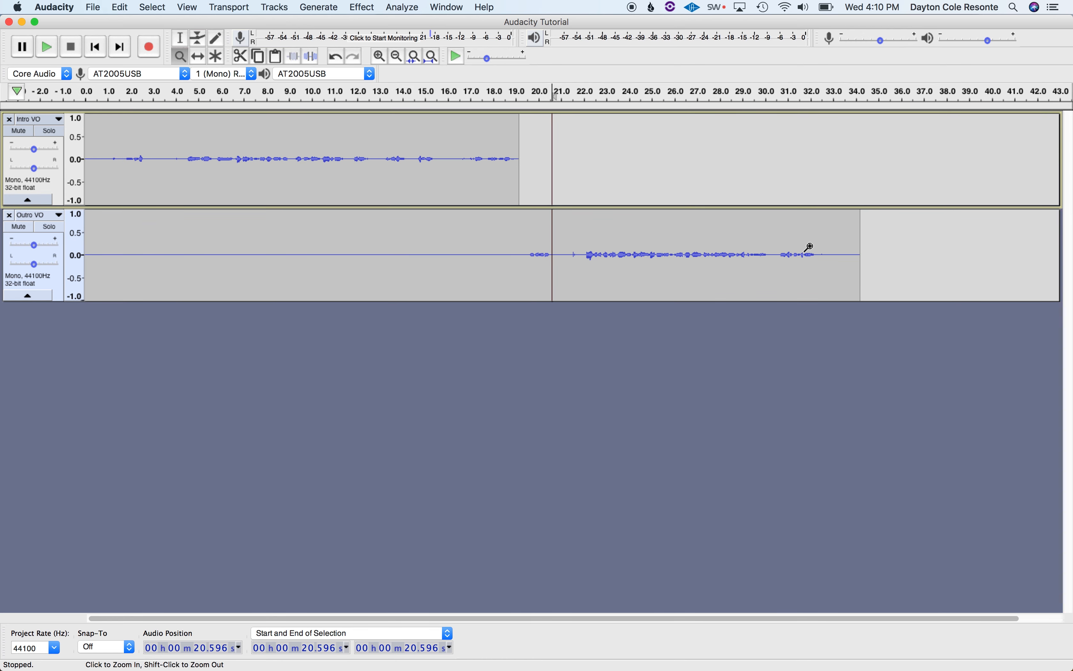
Play the Intro VO recording from about 1.7 s with the Selection tool active to find where the narration begins.
left_click(180, 39)
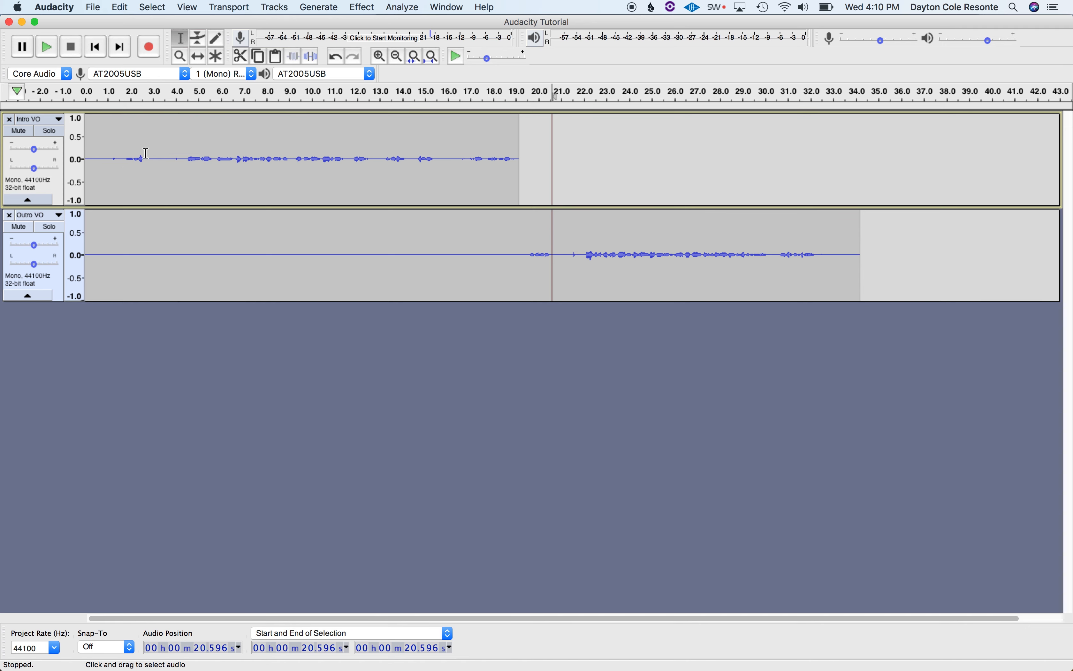
left_click(123, 154)
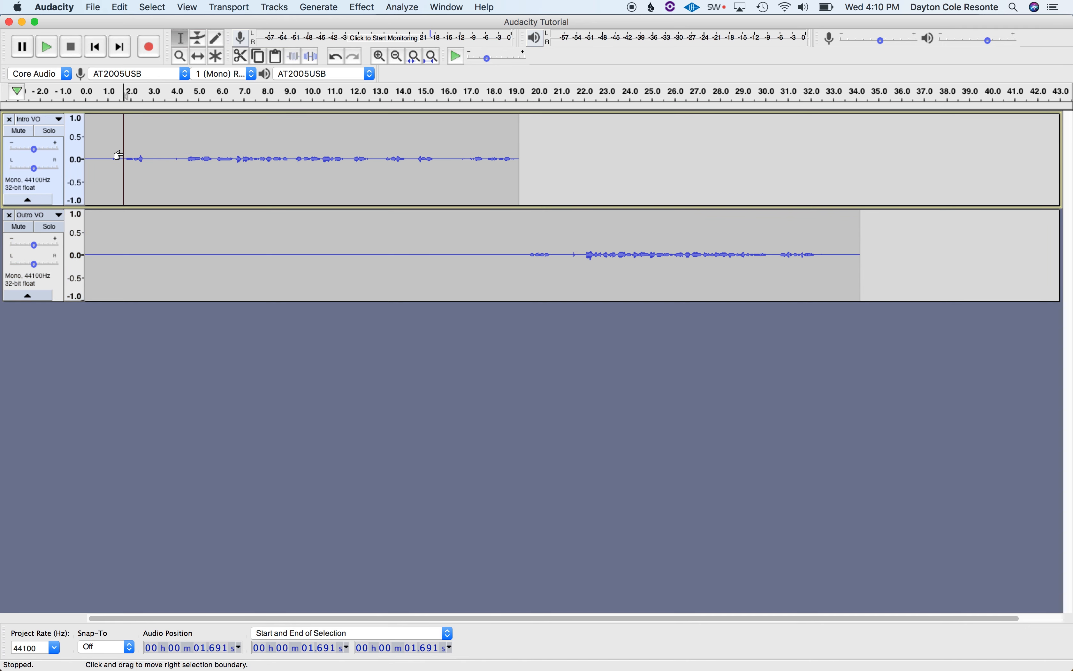
key("space")
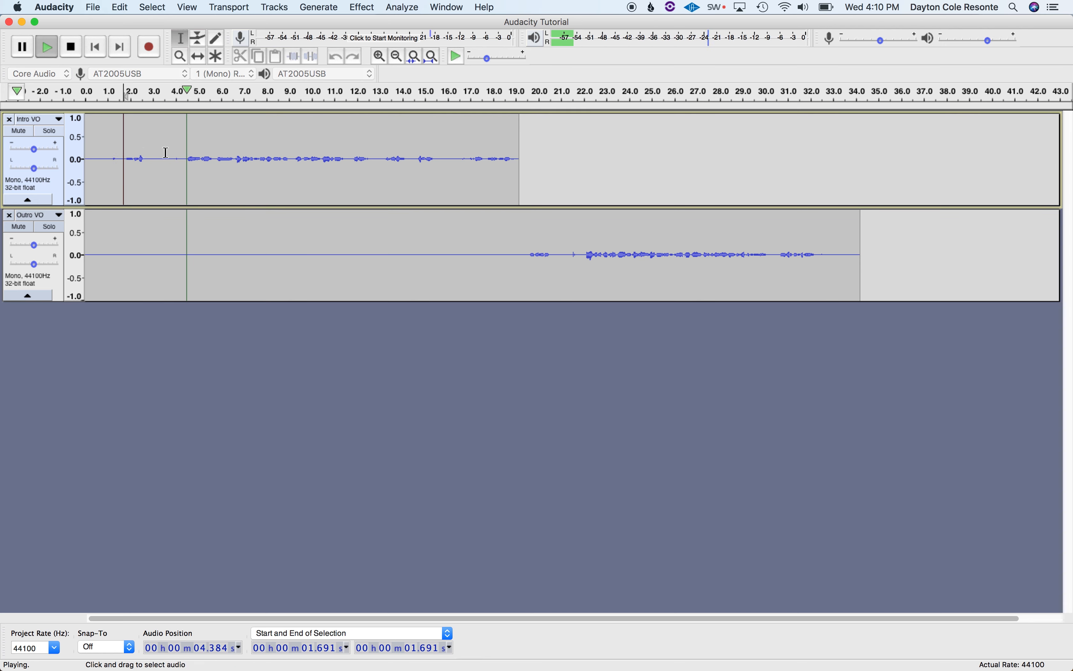
key("space")
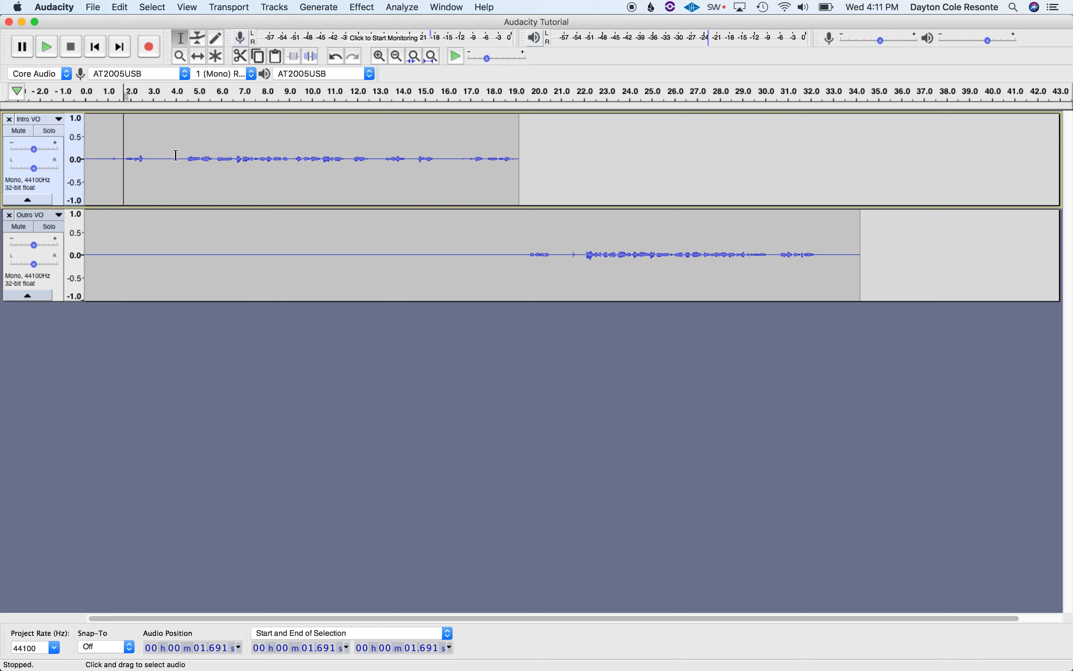
Try deleting the first 4.339 s of the Intro VO track only, and restore the removed audio.
left_click_drag(184, 155, 26, 144)
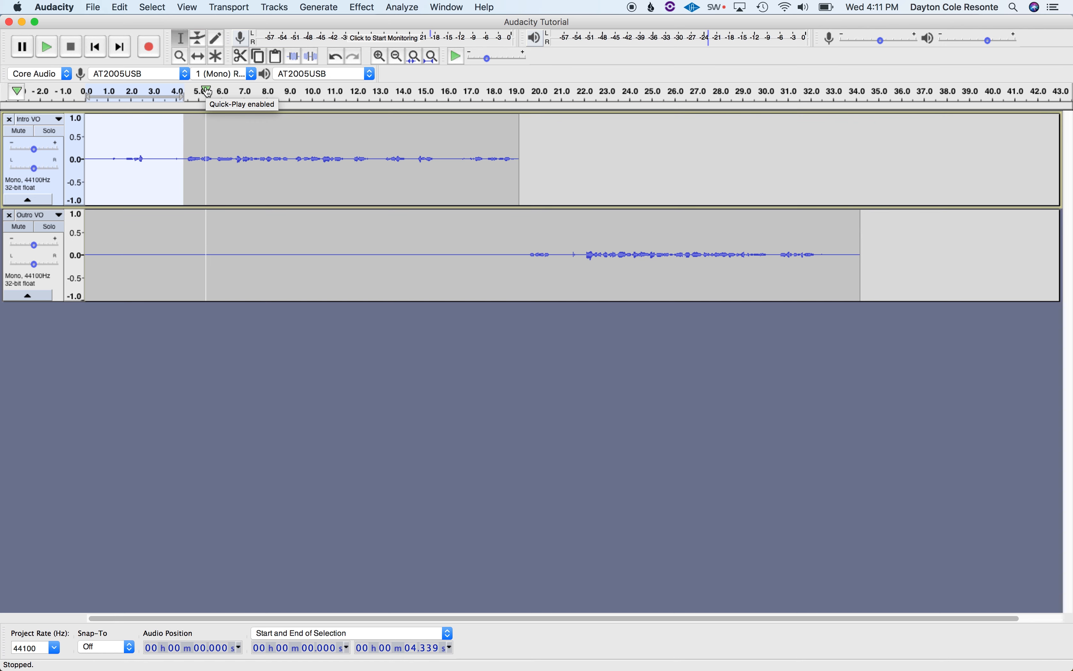
key("Delete")
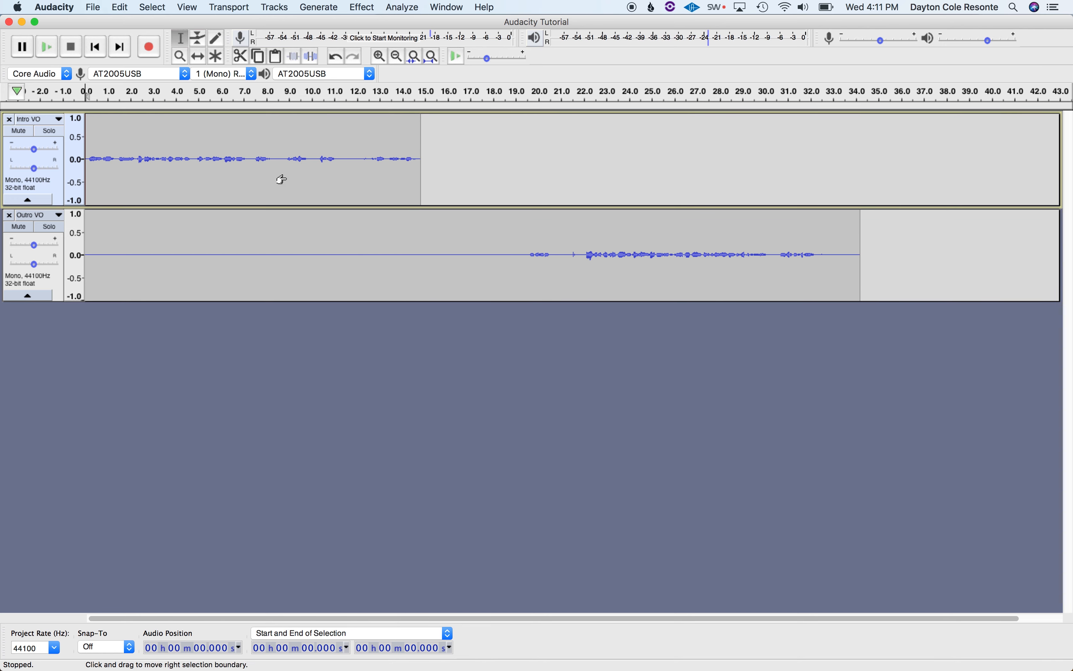
key("super+v")
Trim the start of both tracks together by deleting the first 3.353 s and another 1.014 s, and play back the beginning.
key("shift")
left_click(160, 228, "shift")
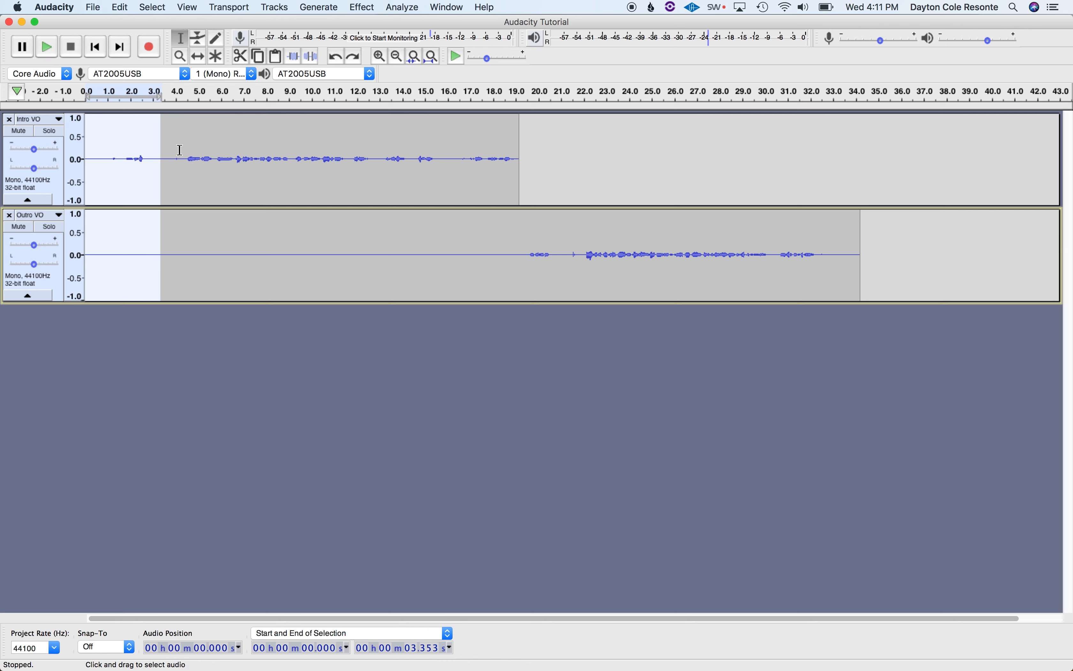
key("Delete")
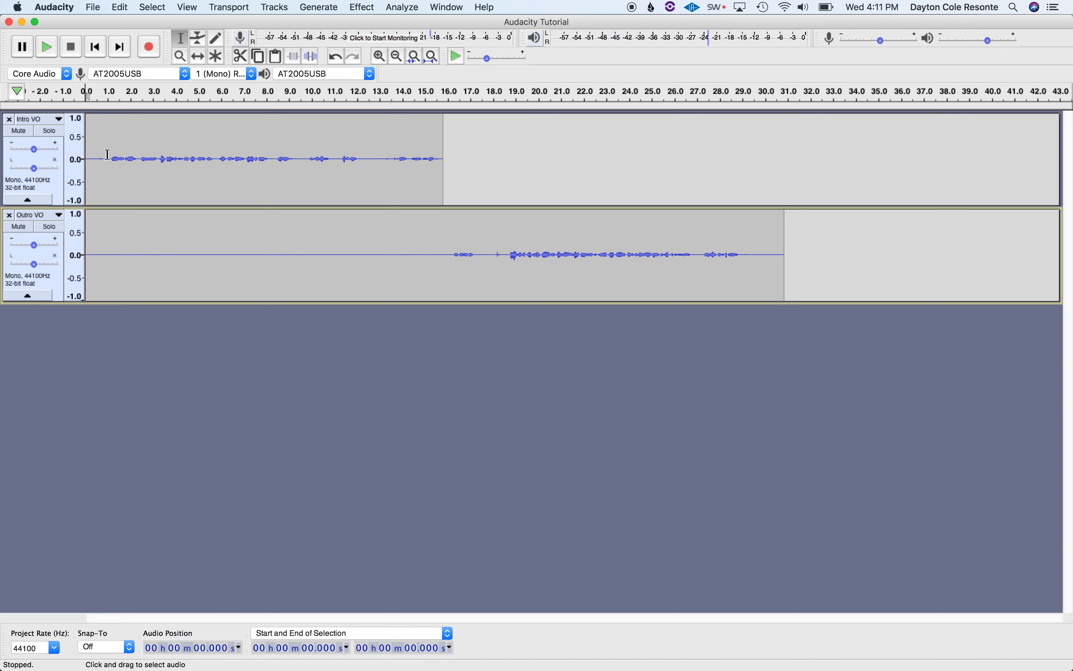
left_click_drag(109, 158, 75, 245)
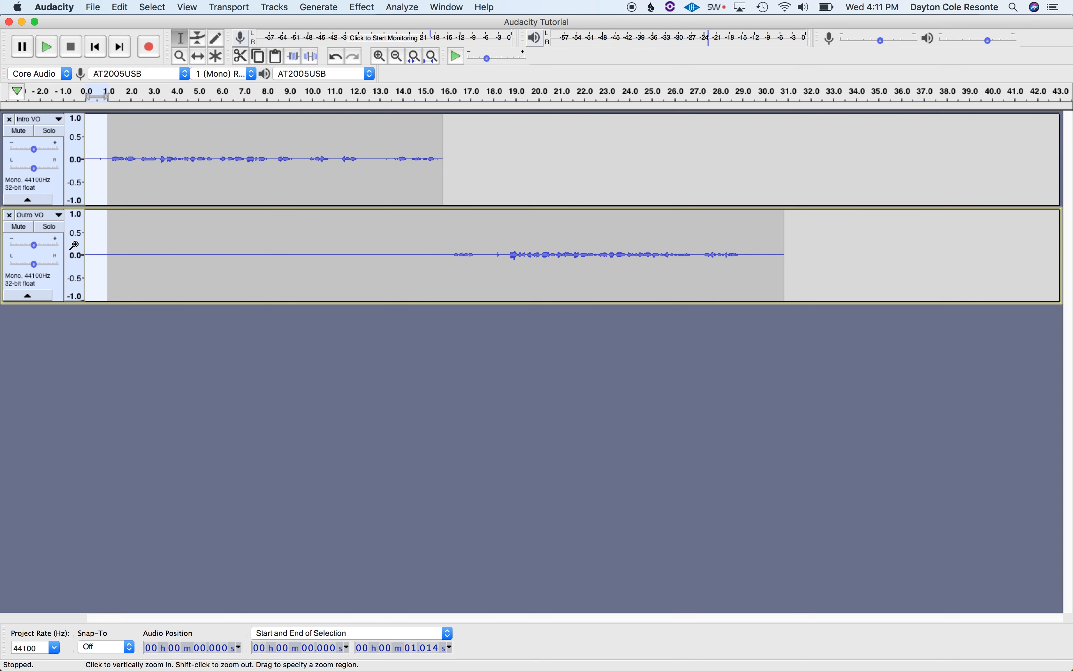
key("Delete")
key("space")
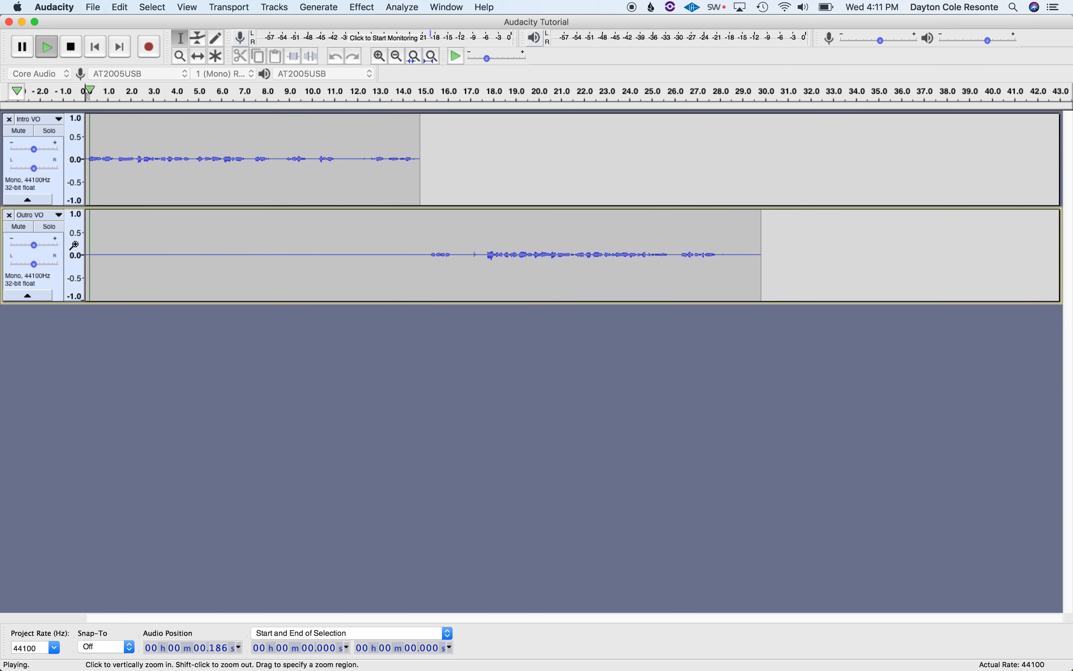
key("space")
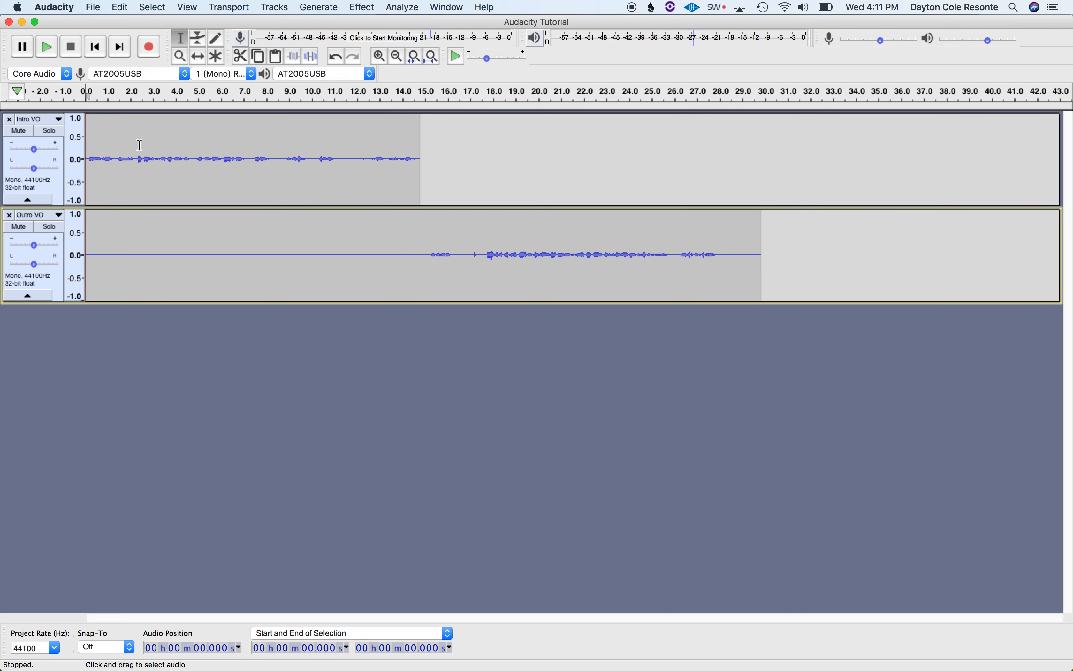
Play the Intro VO track from about 10.3 s and delete its audio from 11.694 s to the end.
left_click(318, 151)
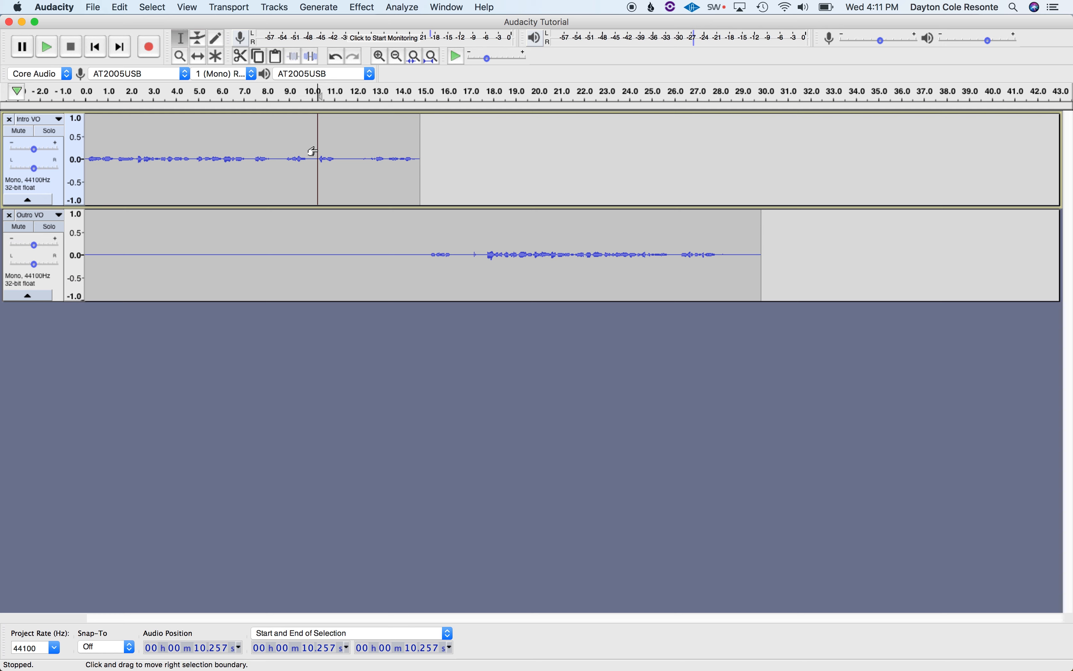
key("space")
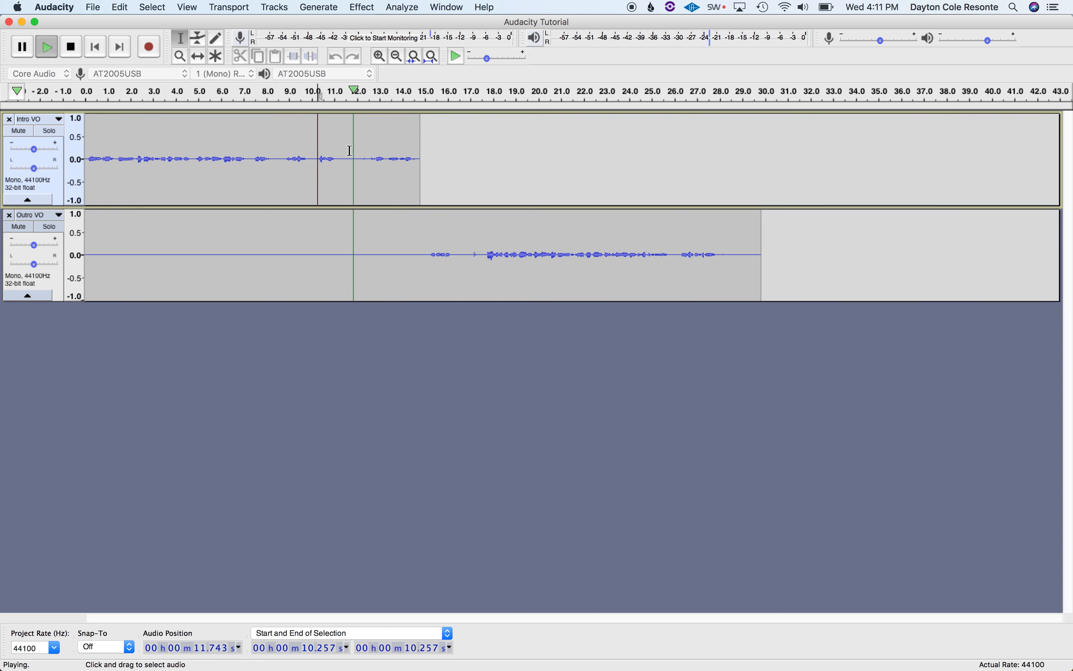
key("space")
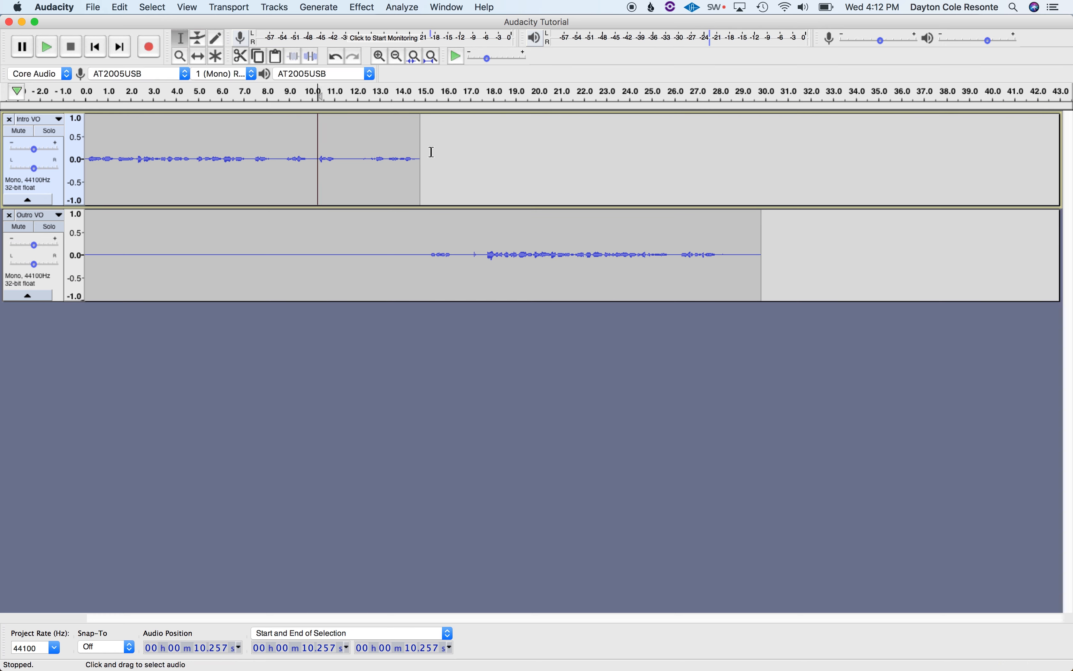
left_click_drag(437, 152, 356, 154)
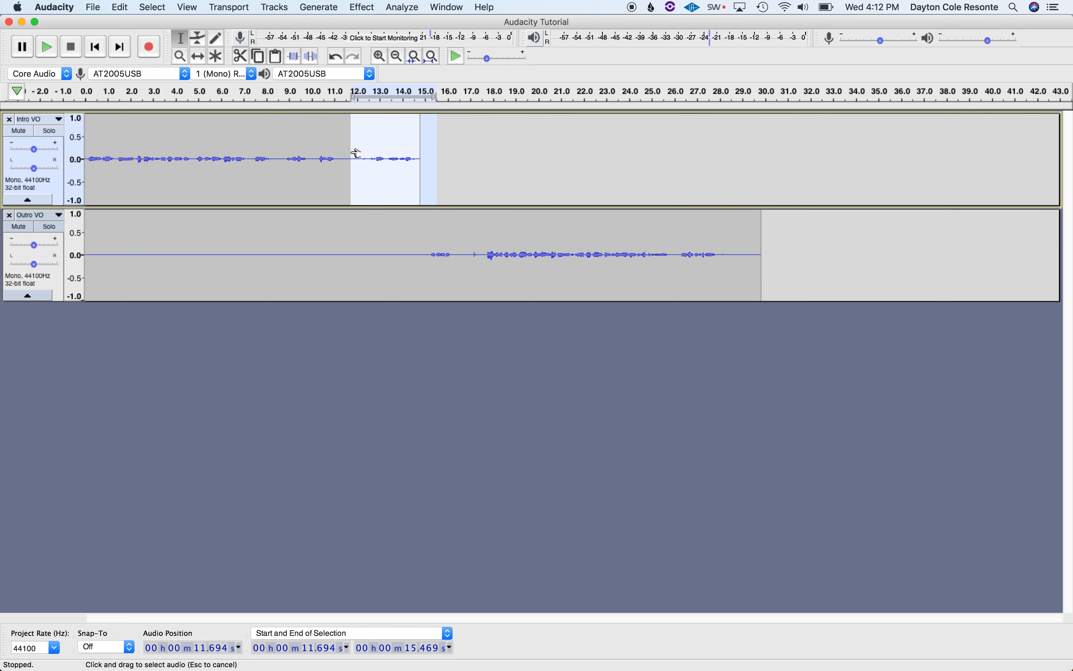
left_click(353, 157)
key("BackSpace")
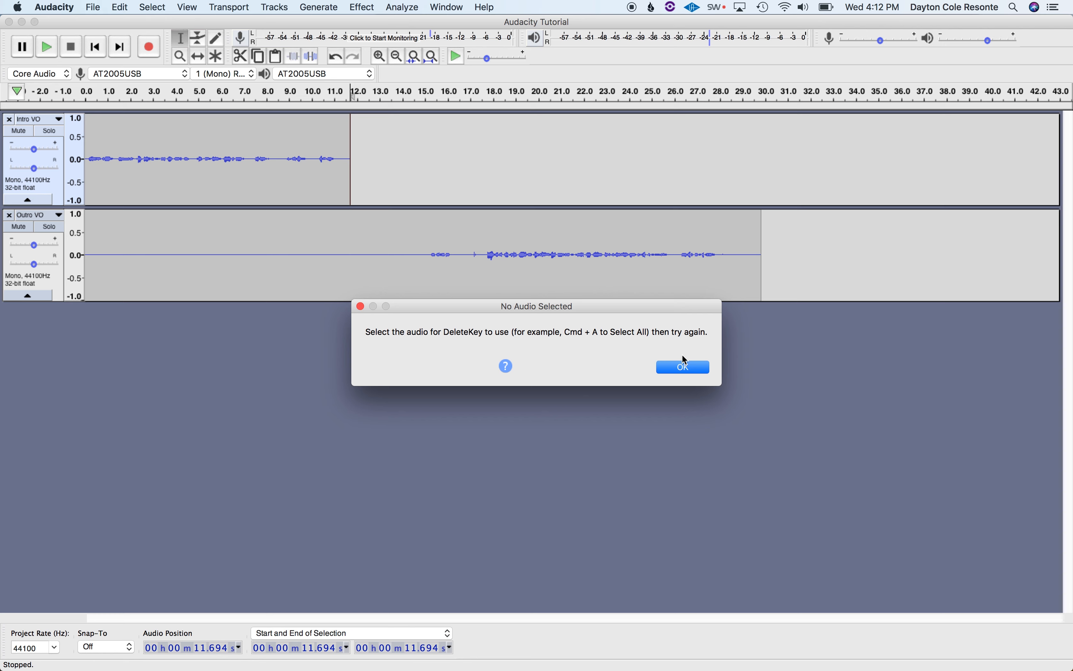
left_click(685, 368)
left_click(408, 160)
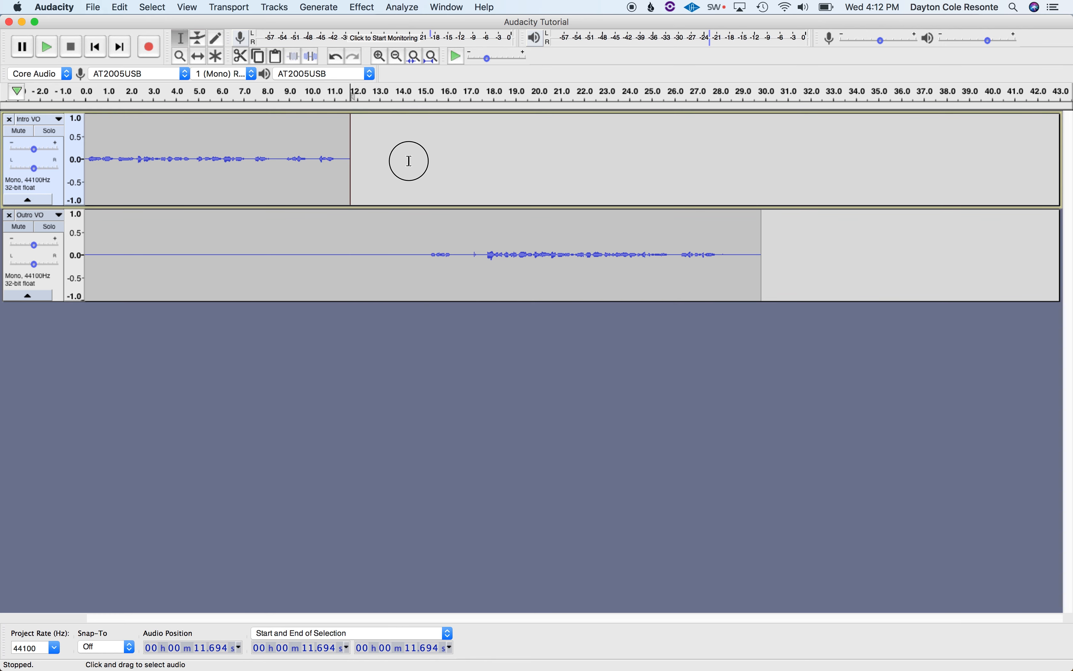
Play the Outro VO track from 15.188 s and 17.498 s, and delete about the first 17 s of that track.
left_click(428, 249)
key("space")
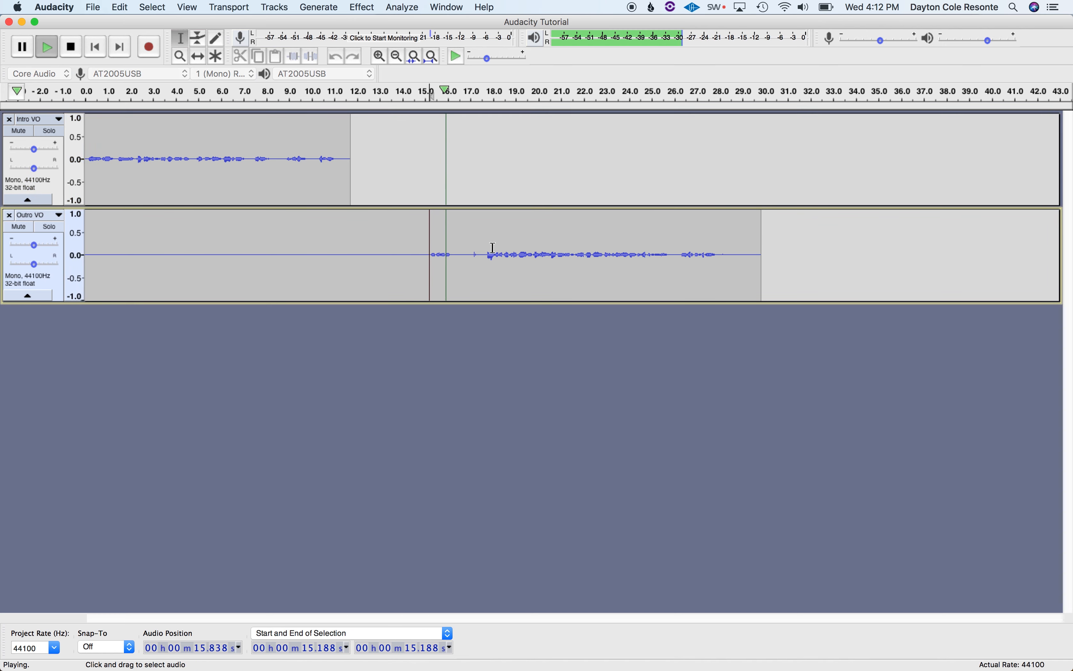
left_click(482, 247)
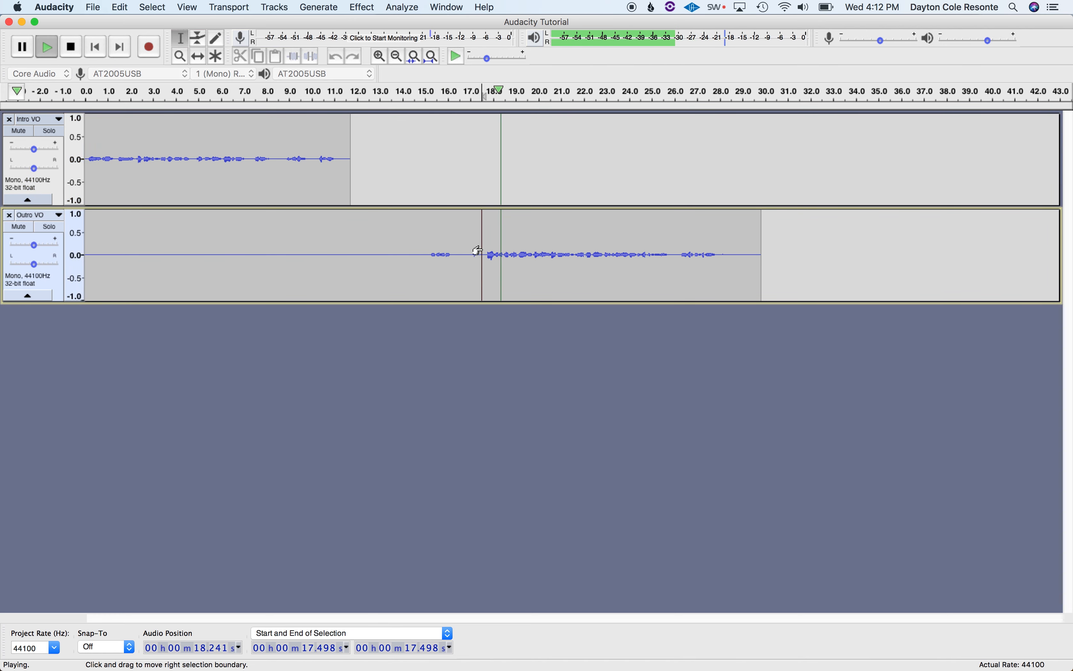
key("space")
left_click_drag(469, 253, 54, 259)
key("Delete")
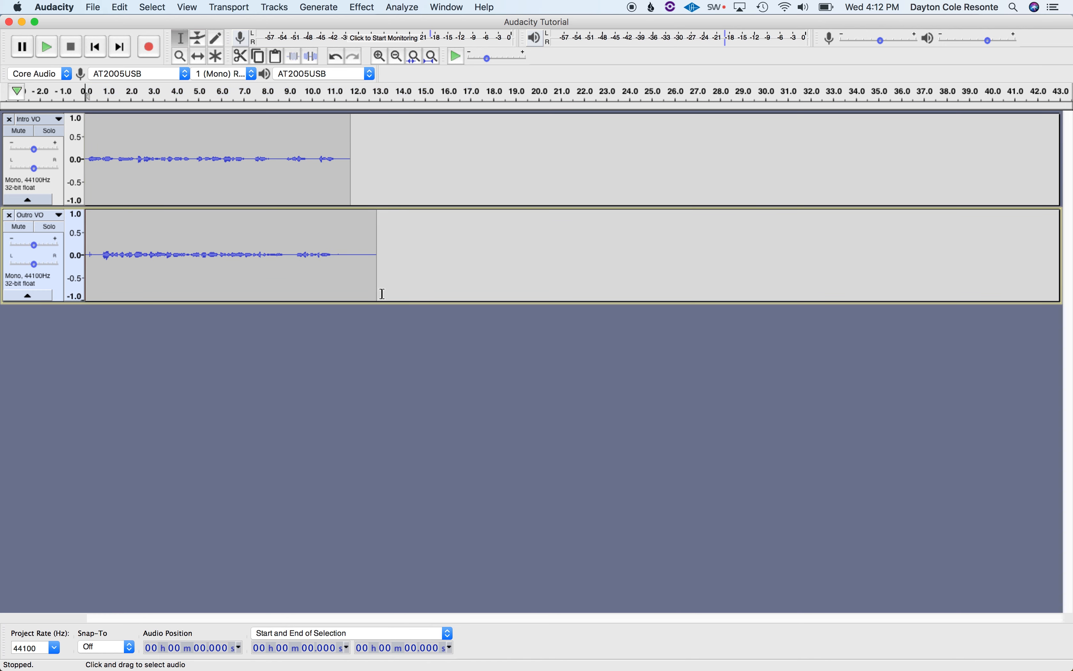
Move the Outro VO clip with the Time Shift tool so it starts at about 13 s, after the Intro VO clip.
left_click(199, 58)
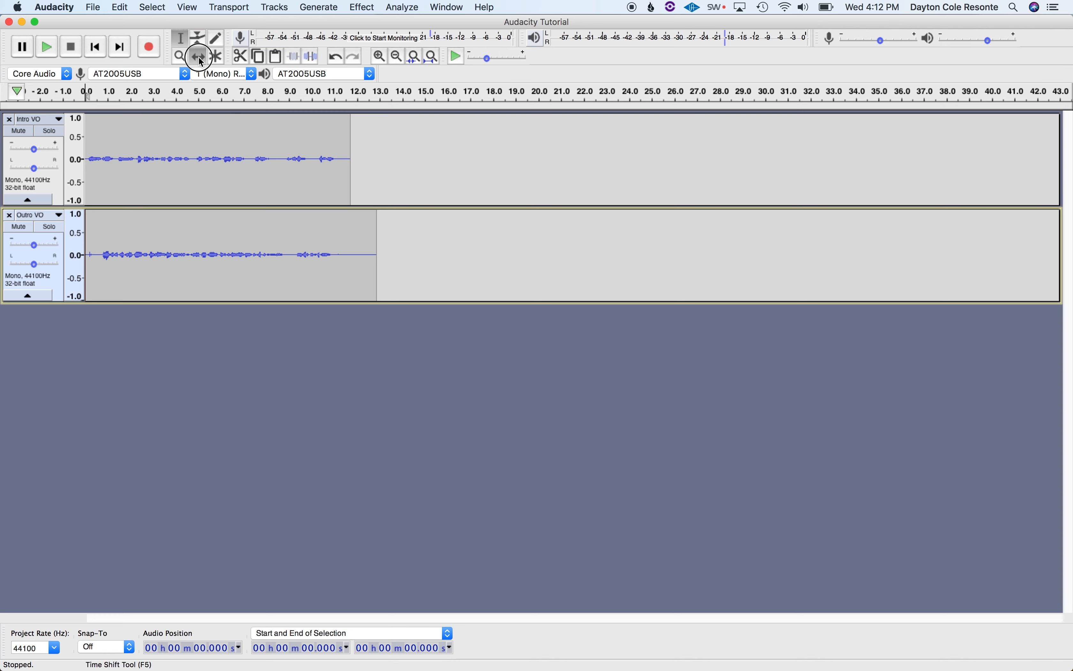
left_click_drag(216, 265, 506, 252)
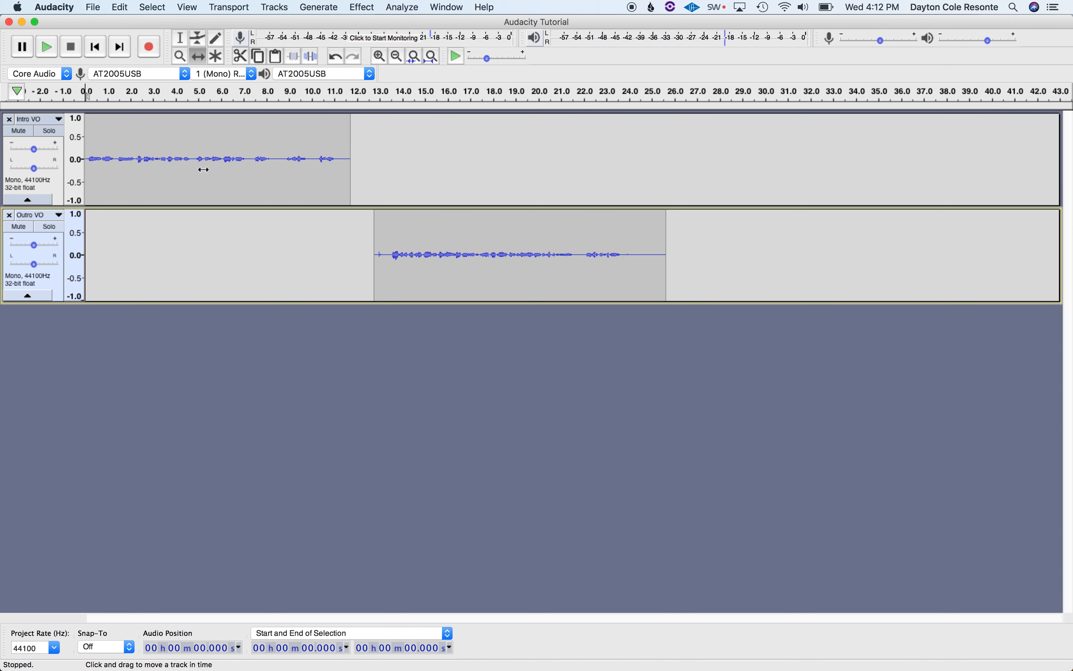
mouse_move(516, 271)
left_mouse_down()
mouse_move(505, 271)
mouse_move(519, 271)
left_mouse_up()
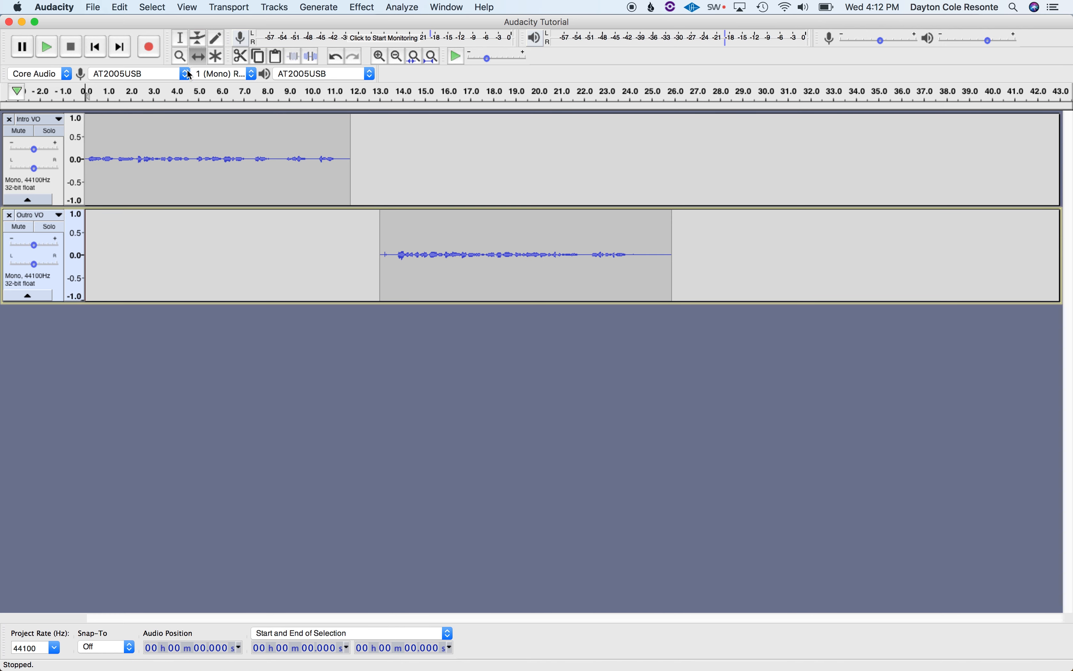
Play the beginning of the Outro VO clip from 12.877 s using the Selection tool.
left_click(180, 38)
left_click(380, 175)
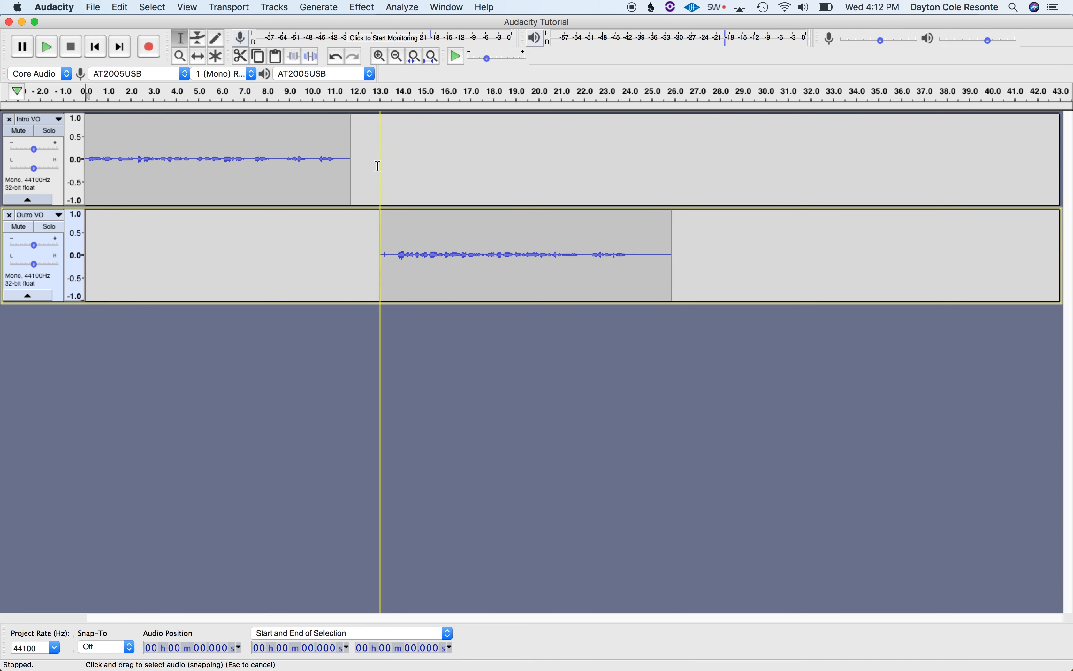
key("space")
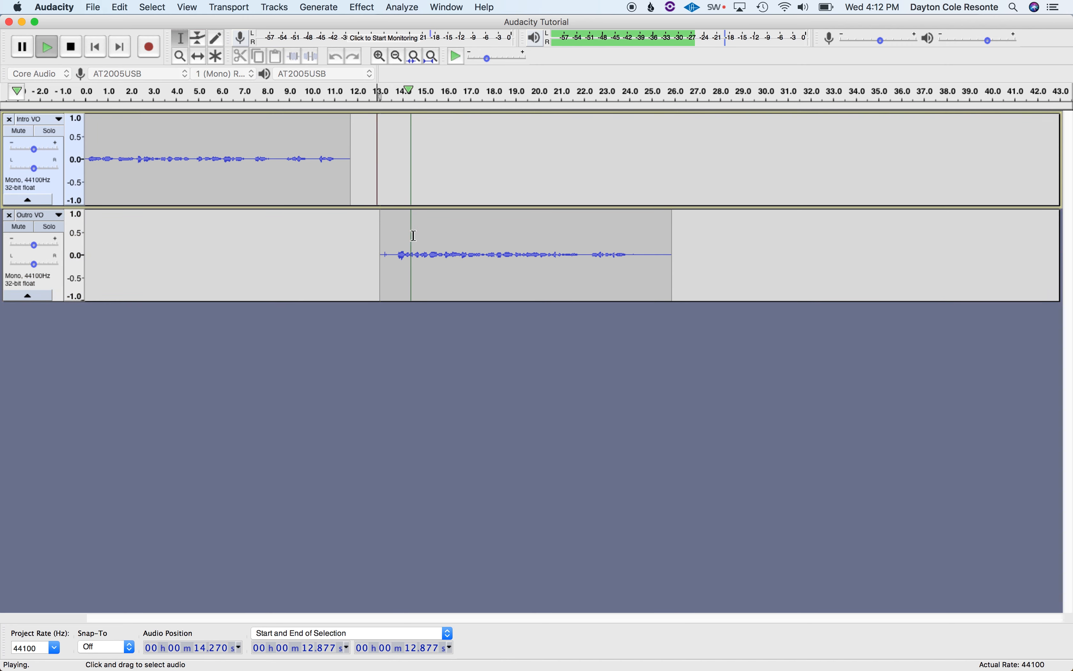
key("space")
left_click(413, 240)
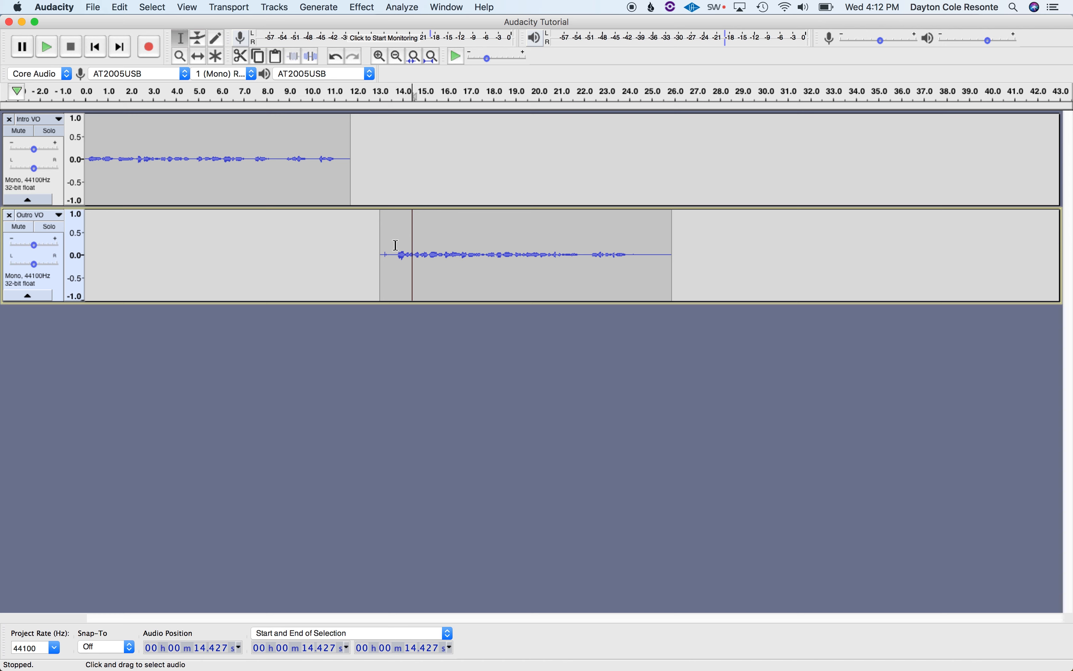
Apply a Fade In to the Outro VO clip from 12.793 s to 13.751 s and play it back from 12.539 s.
left_click_drag(397, 249, 375, 252)
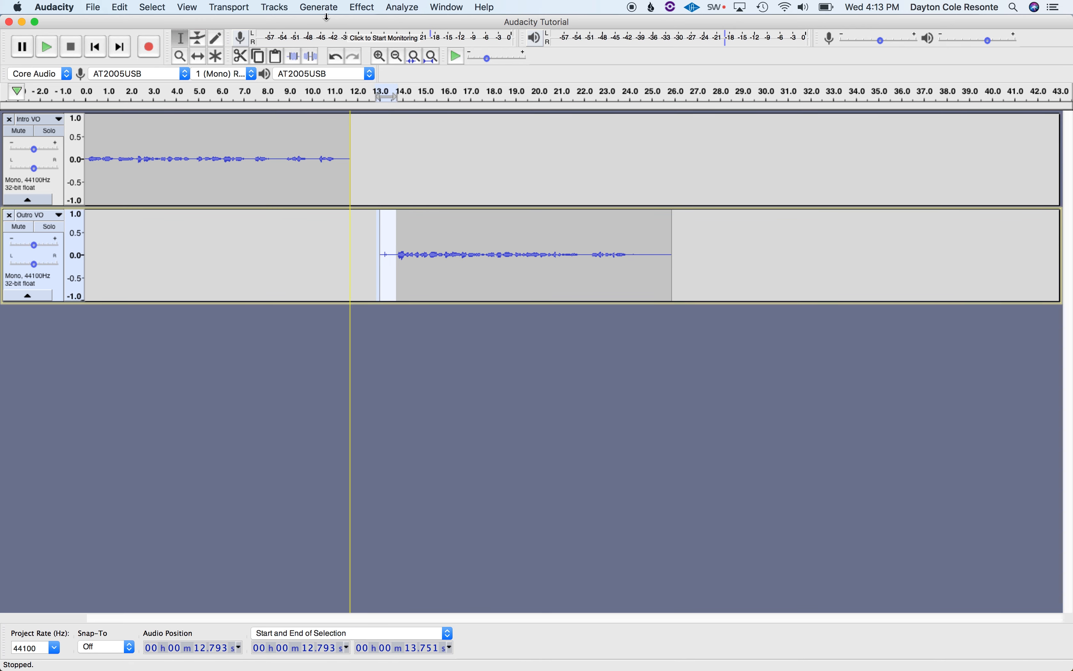
left_click(362, 7)
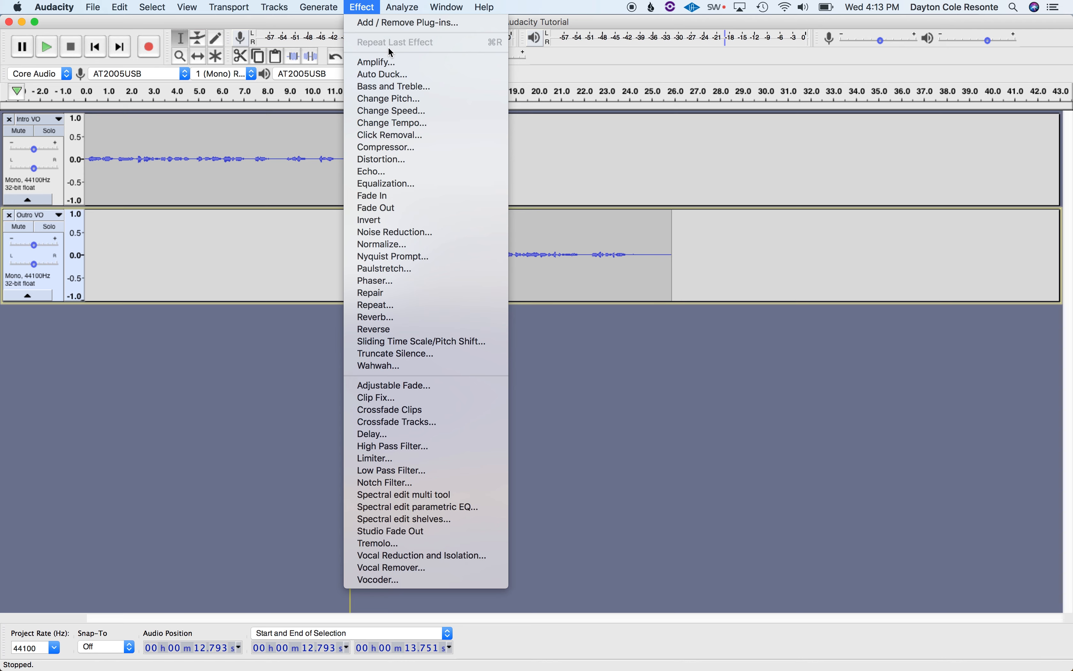
left_click(400, 192)
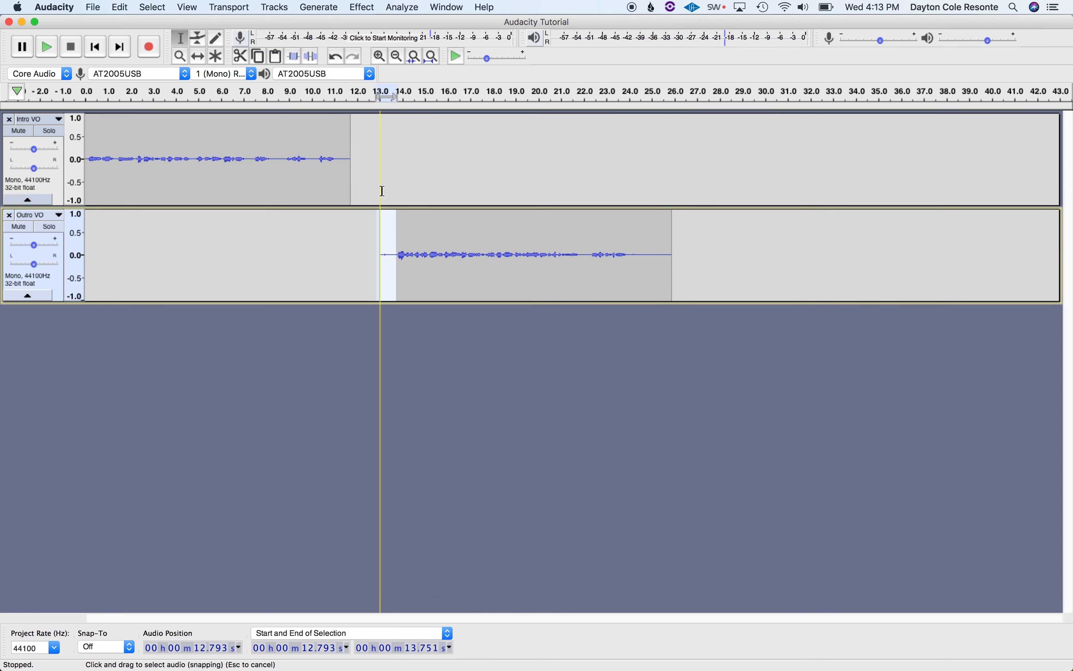
left_click(370, 239)
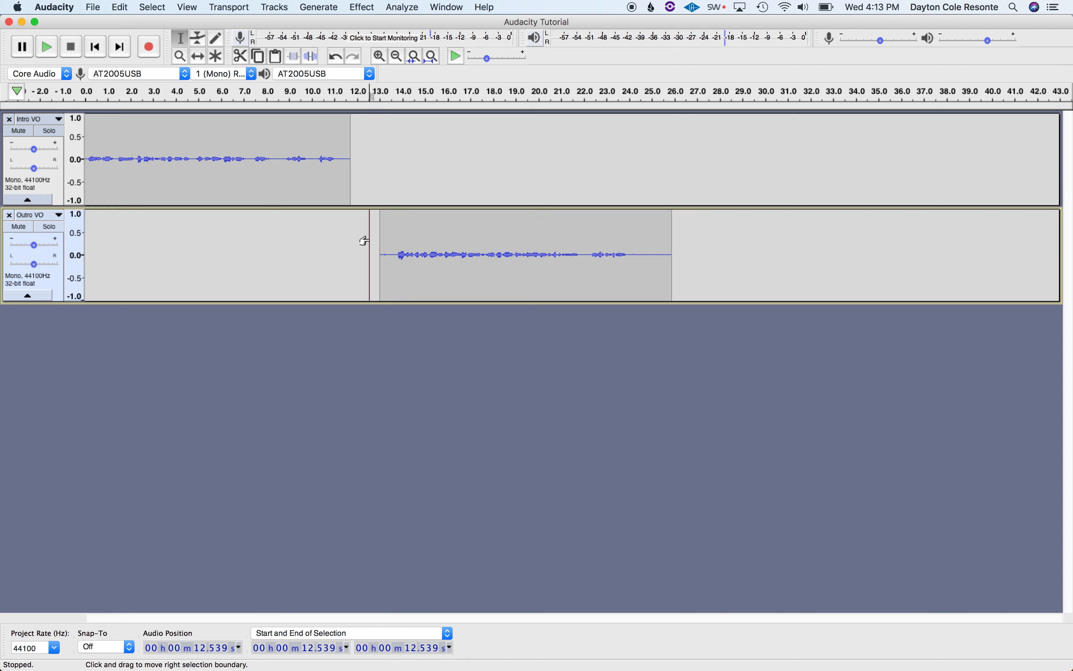
key("space")
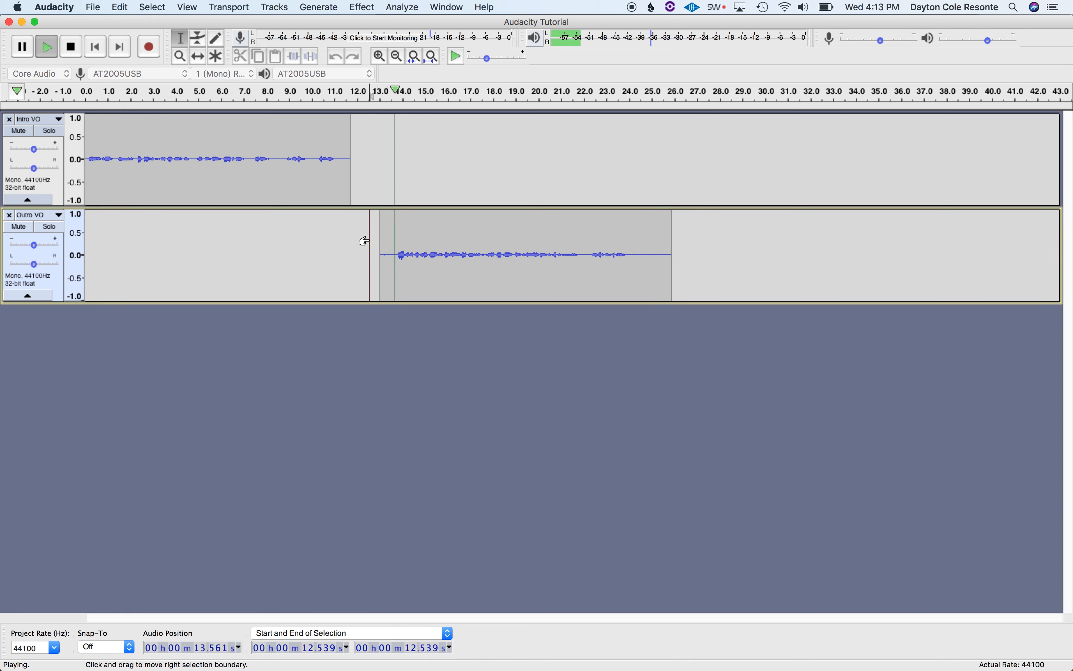
key("space")
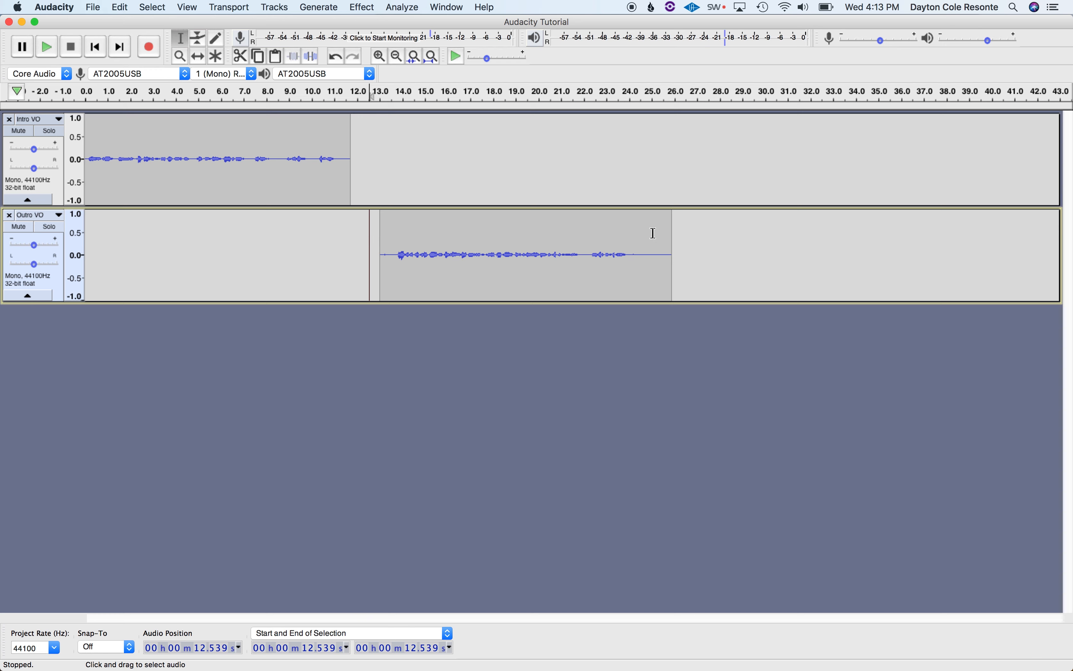
Play the Outro VO ending from 23.134 s, select from 24.063 s to 28.628 s, and zoom in on the clip's end.
left_click(611, 240)
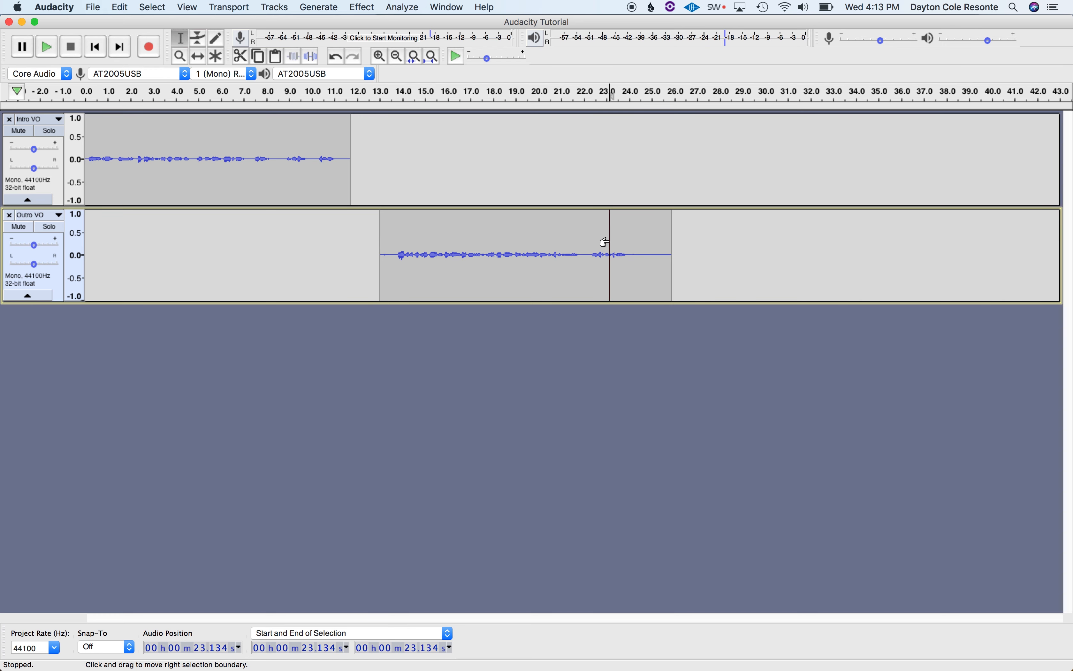
key("space")
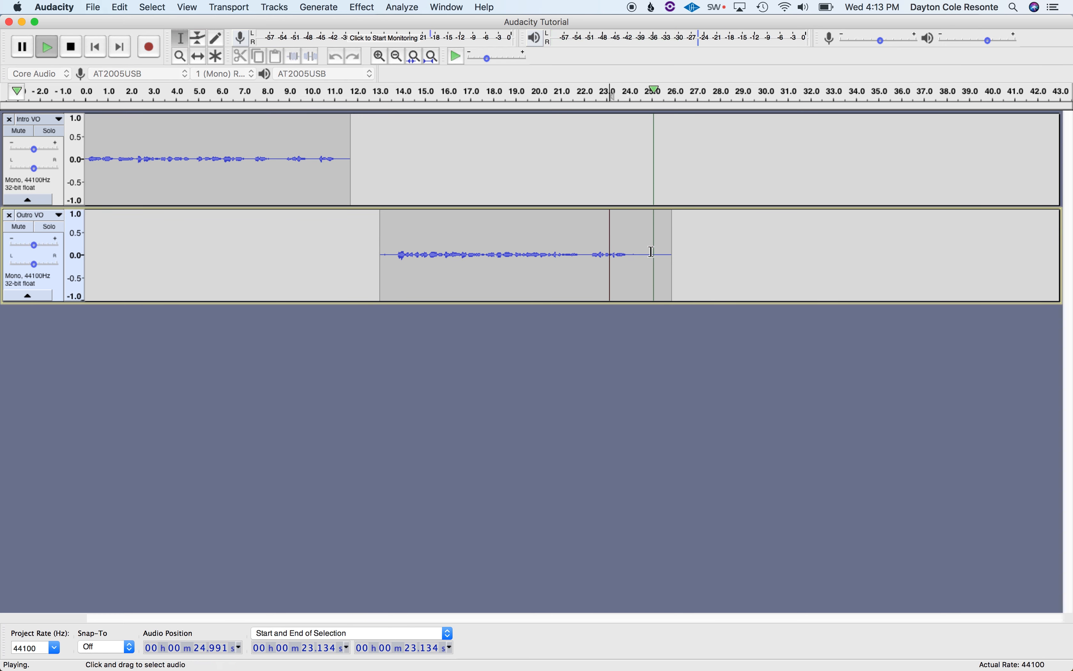
key("space")
left_click_drag(630, 250, 736, 243)
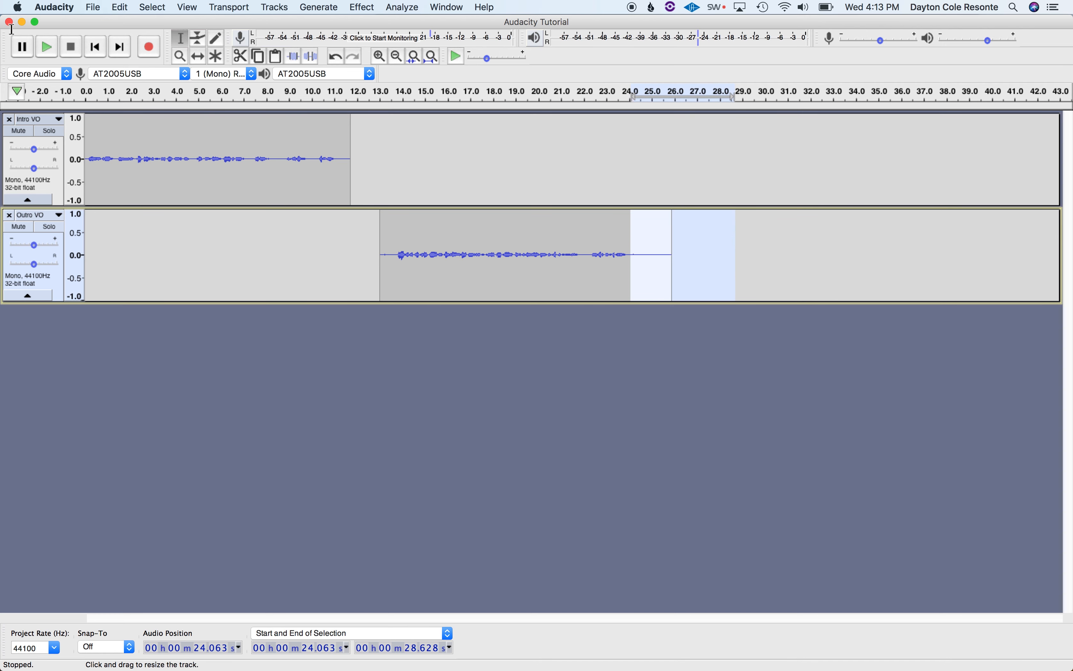
left_click(180, 56)
left_click_drag(607, 227, 639, 264)
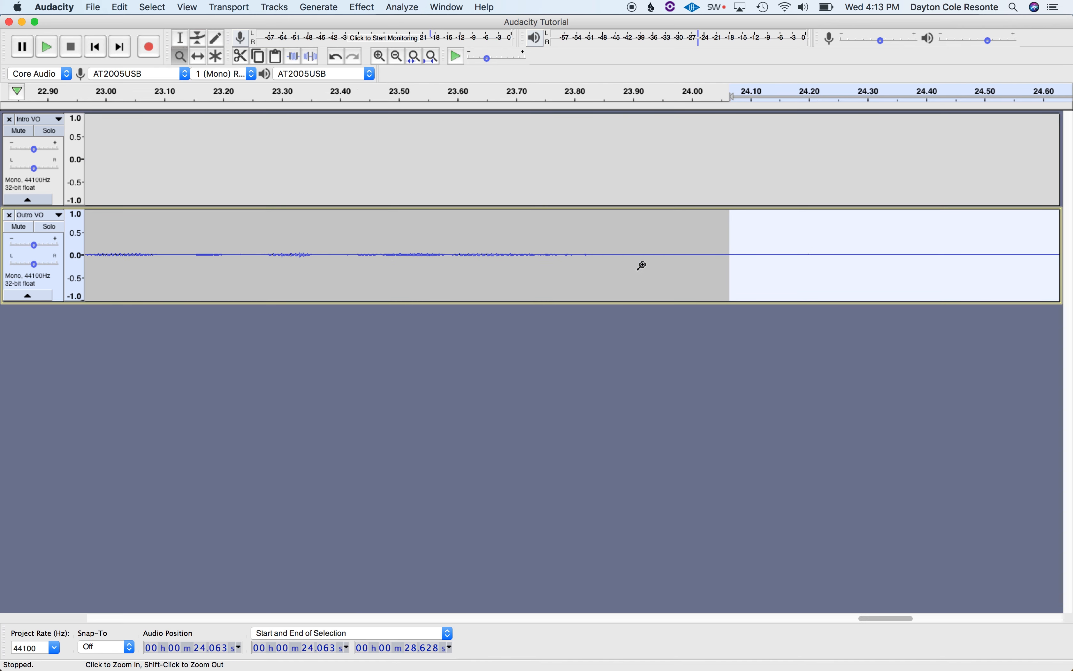
Delete the silence at the end of the Outro VO clip from about 24.02 s onward and play back from 23.583 s.
left_click(181, 38)
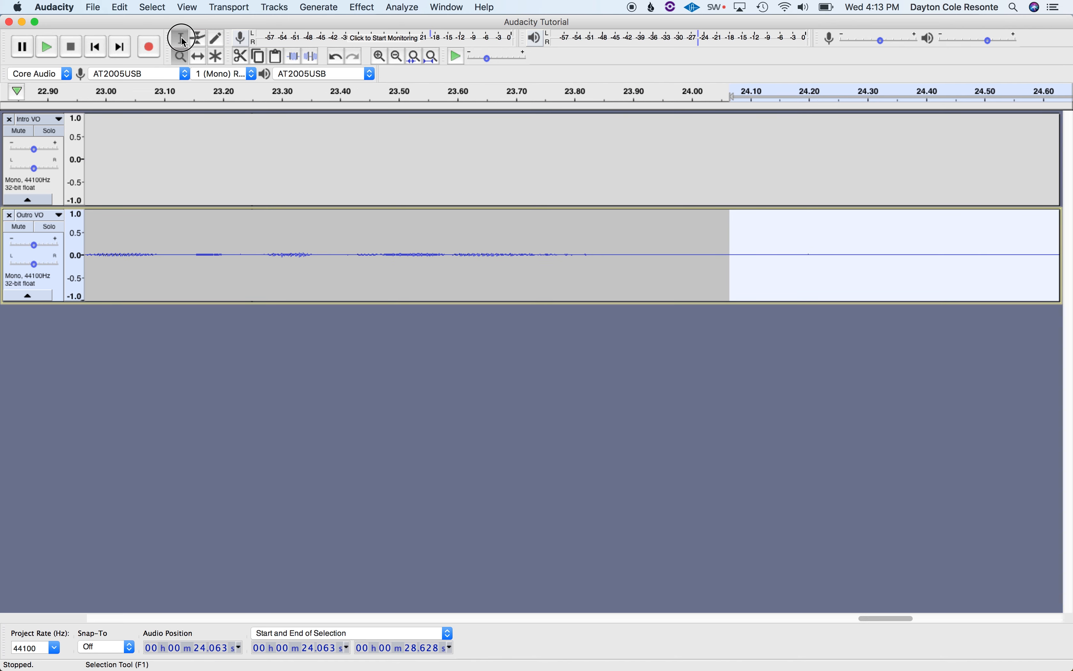
left_click(714, 255)
left_click_drag(758, 255, 1068, 224)
left_click(572, 316)
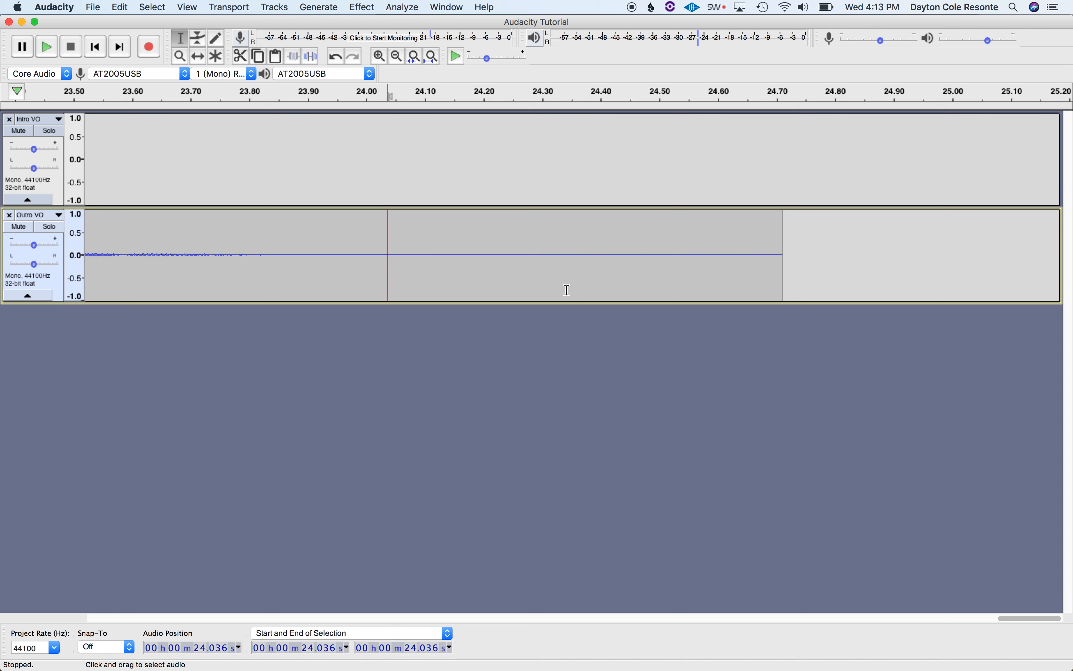
left_click_drag(843, 228, 380, 268)
left_click(122, 245)
key("space")
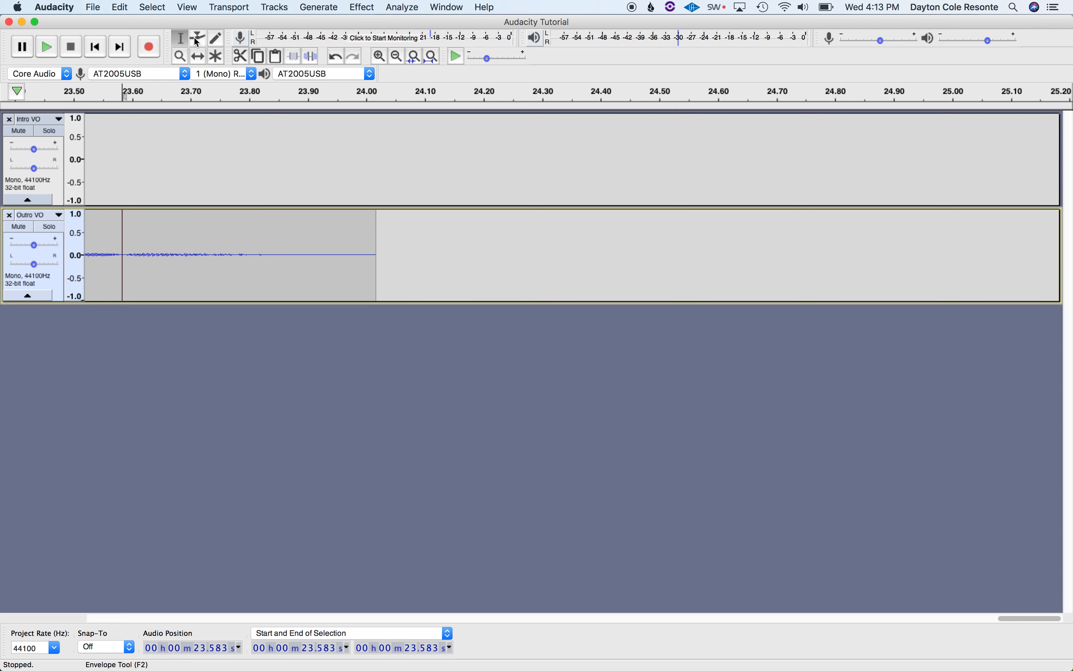
Move the Outro VO clip to start at about 22 s and the Intro VO clip to start at about 2.7 s.
left_click(181, 57)
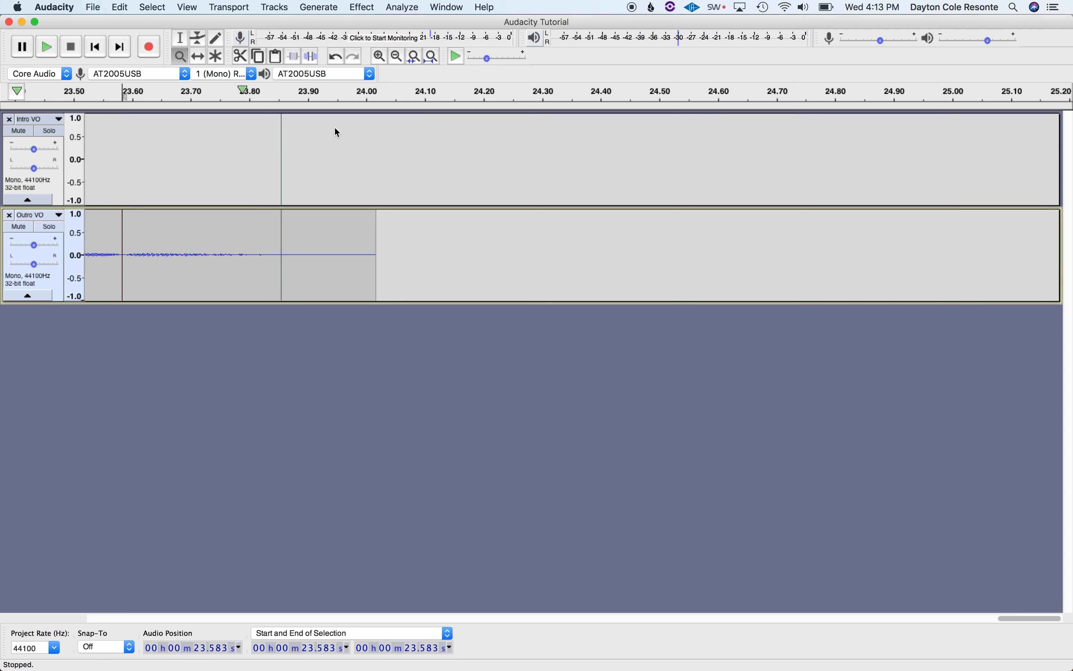
left_click(384, 271, "shift")
left_click(384, 272, "shift")
left_click(384, 272, "shift")
left_click(384, 271, "shift")
left_click(383, 272, "shift")
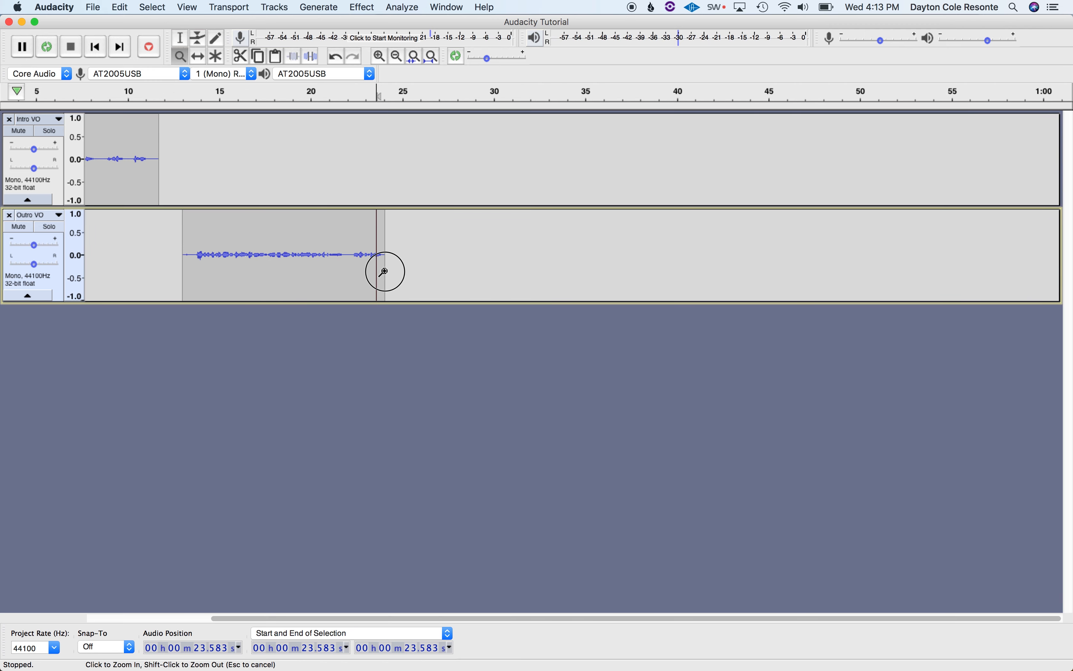
left_click(384, 271, "shift")
left_click(384, 272, "shift")
left_click(200, 56)
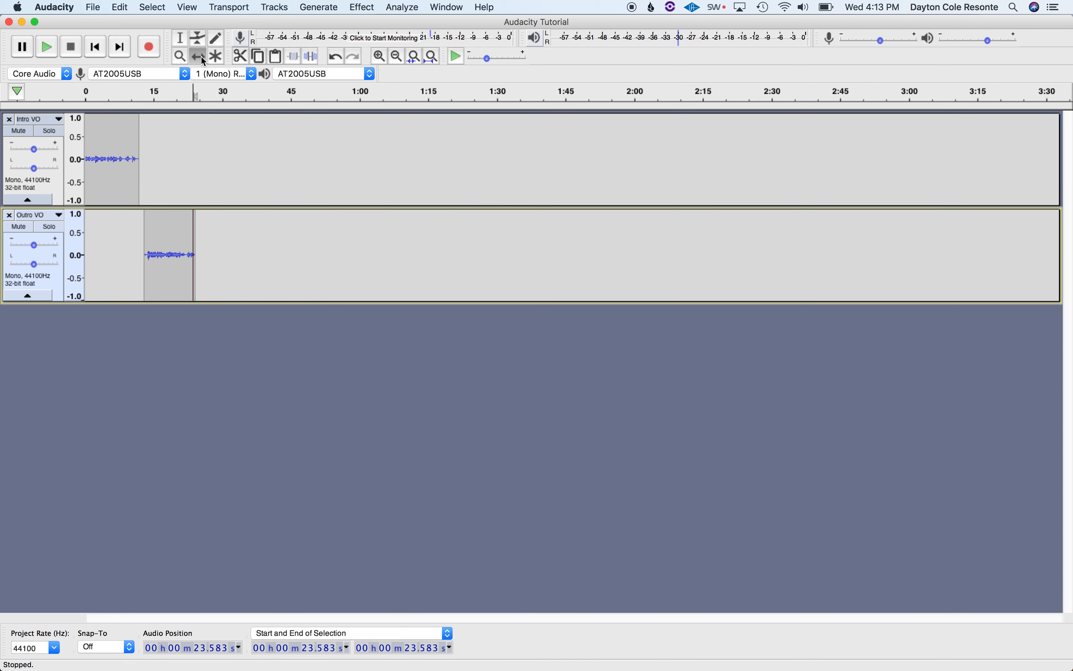
left_click_drag(171, 275, 218, 275)
left_click_drag(115, 191, 129, 195)
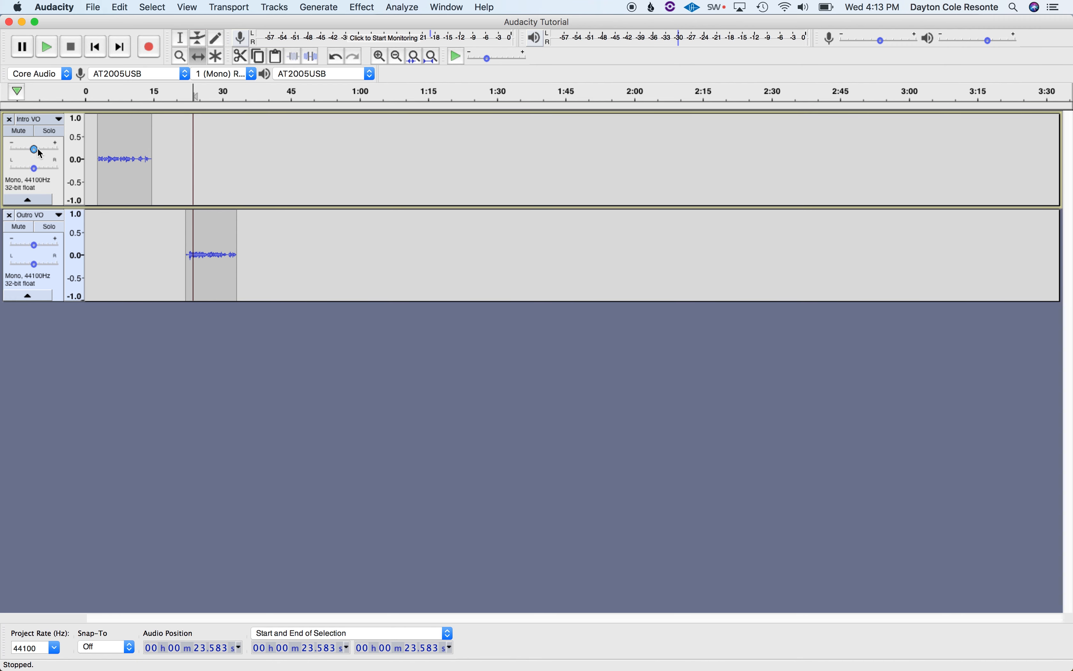
Try out Mute and Solo on the Outro VO track, leaving both off.
left_click(22, 226)
left_click(50, 227)
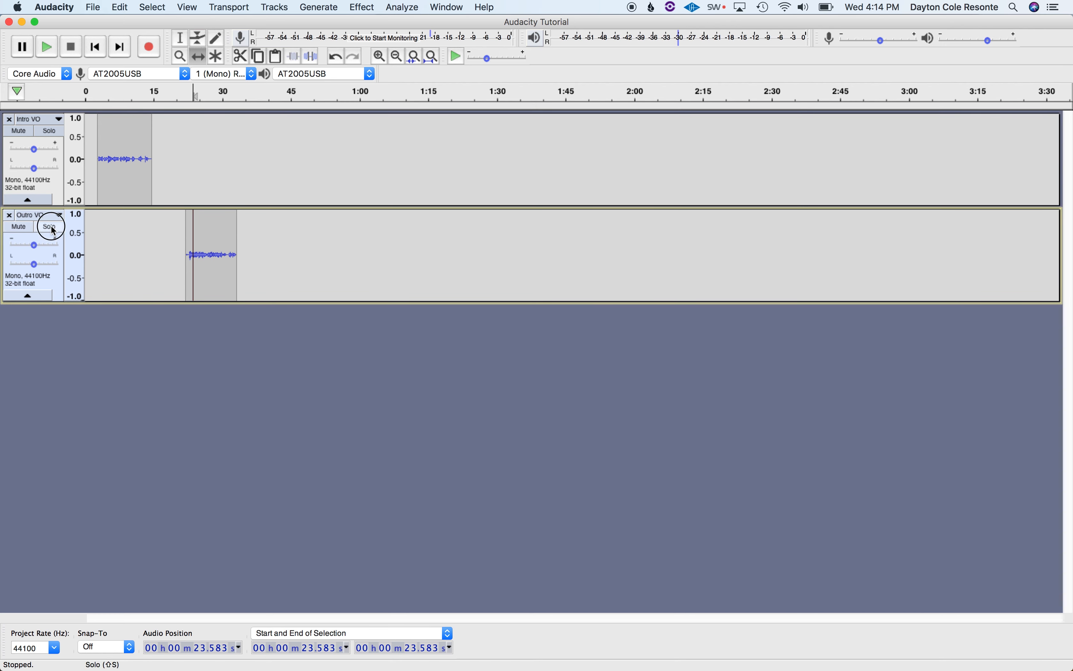
left_click(51, 226)
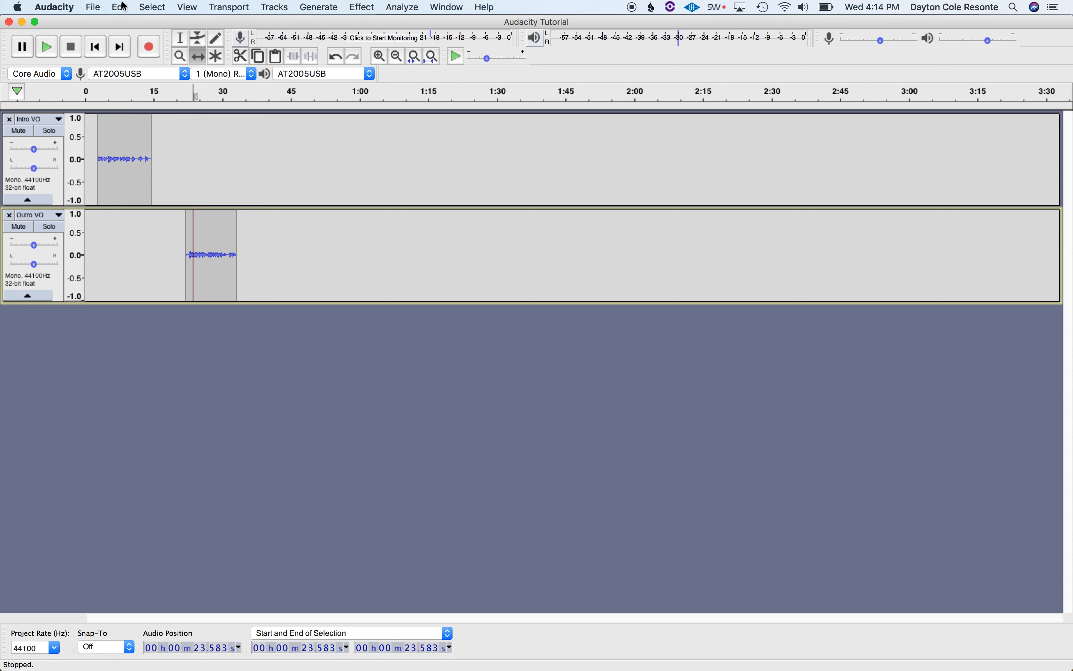
Import the "Drinks on me" music file from Downloads, making a copy of the files before editing.
left_click(94, 6)
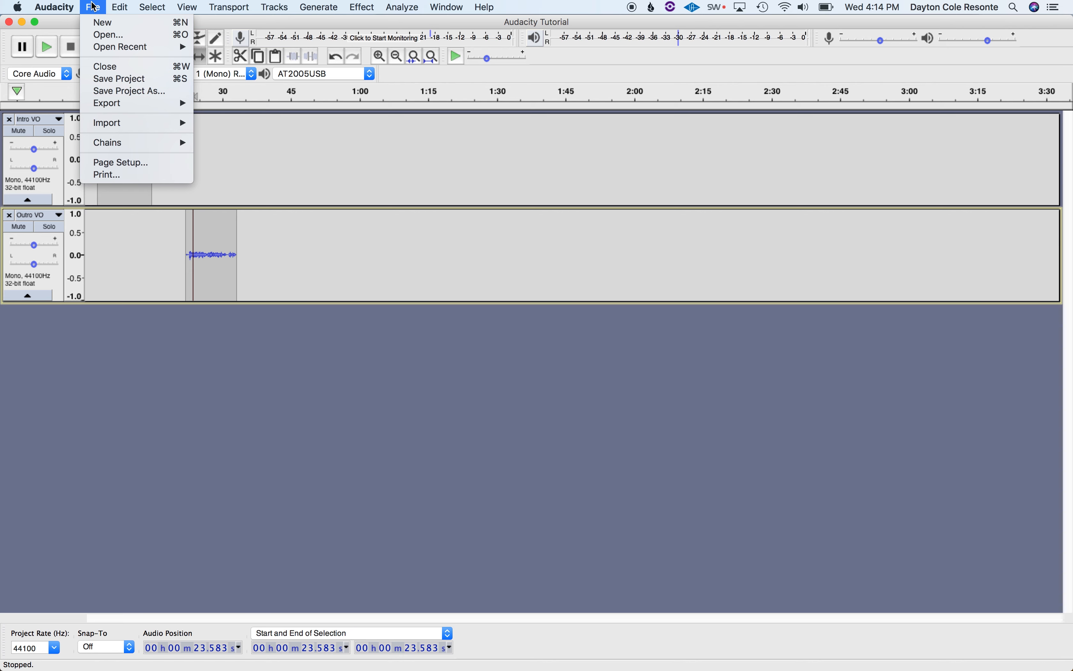
mouse_move(122, 125)
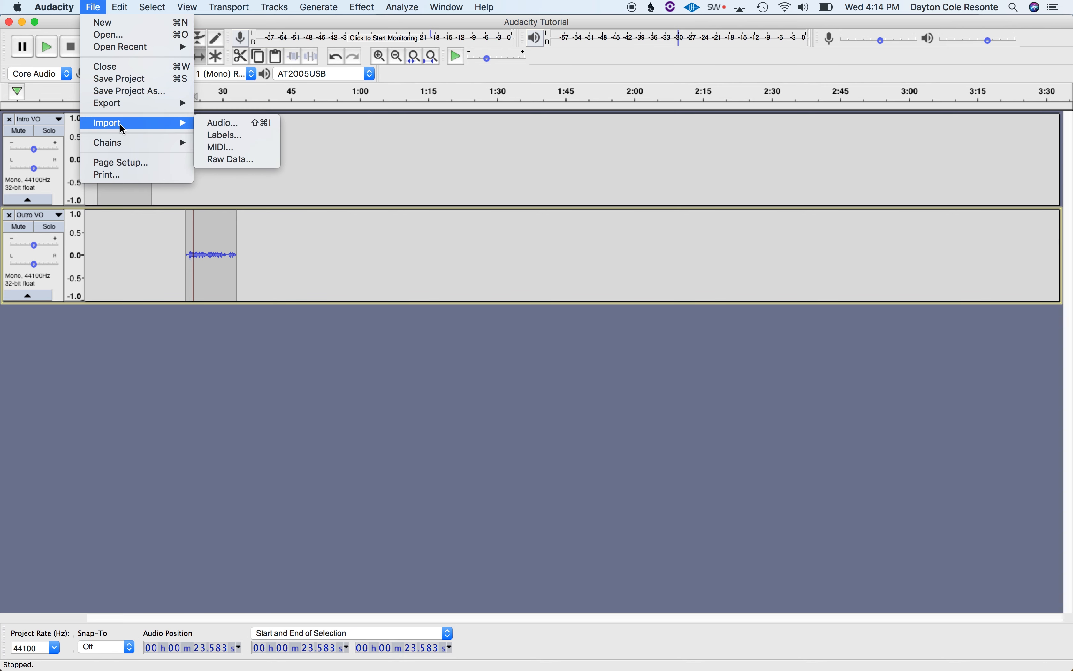
left_click(252, 125)
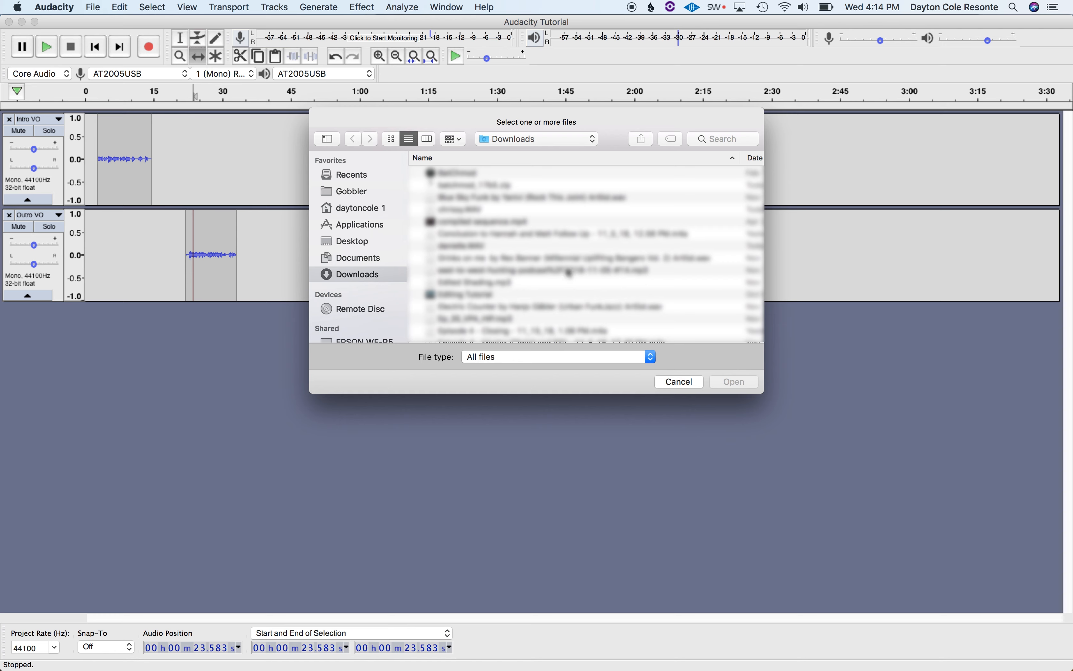
left_click(584, 260)
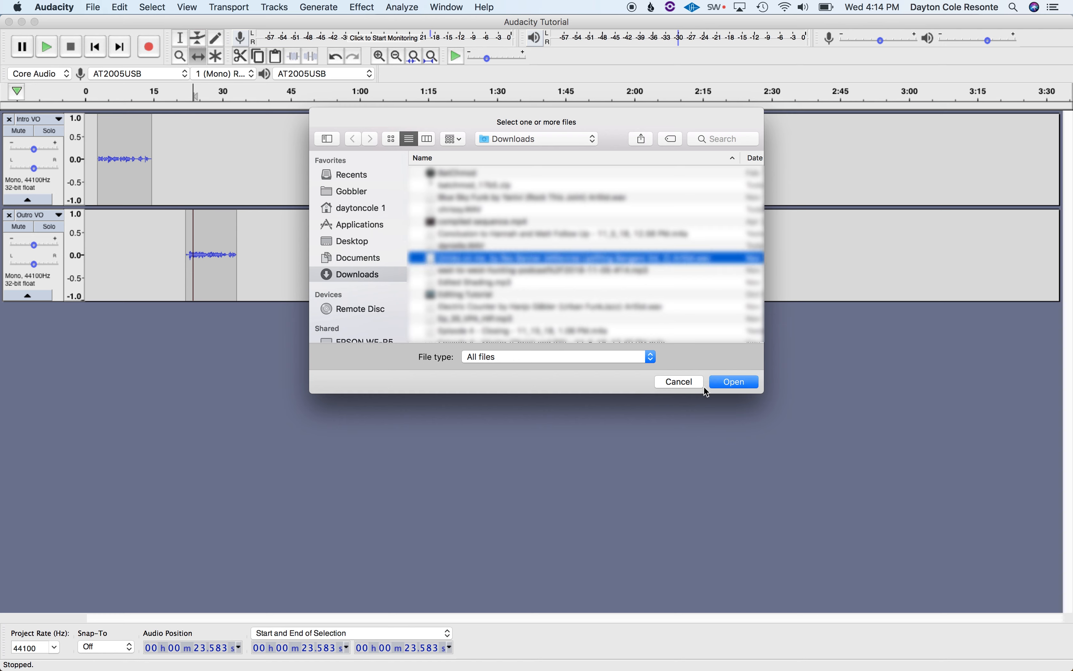
left_click(739, 384)
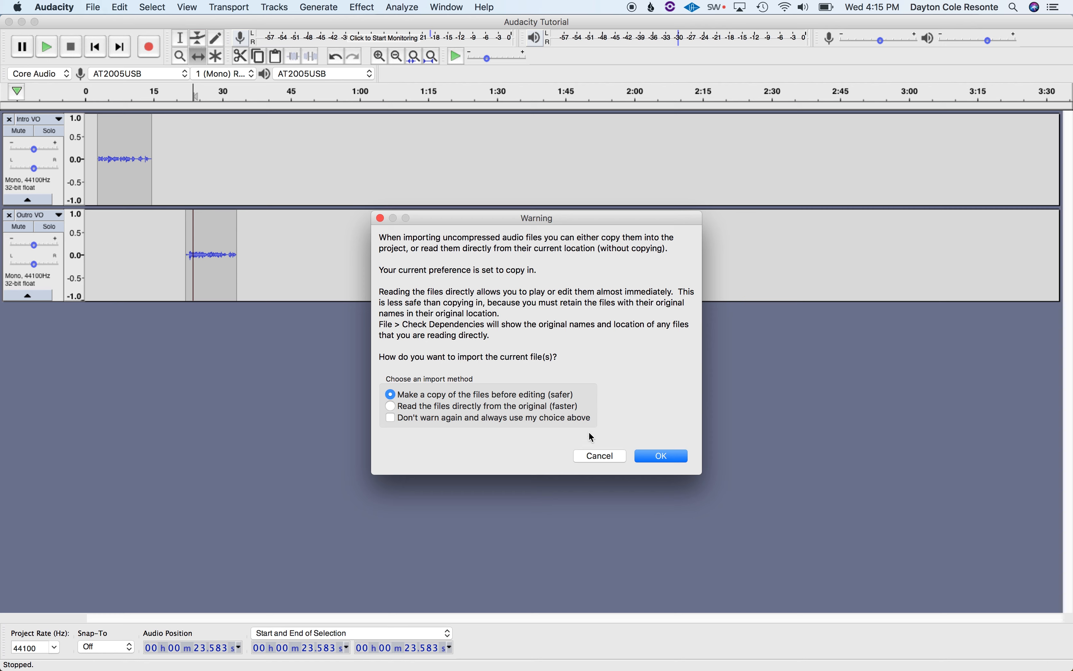
left_click(650, 453)
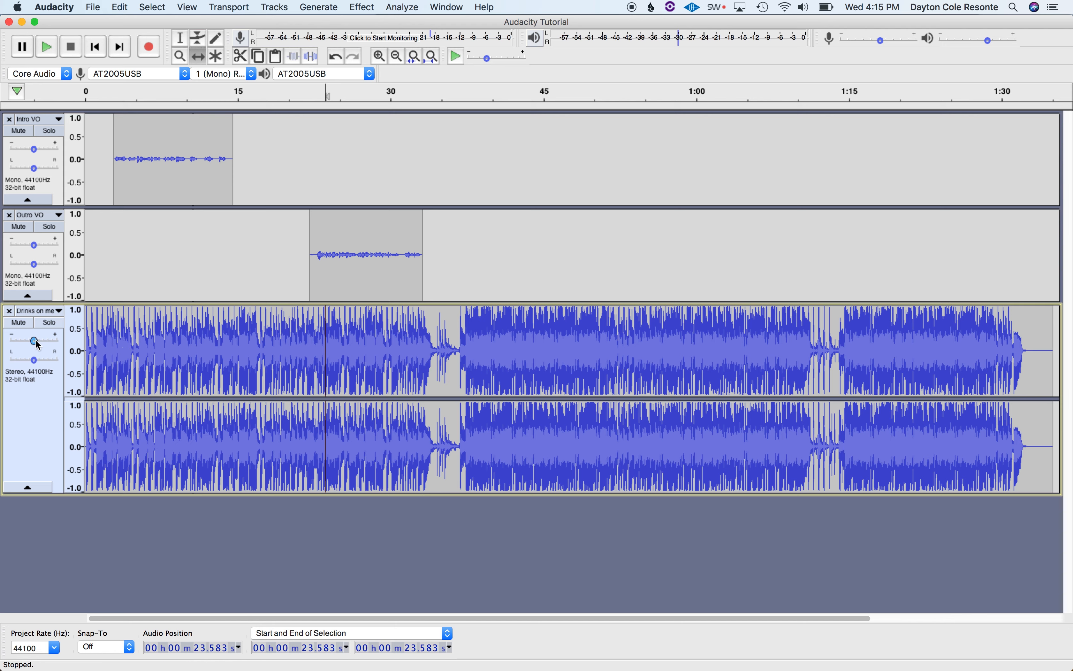
Lower the gain of the "Drinks on me" music track well below its midpoint and play the mix from the beginning.
left_click_drag(38, 345, 11, 349)
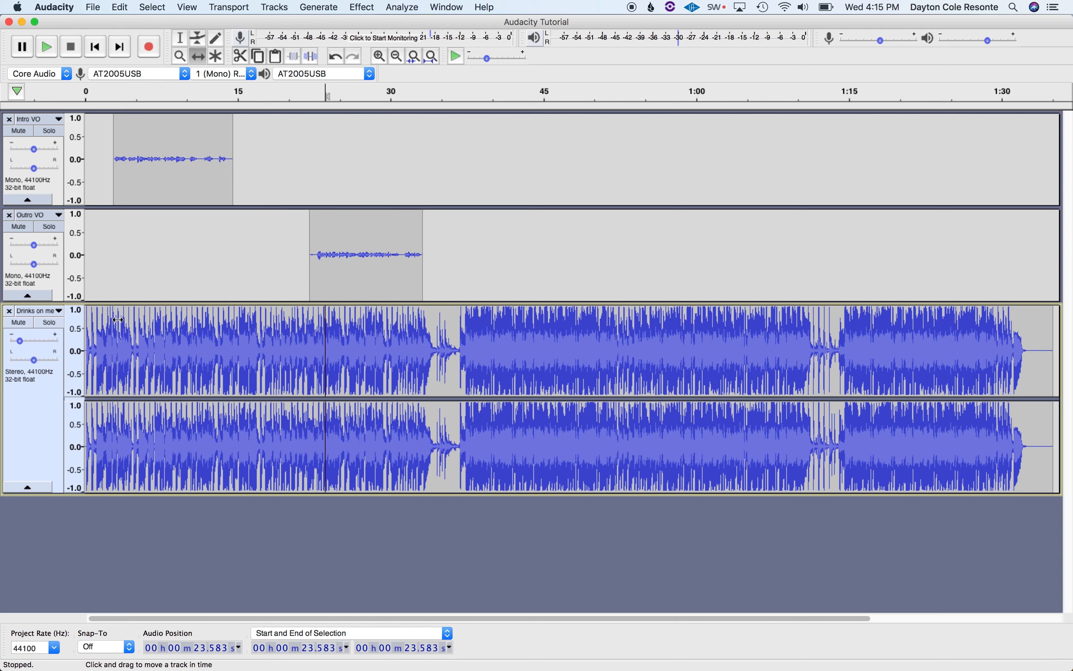
left_click(97, 47)
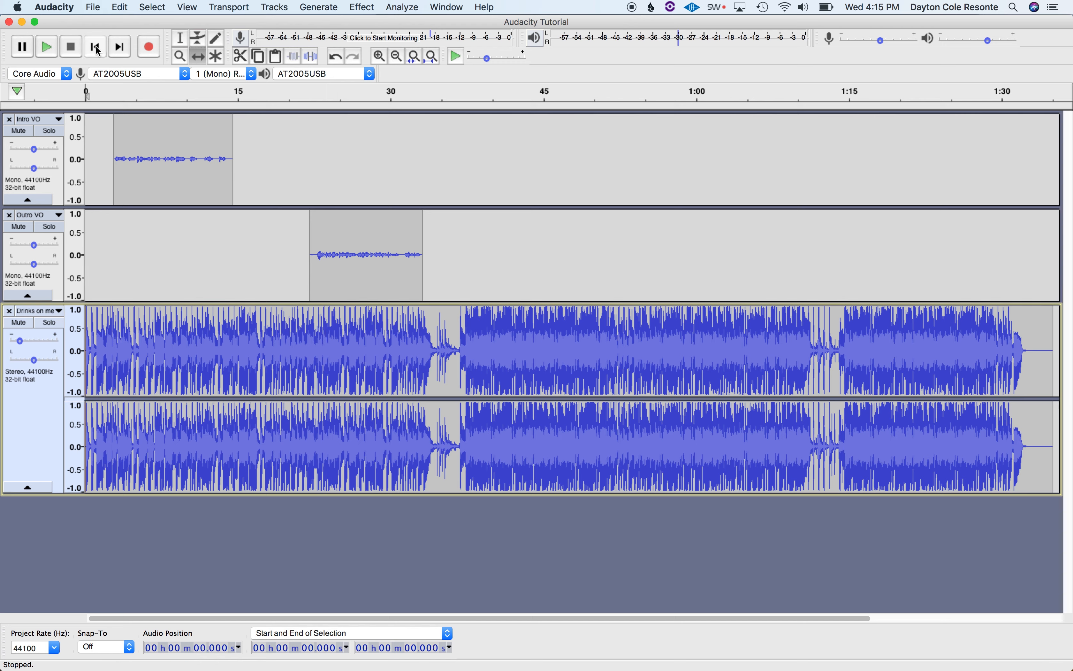
mouse_move(85, 92)
left_mouse_down()
mouse_move(237, 94)
mouse_move(131, 95)
left_mouse_up()
left_click(49, 119)
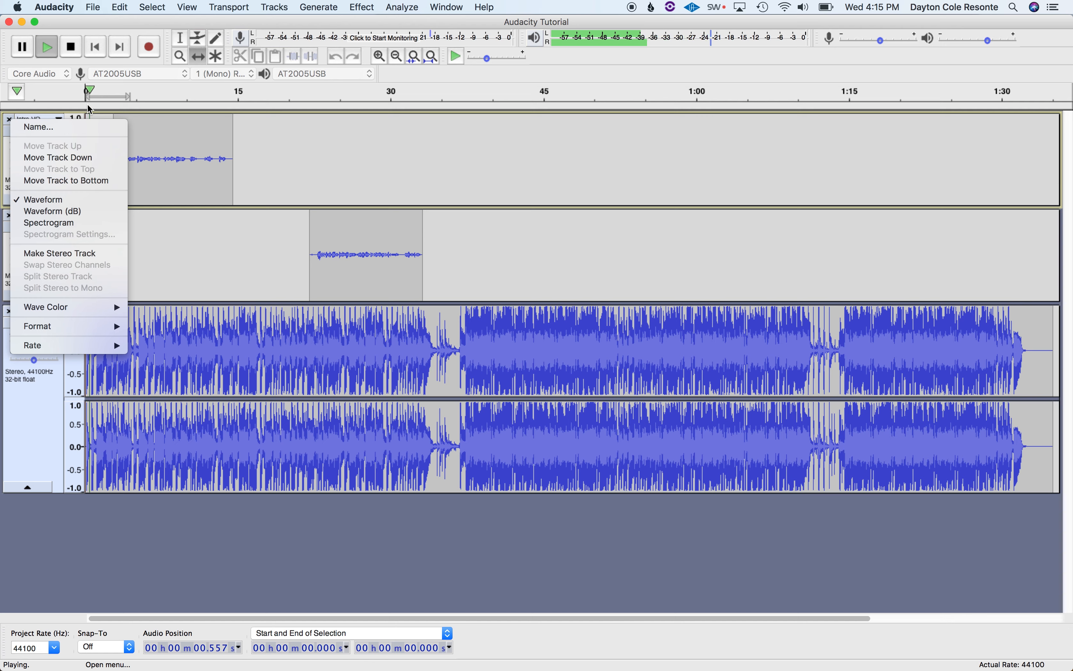
left_click(64, 95)
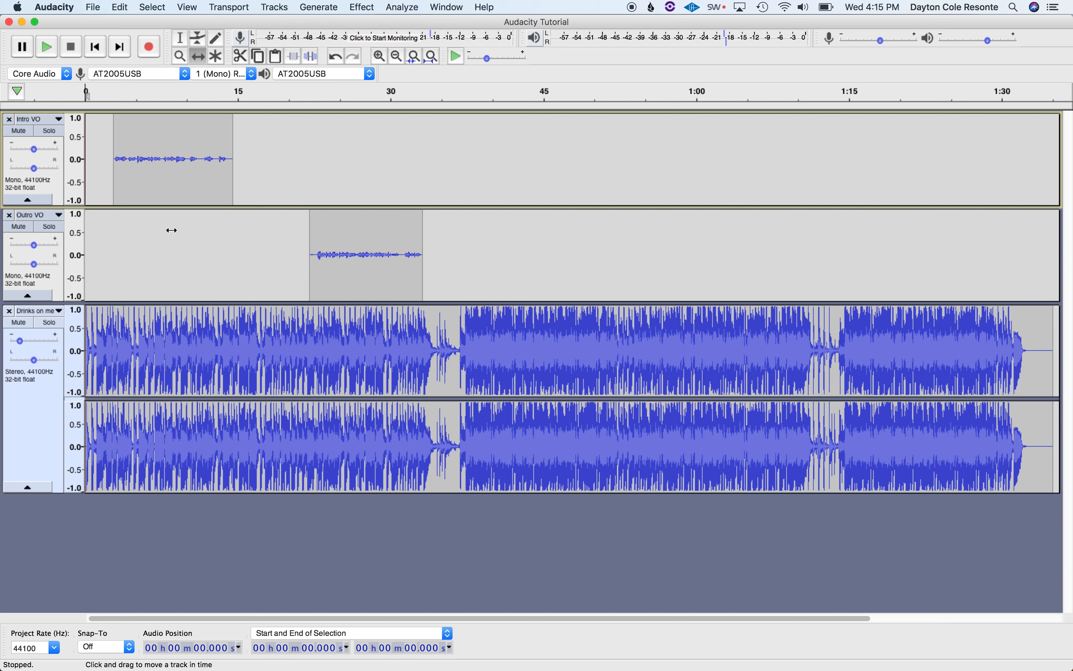
Move the Intro VO clip to start at about 5 s and place the playback cursor at the clip's start.
left_click_drag(183, 204, 205, 202)
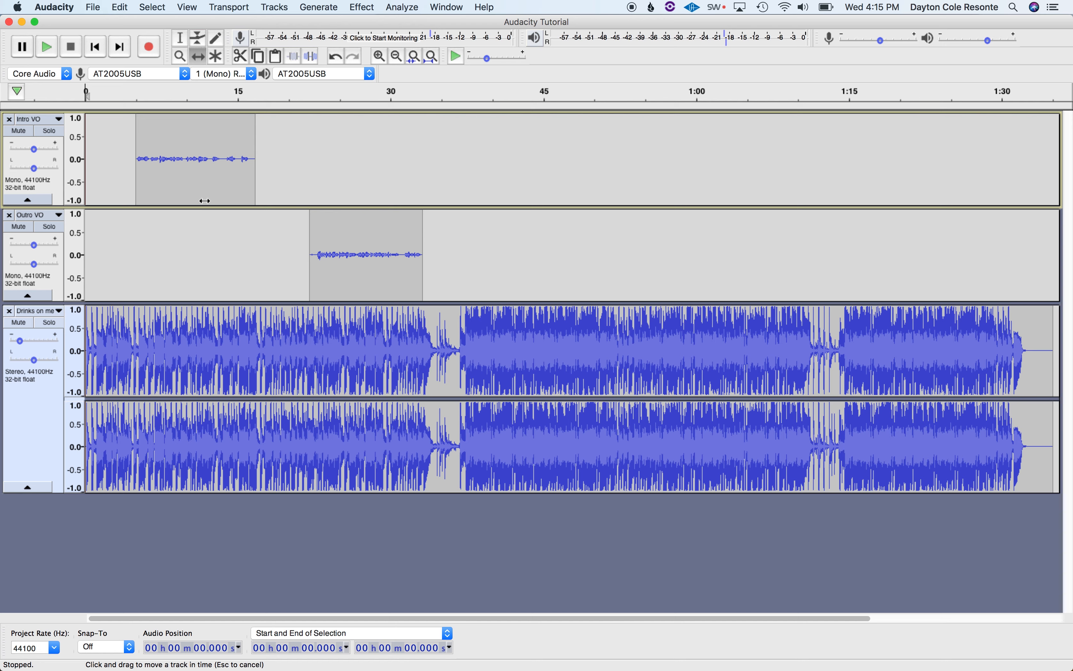
left_click(127, 238)
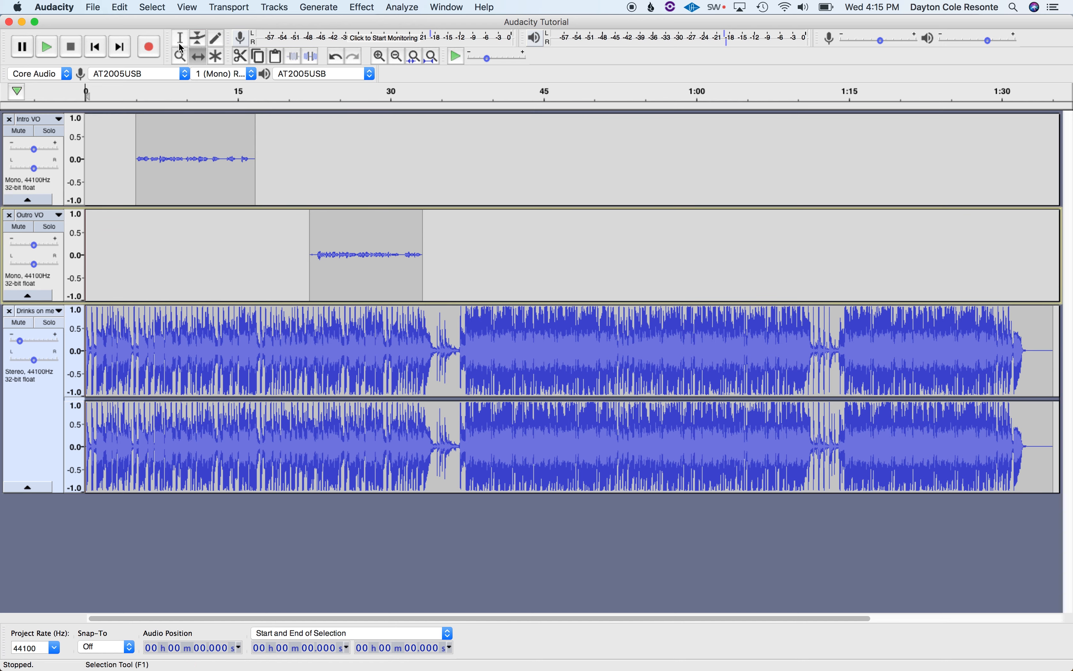
left_click(102, 241)
left_click(120, 237)
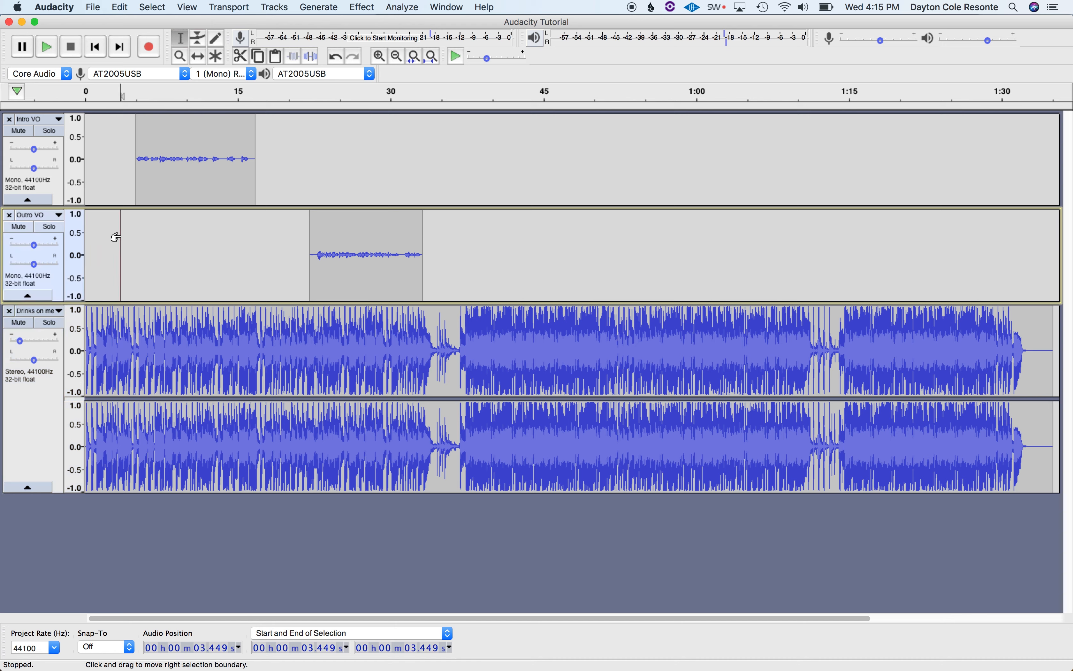
left_click(137, 241)
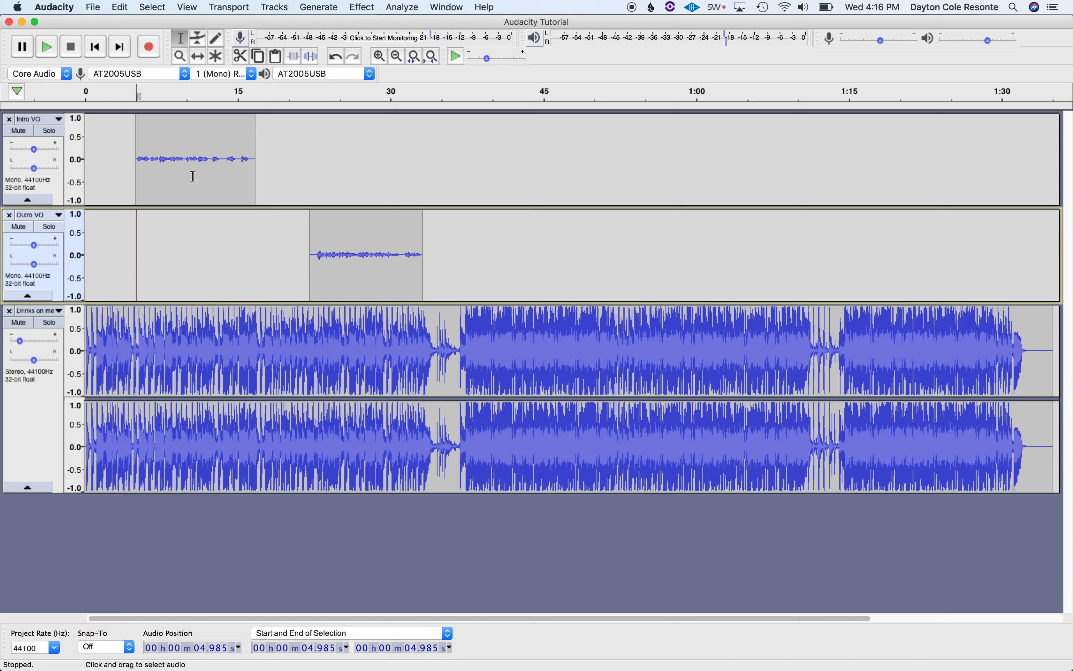
Move the Outro VO clip slightly earlier so that it starts at about 21.7 s.
left_click_drag(256, 224, 291, 228)
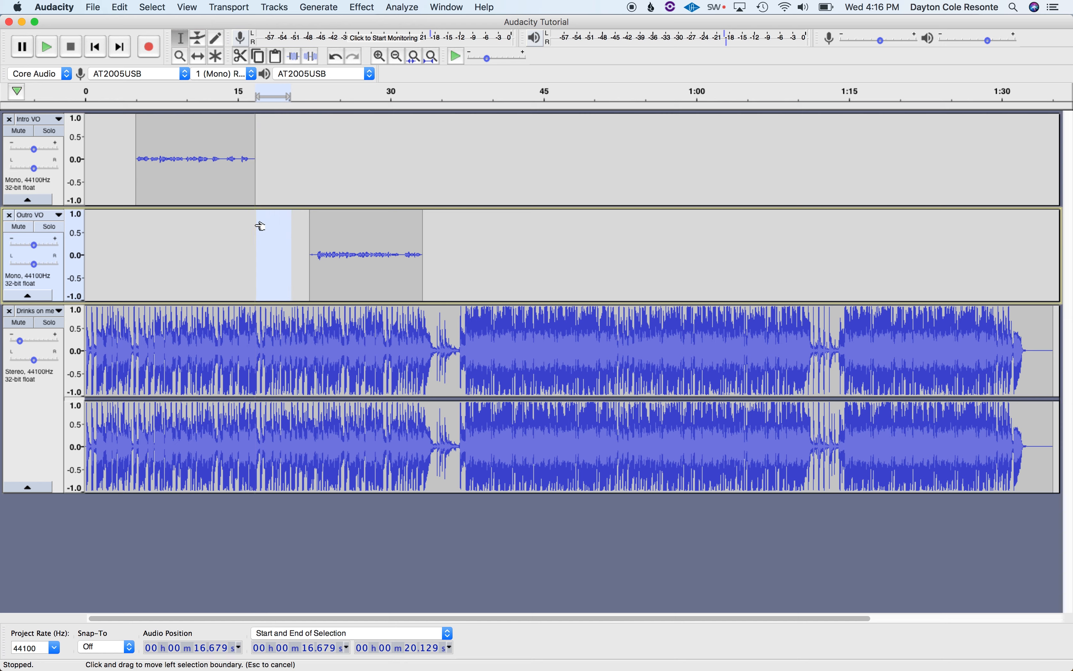
left_click_drag(357, 278, 365, 278)
left_click(198, 56)
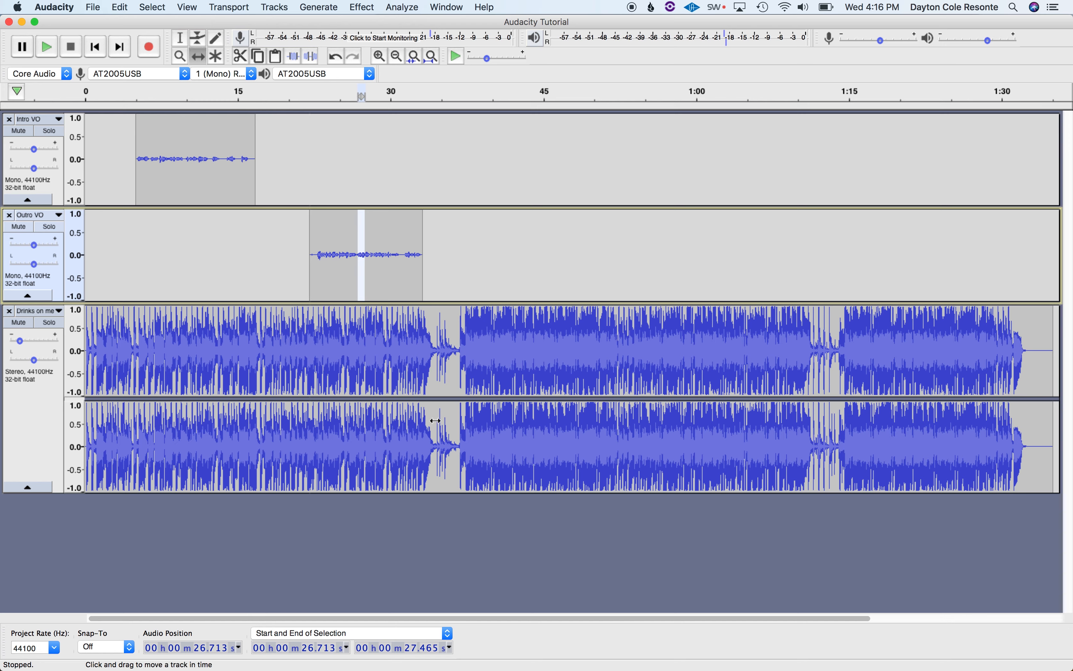
mouse_move(372, 285)
left_mouse_down()
mouse_move(358, 284)
mouse_move(367, 284)
left_mouse_up()
Delete the "Drinks on me" music from about 36.6 s to the end of the track.
left_click(180, 38)
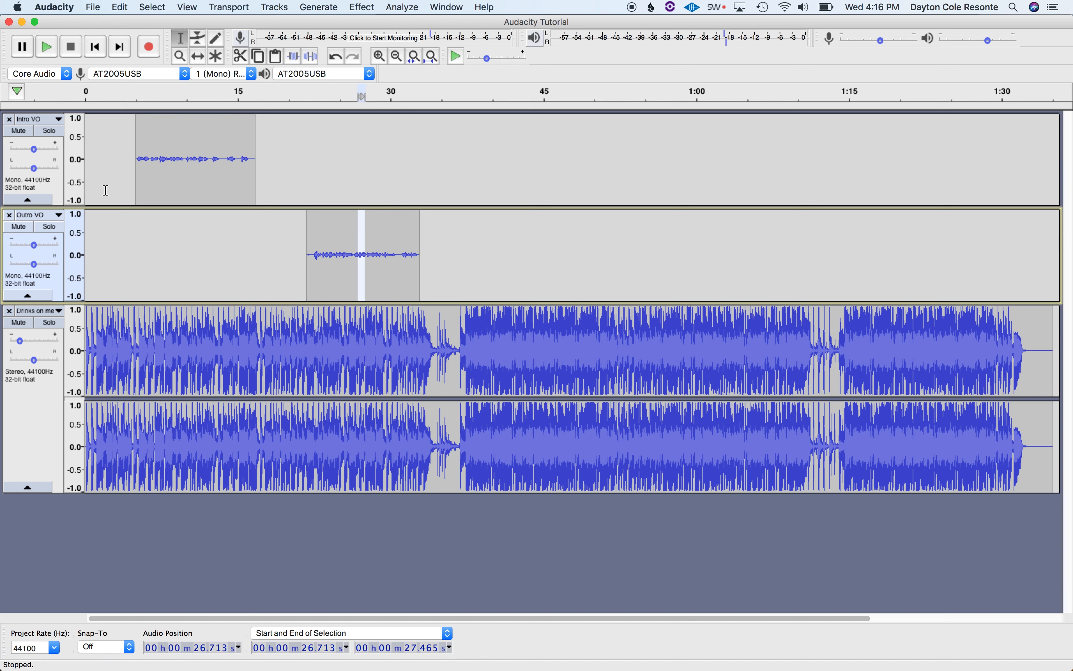
left_click(111, 239)
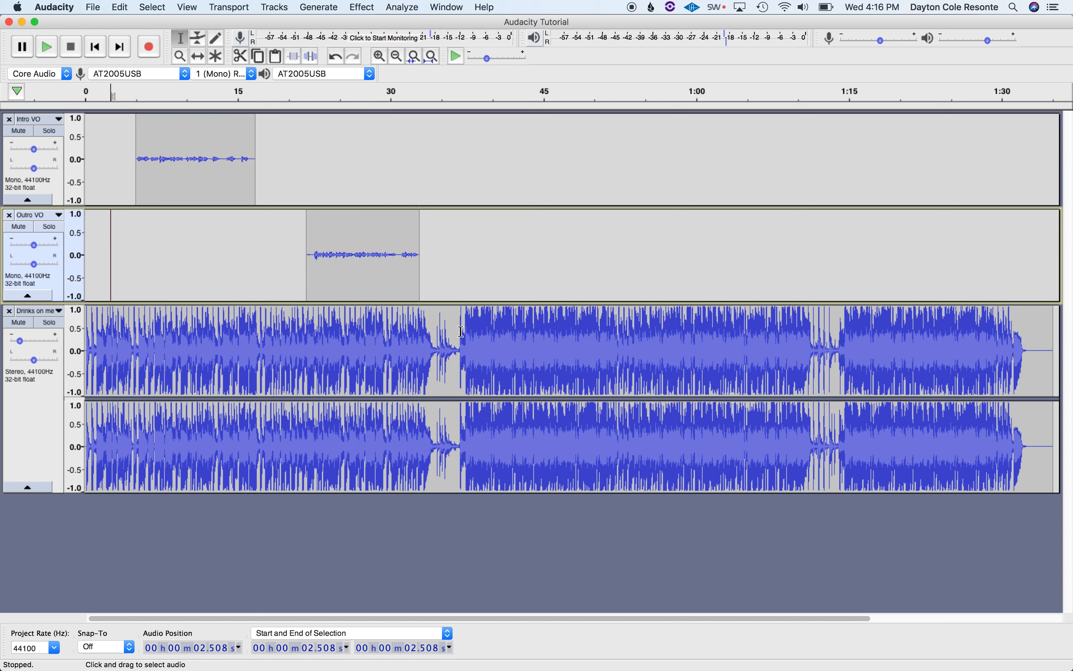
left_click_drag(459, 335, 1069, 347)
key("Delete")
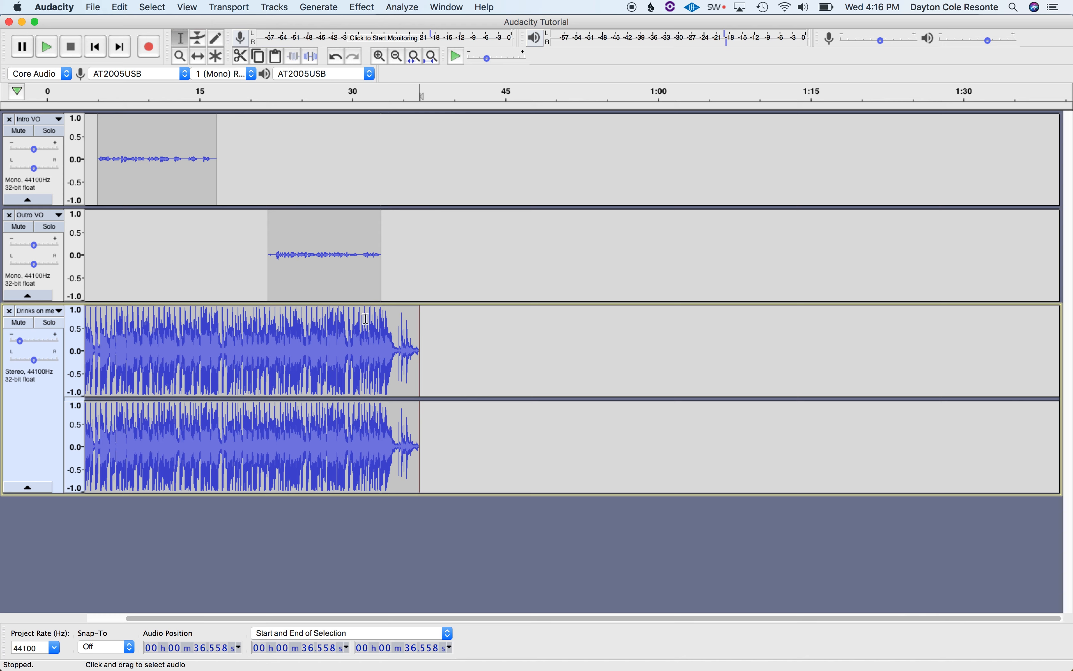
Apply a Fade Out to the end of the music, from about 31.2 s to just past its end at 37.7 s.
left_click_drag(382, 326, 432, 331)
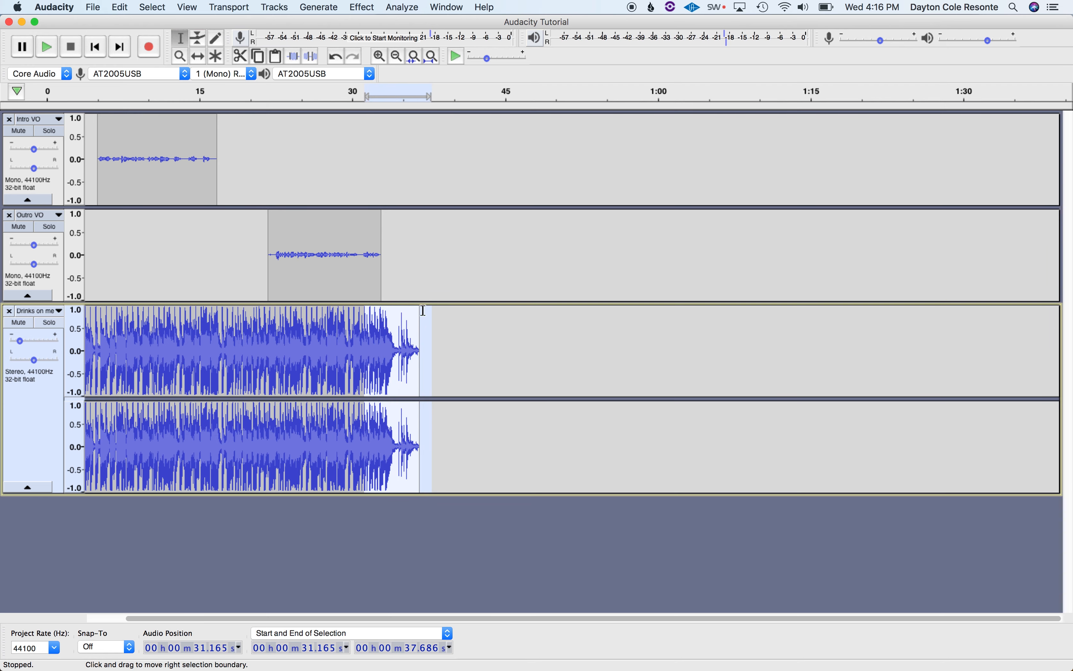
left_click(325, 6)
mouse_move(363, 7)
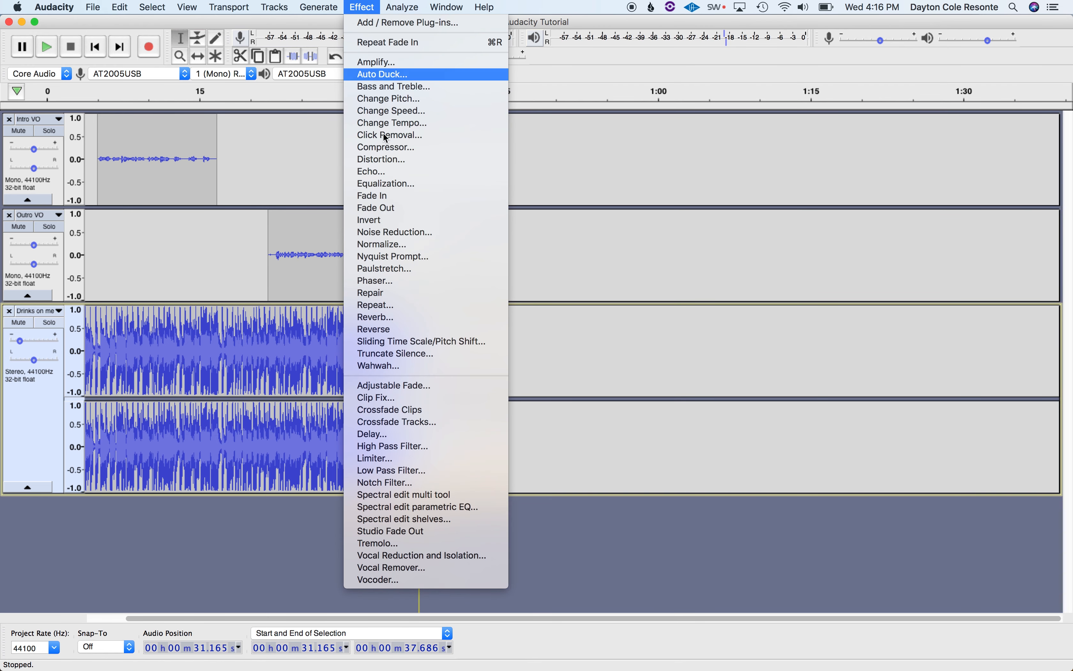
left_click(426, 208)
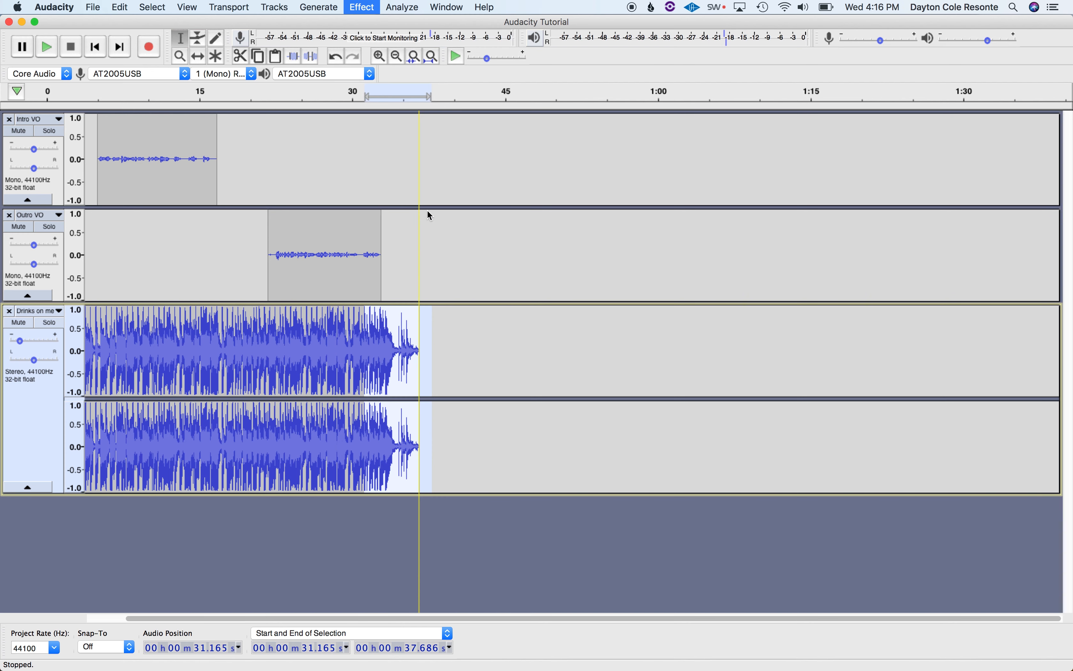
left_click(319, 322)
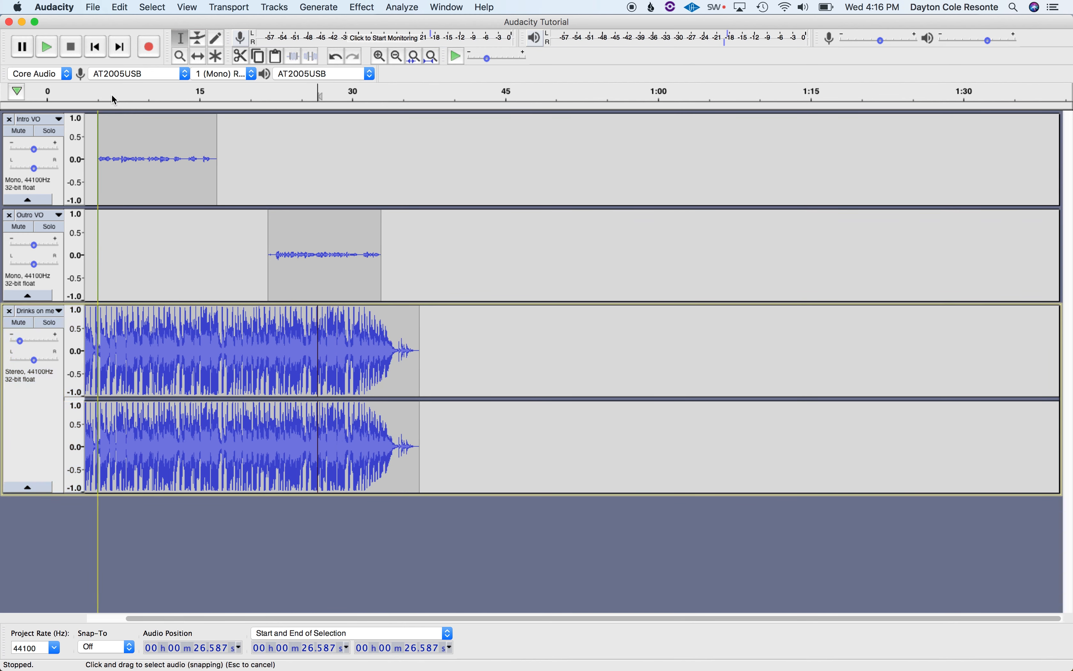
Play the mix from the beginning to check the music against the Intro VO, and stop playback.
left_click(87, 50)
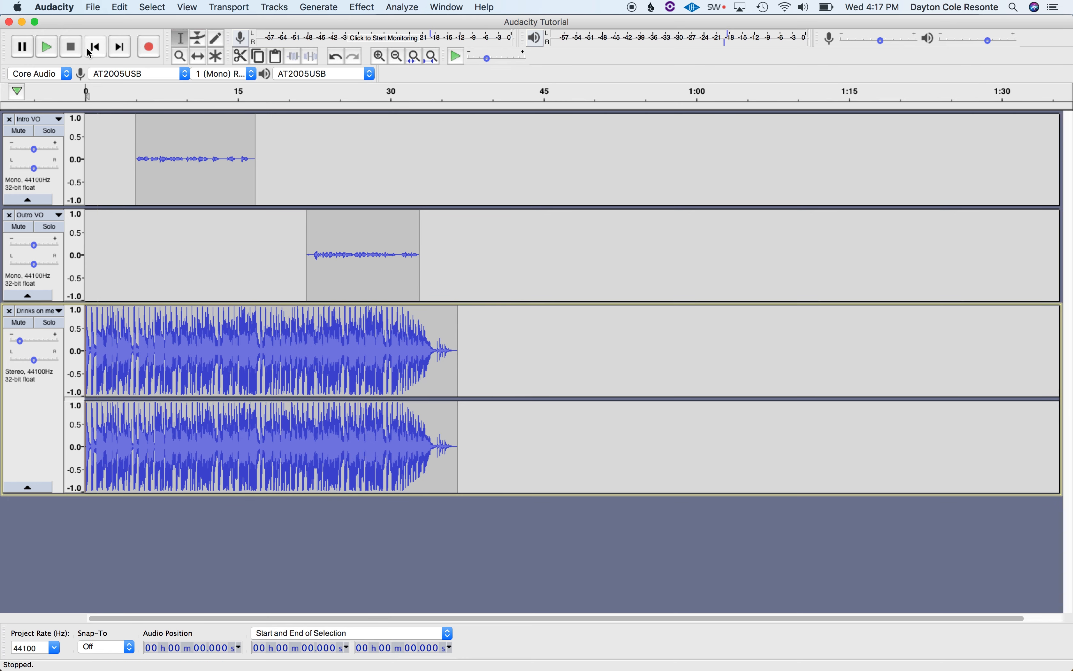
key("space")
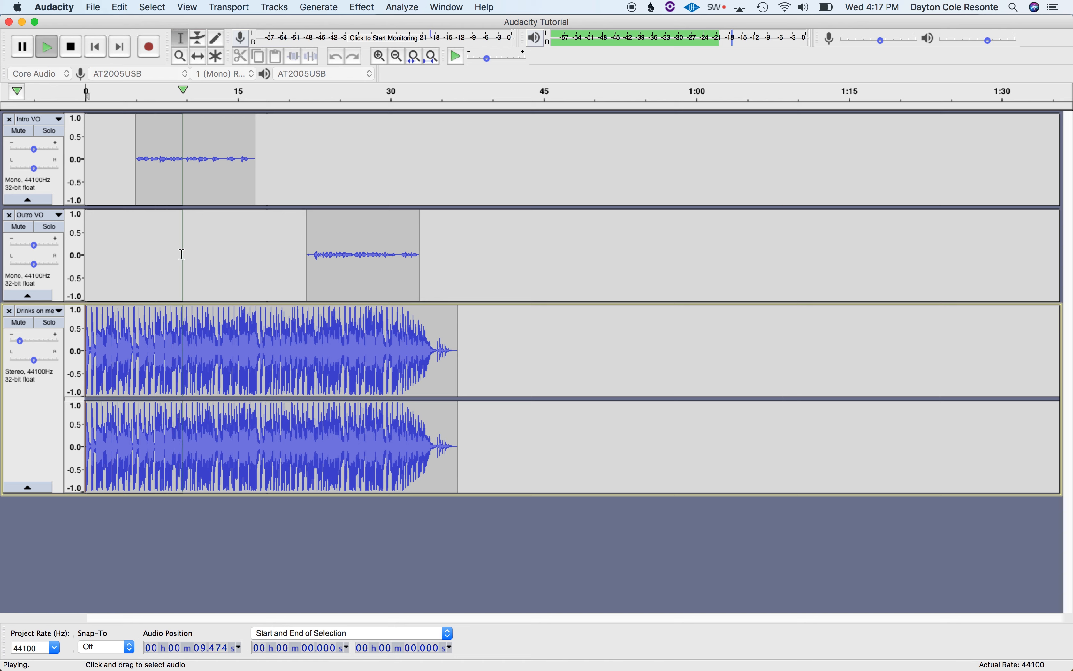
key("space")
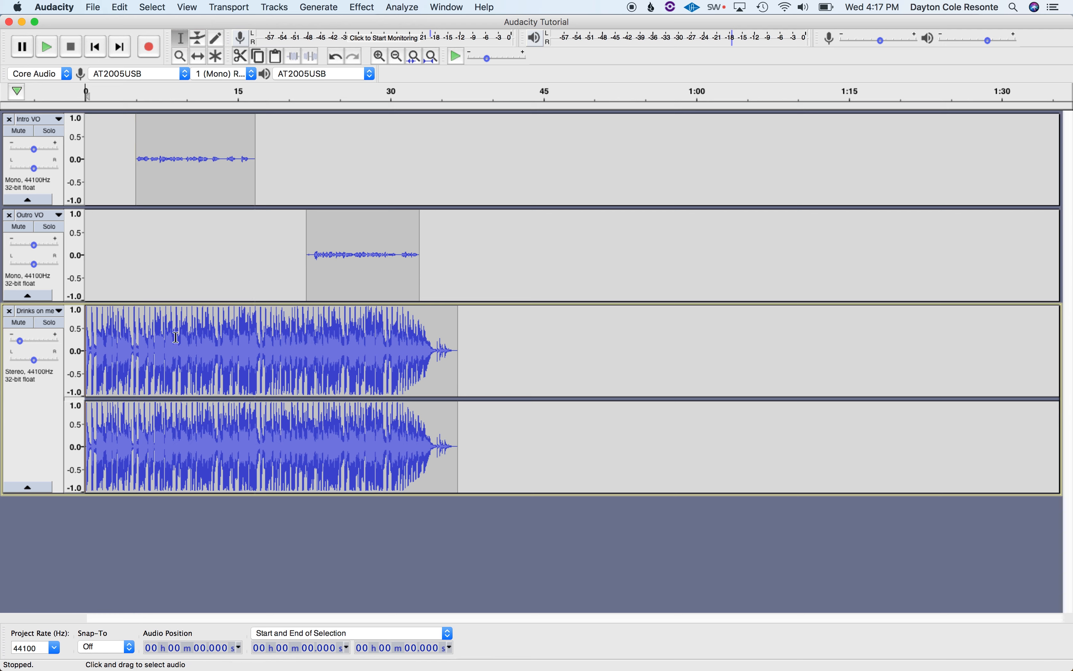
Try lowering the whole music clip evenly with the Envelope tool, and undo that change.
left_click(199, 40)
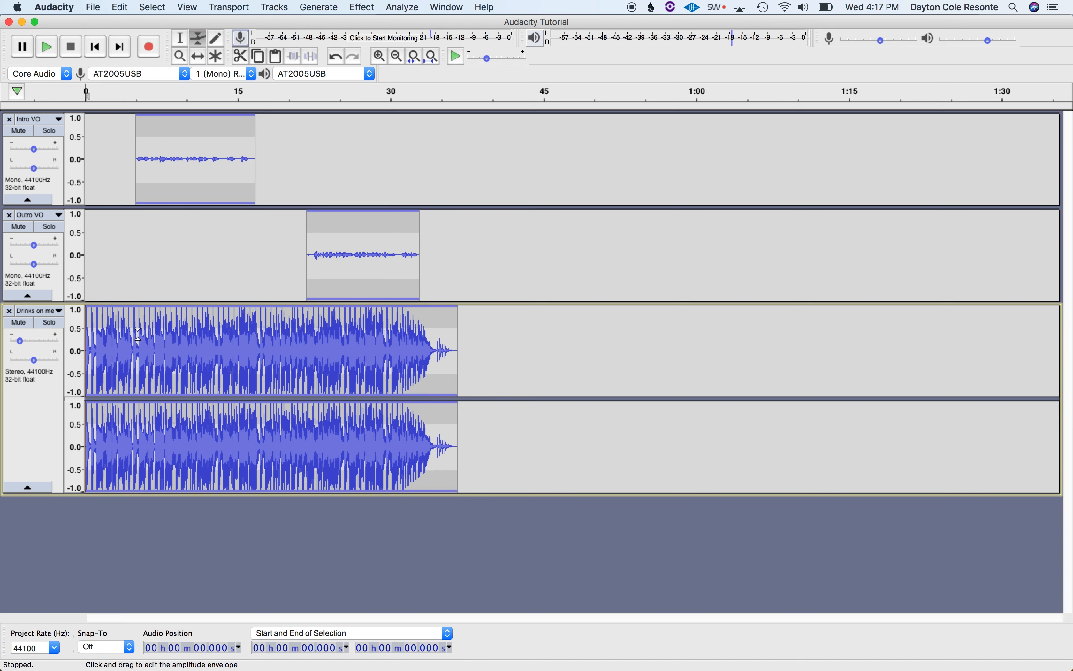
left_click_drag(138, 336, 172, 346)
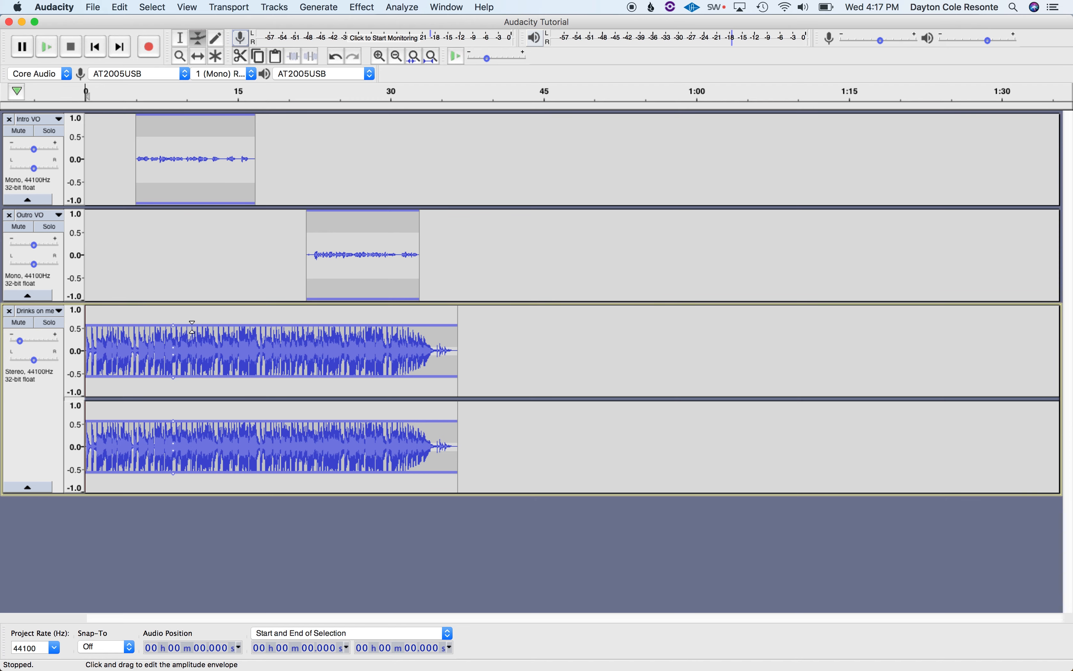
key("super+z")
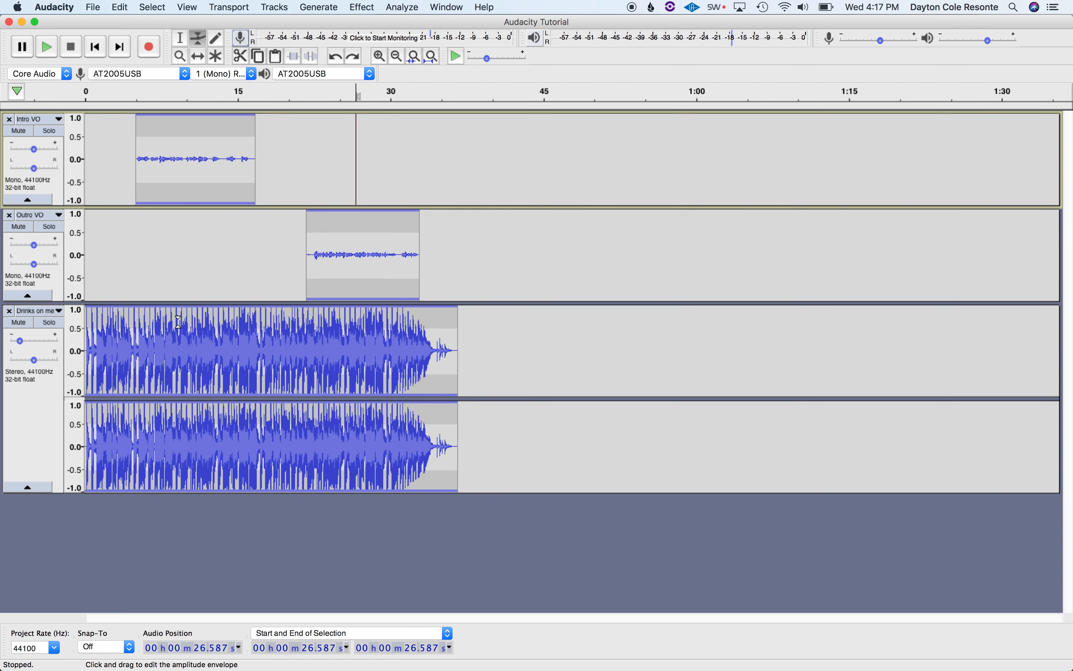
Use envelope points on the music to dip its volume from about 5.5 s, lowering it at about 7 s and 17 s under the Intro VO.
left_click(143, 308)
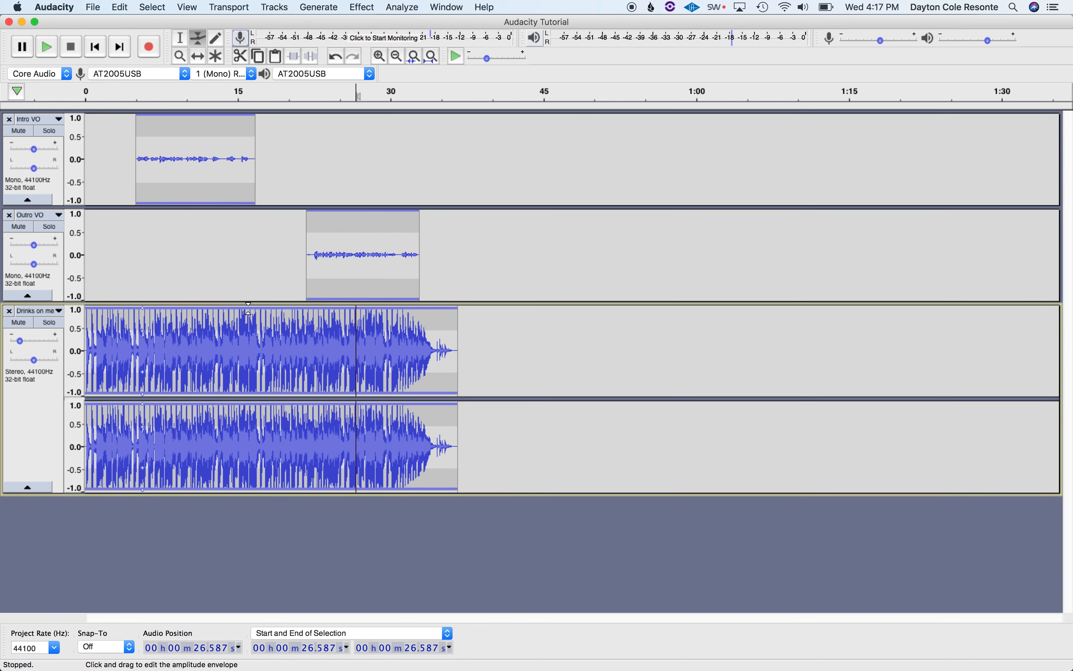
left_click(256, 308)
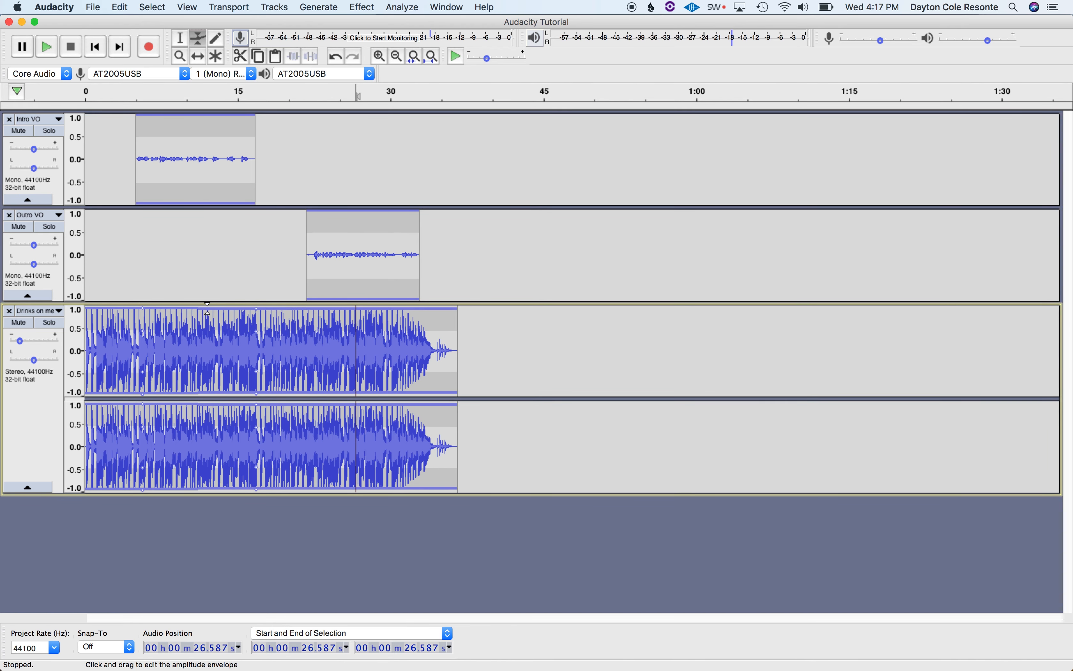
left_click(206, 309)
left_click_drag(206, 309, 159, 321)
left_click_drag(256, 309, 260, 322)
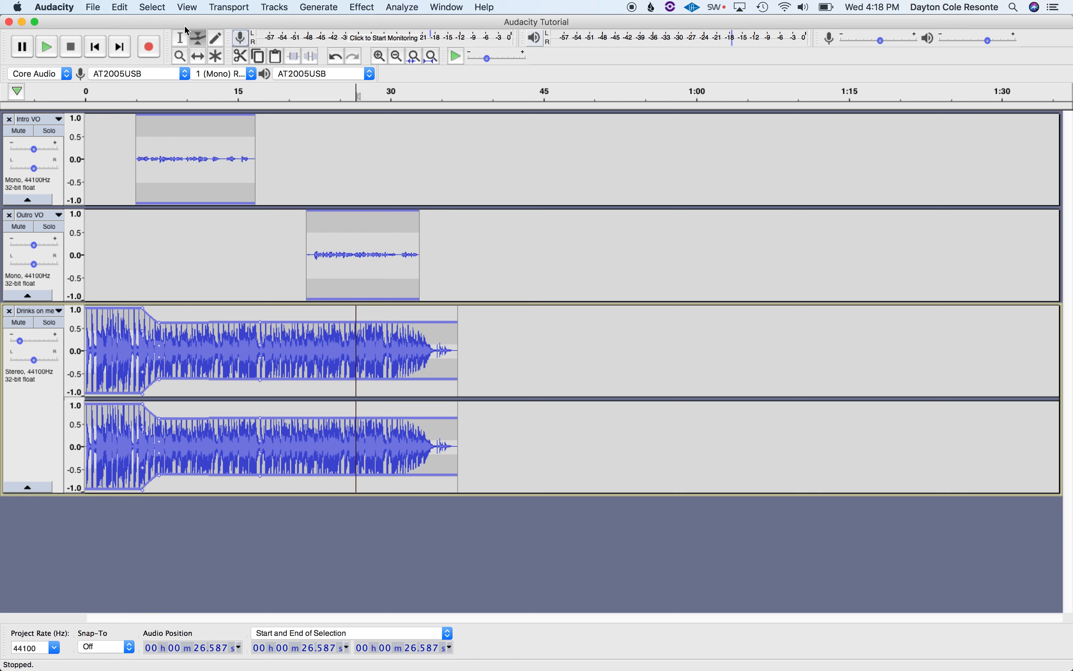
Play the mix from about 3.3 s to hear the music's volume drop under the Intro VO, and stop playback.
left_click(178, 37)
left_click(108, 133)
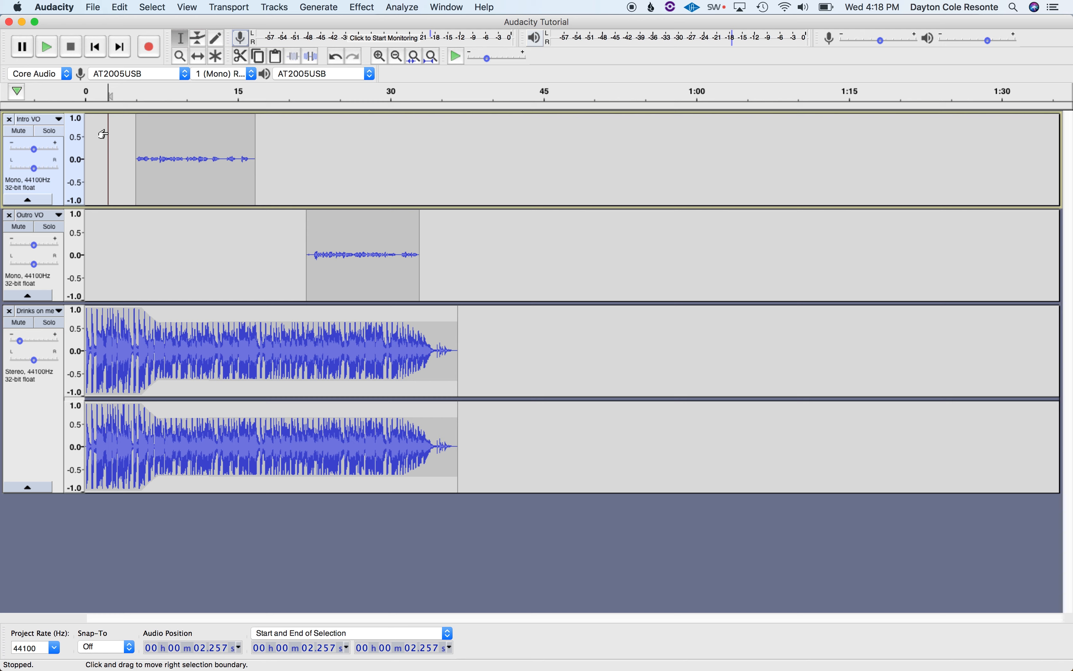
left_click(120, 138)
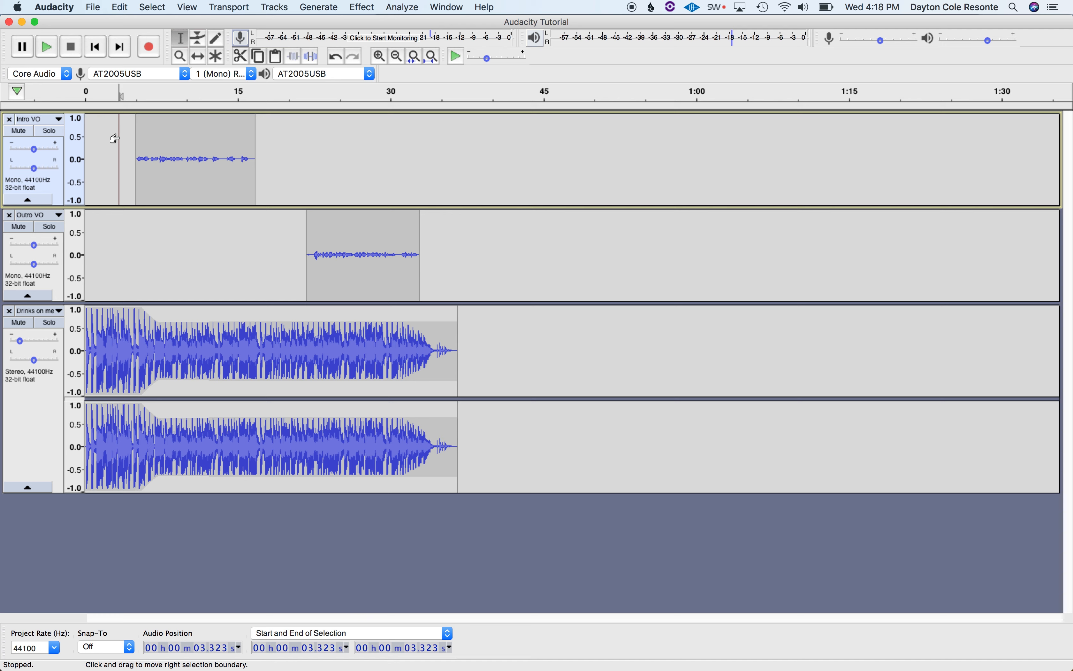
key("space")
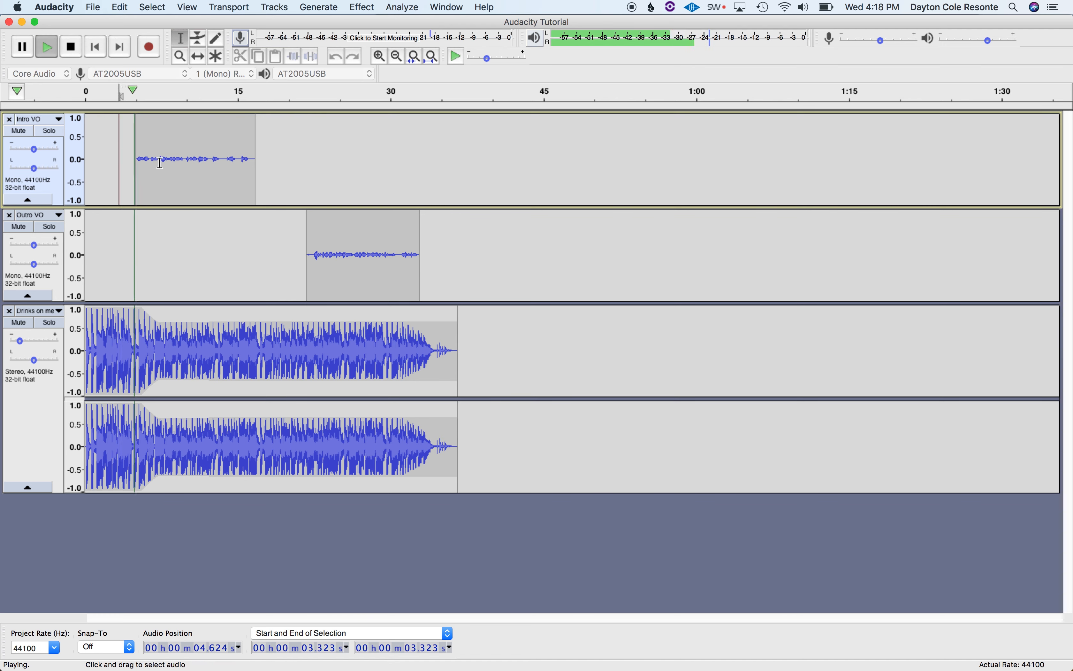
left_click(200, 53)
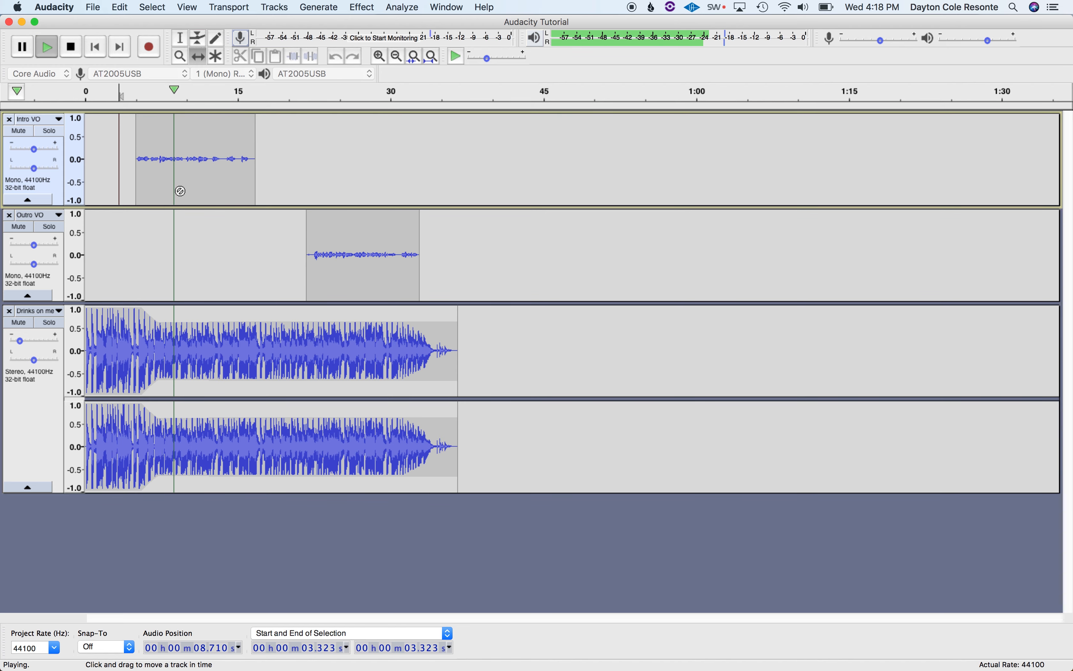
key("space")
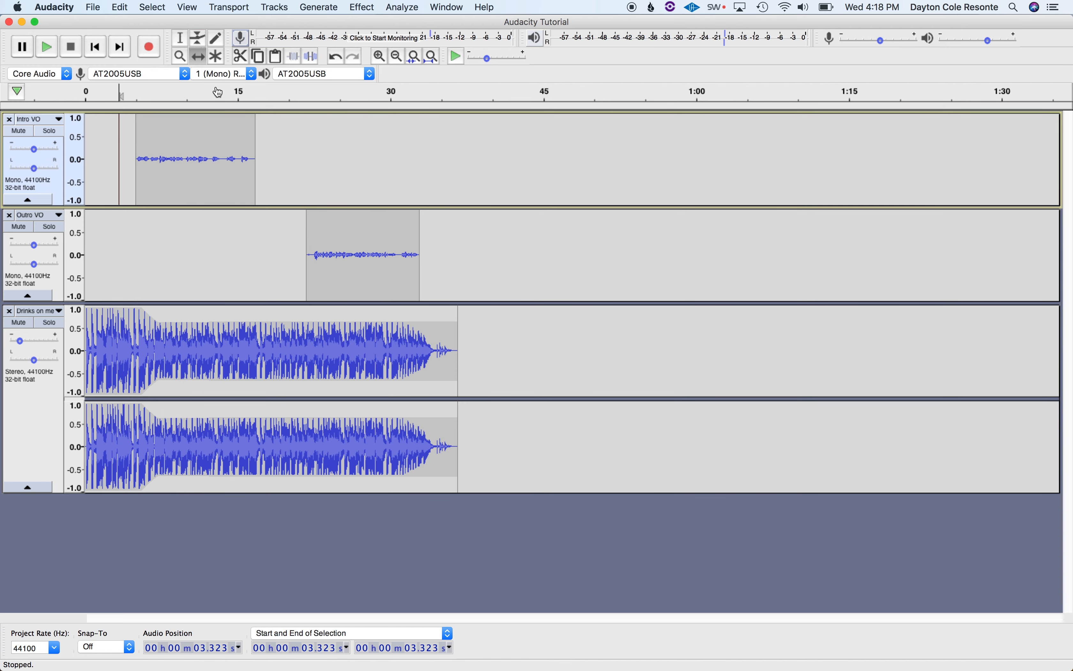
Undo the last two envelope reductions on the music track and return to the Selection tool.
key("super+z")
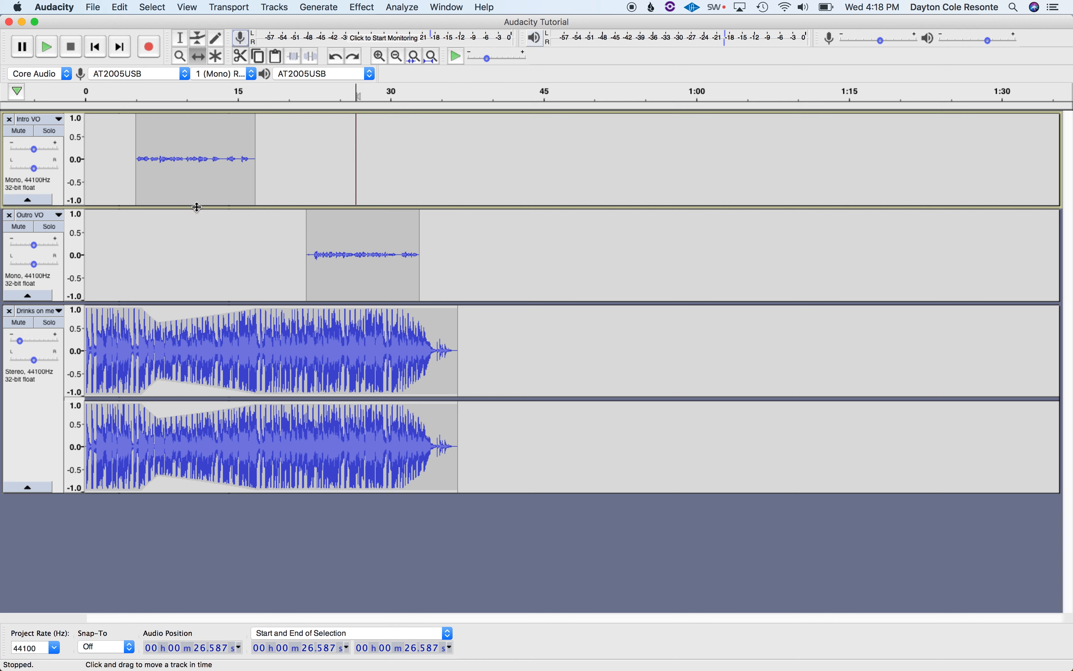
key("super+z")
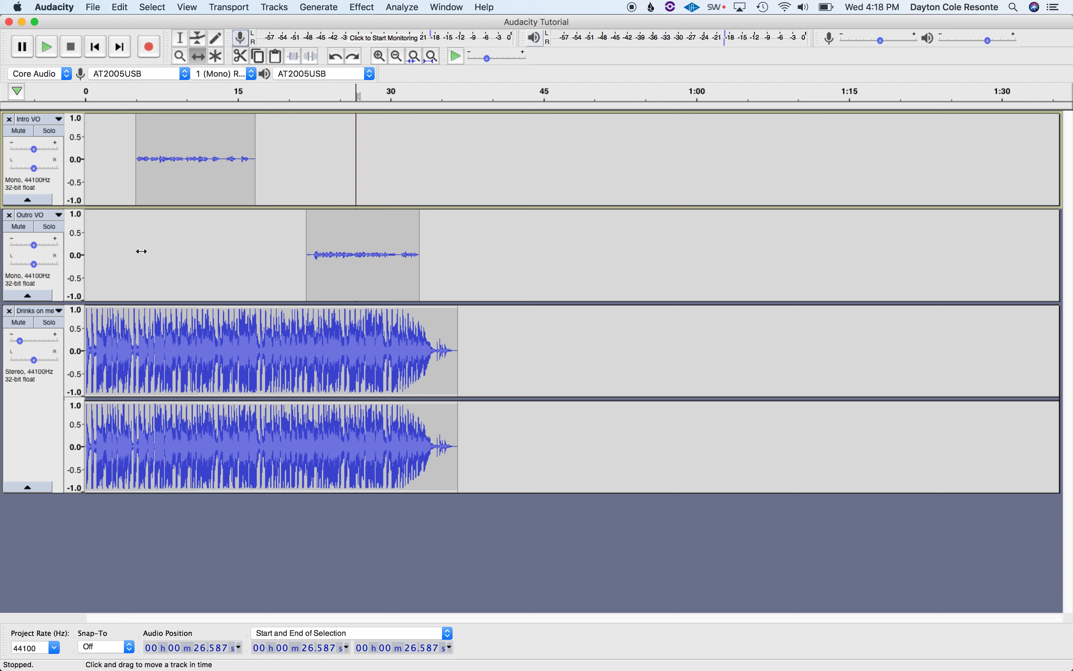
left_click(183, 40)
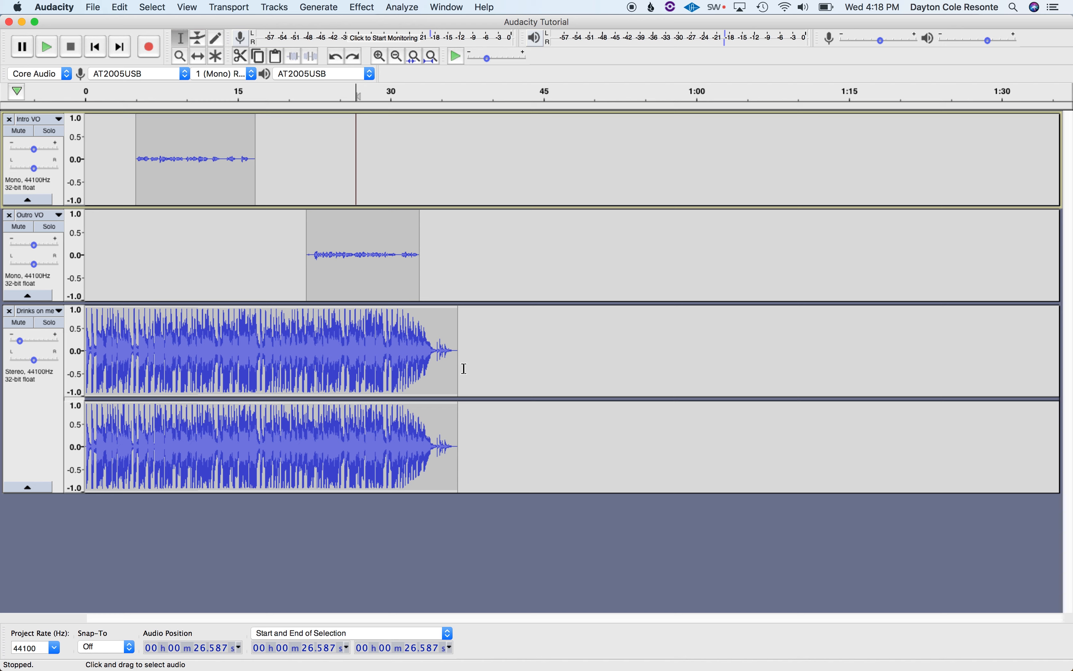
Select all audio across the Intro VO, Outro VO and music tracks and start exporting the mix as WAV.
left_click(266, 345)
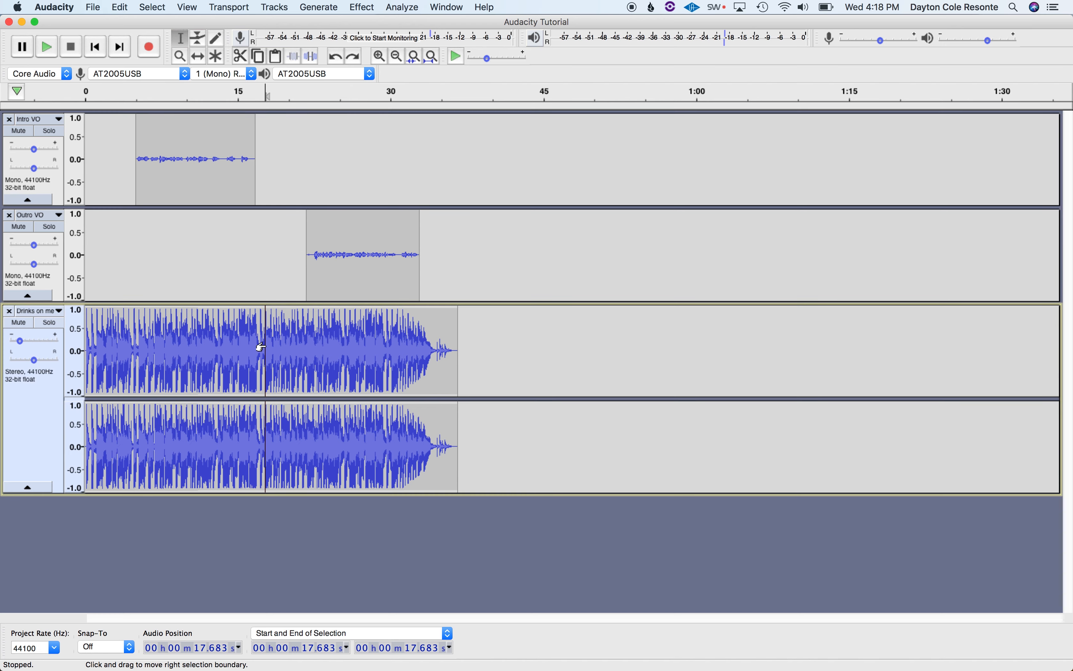
key("super+a")
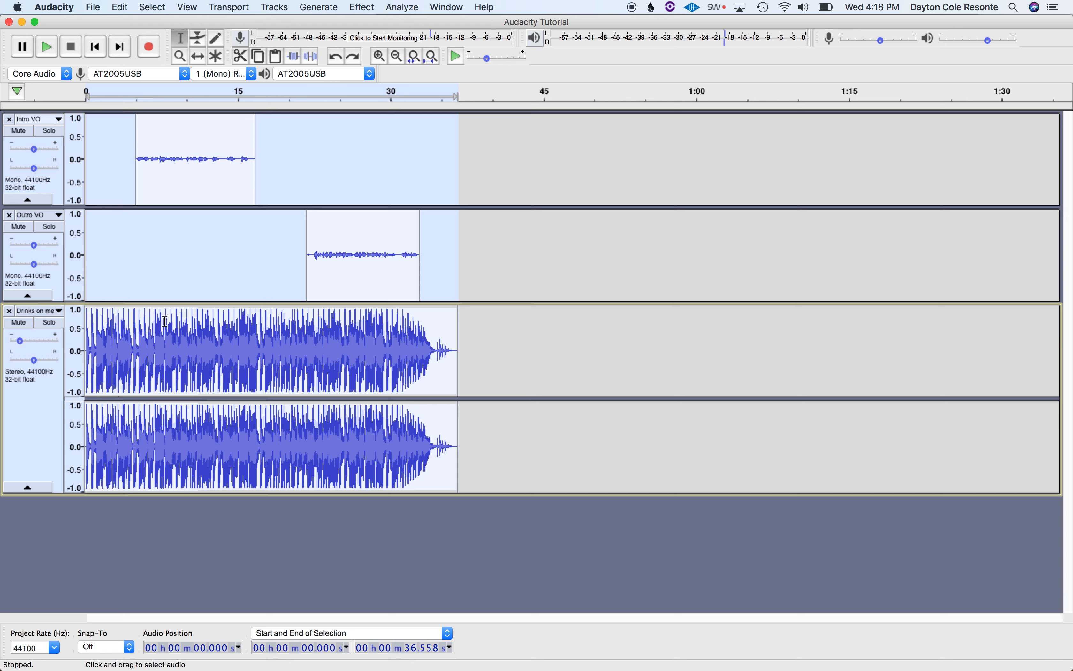
left_click(96, 9)
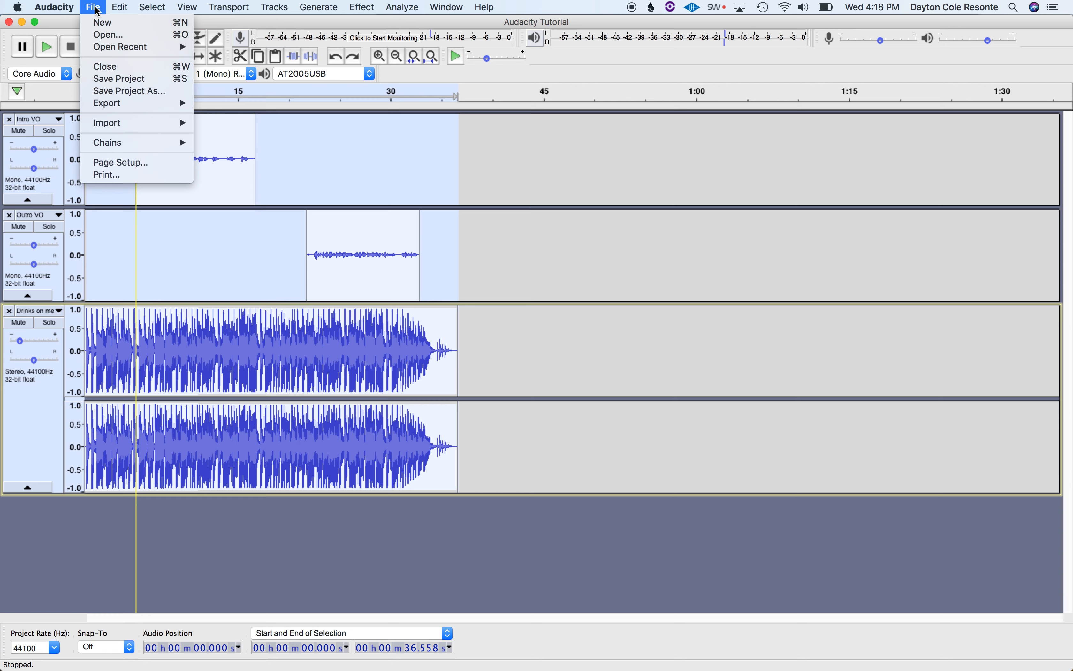
mouse_move(113, 7)
mouse_move(167, 4)
mouse_move(121, 105)
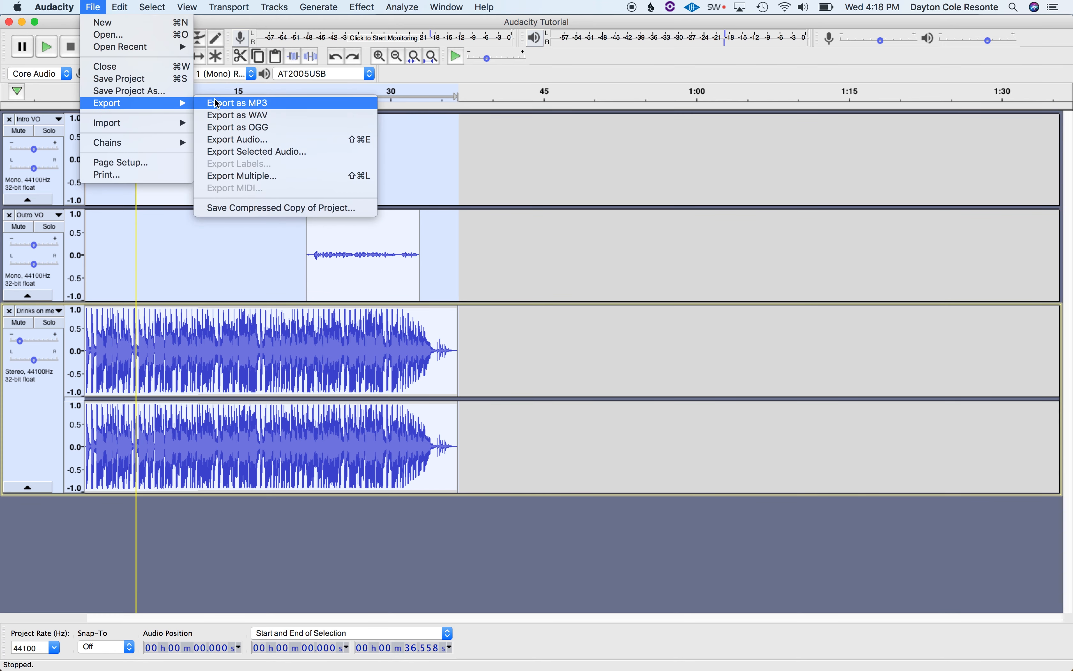
left_click(269, 115)
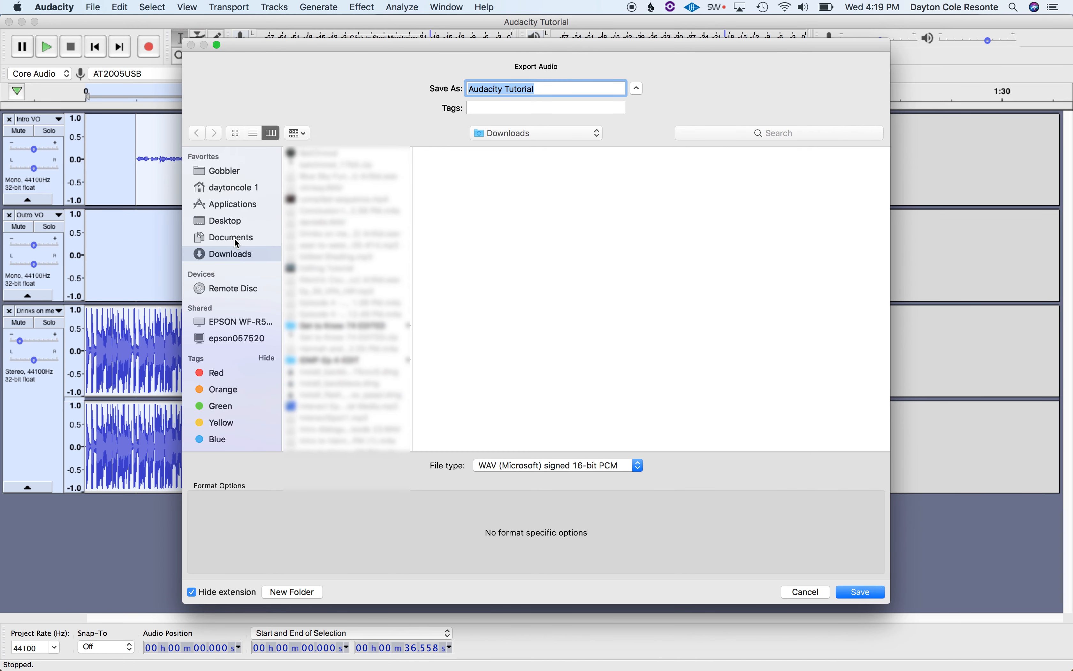
Save the export as Audacity Tutorial_Reference in the Desktop folder Audactiy tutorial and accept the mixdown to two stereo channels.
left_click(233, 221)
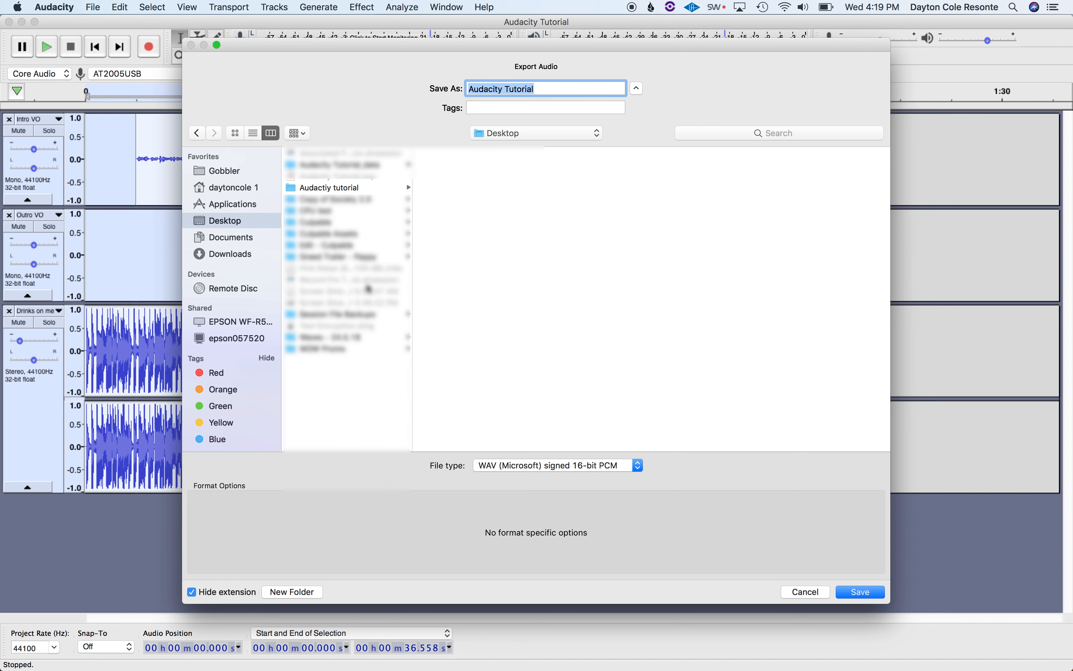
left_click(360, 192)
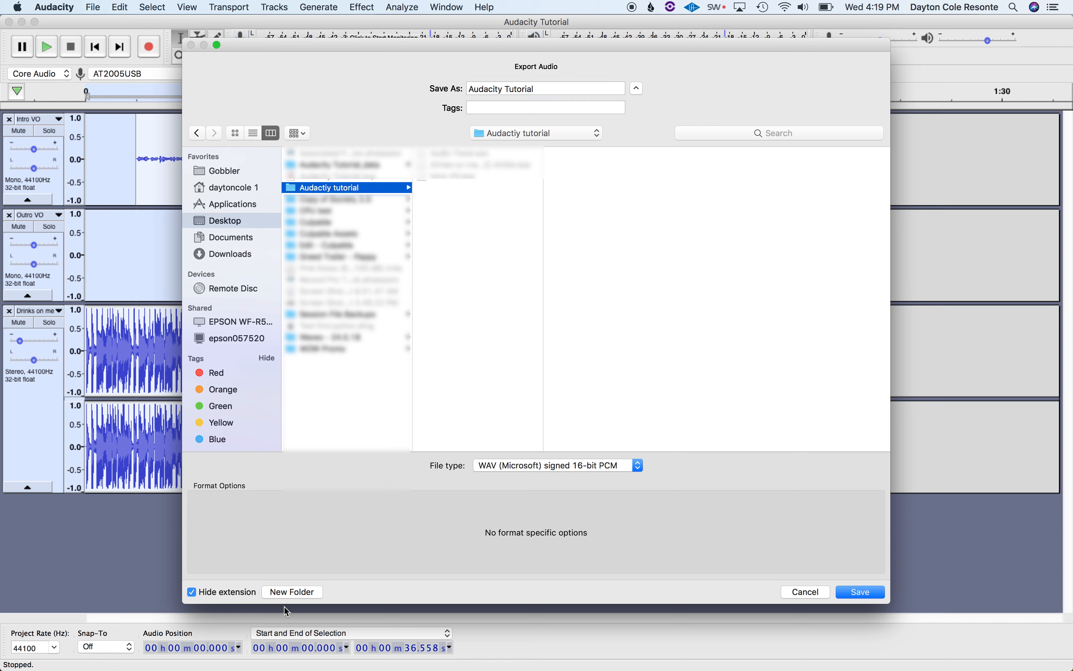
left_click(547, 89)
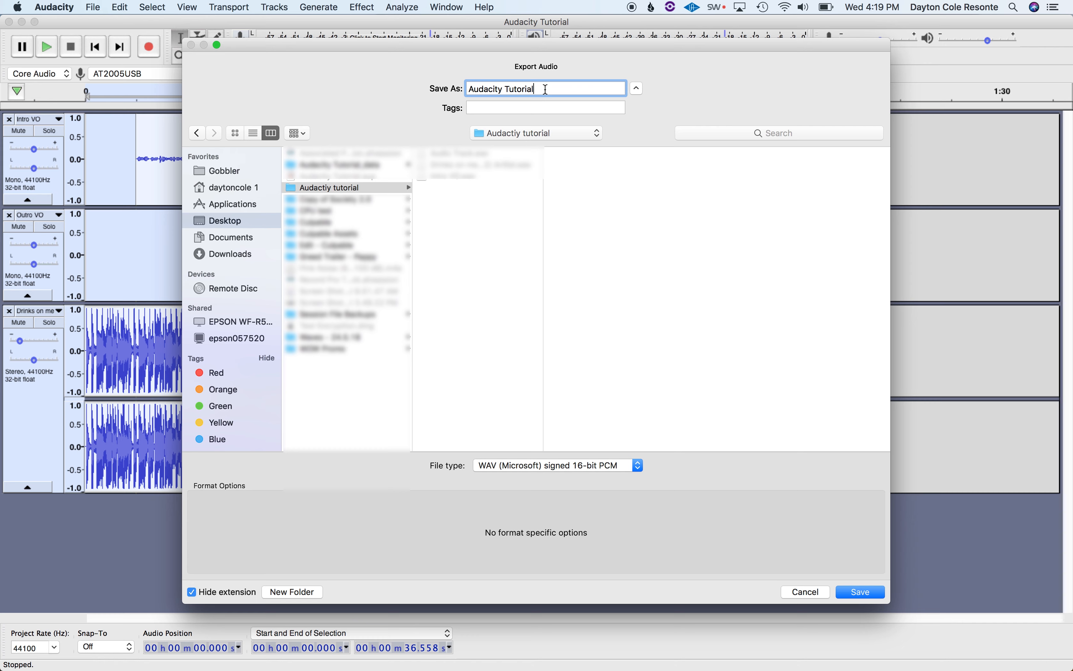
type("_Reference")
key("Return")
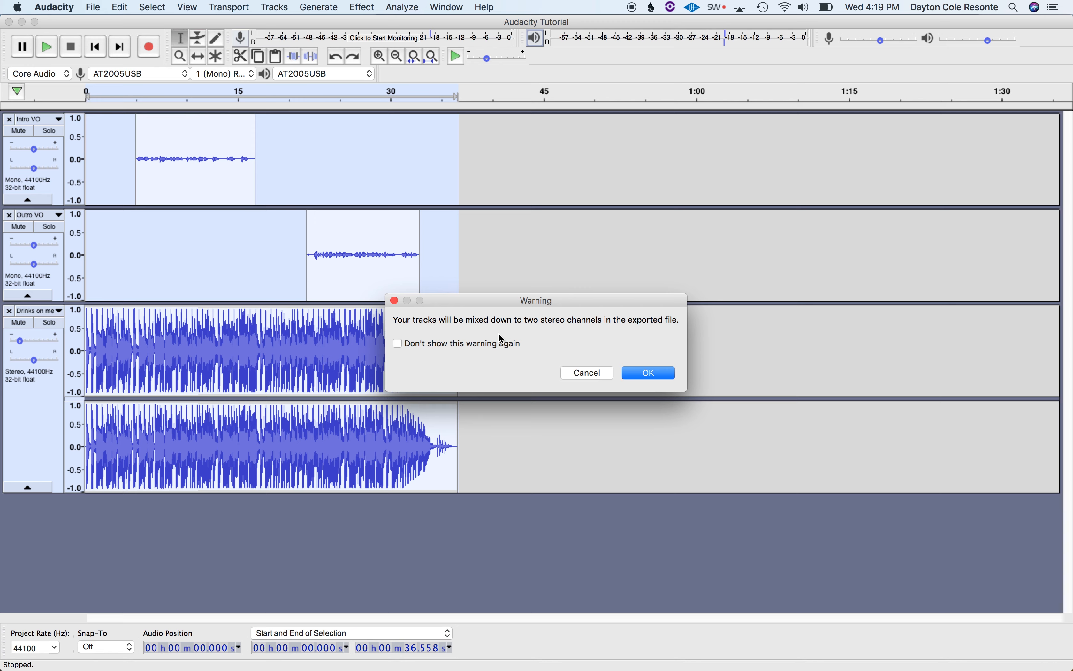
left_click(643, 370)
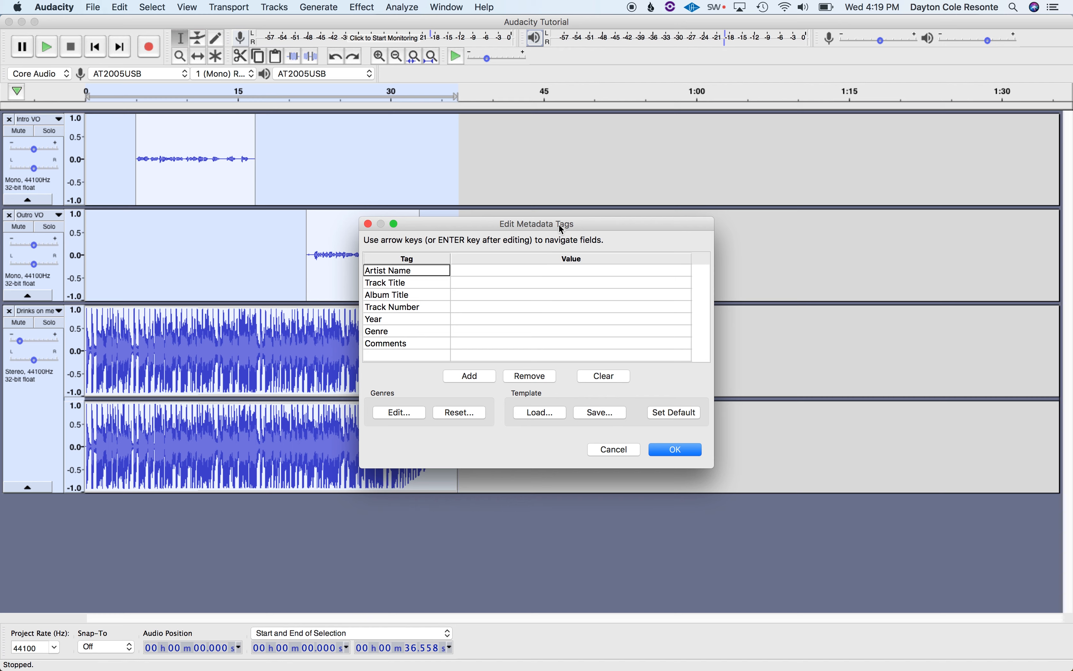
Enter the artist's name and the track title Audacity Tutorial in the metadata tags, and finish the export.
left_click(574, 269)
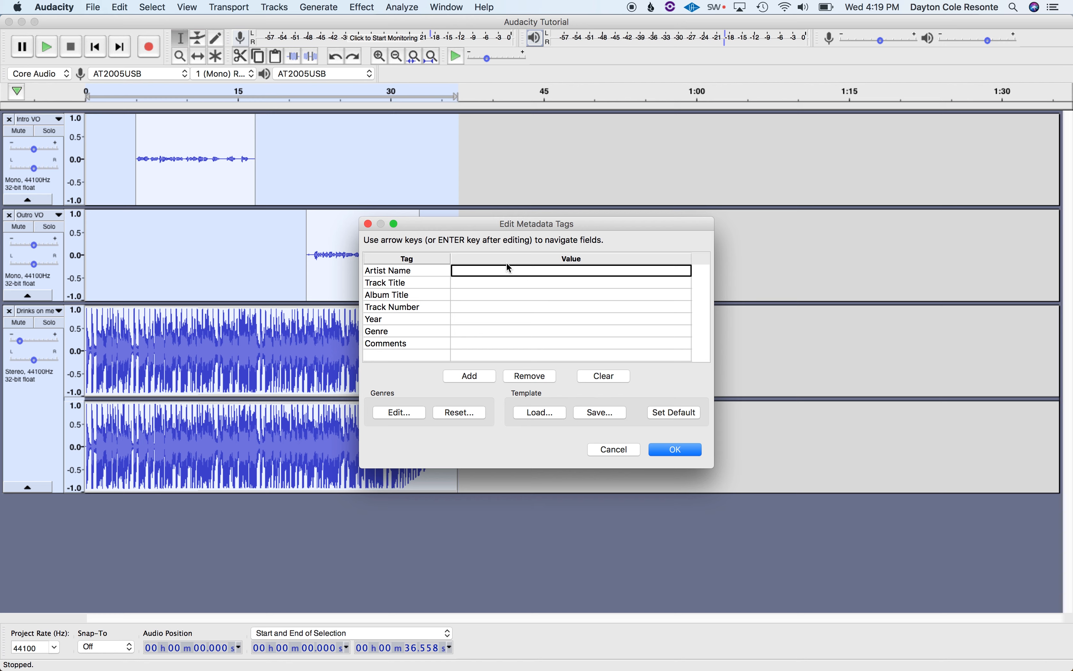
type("Da")
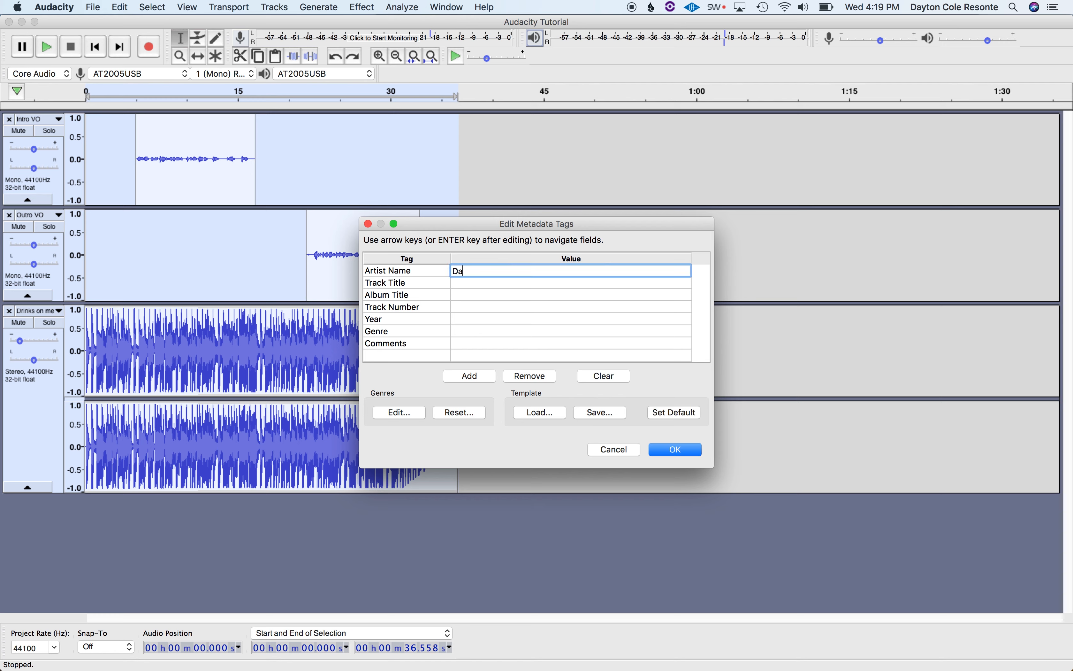
type("yton Cole")
left_click(502, 283)
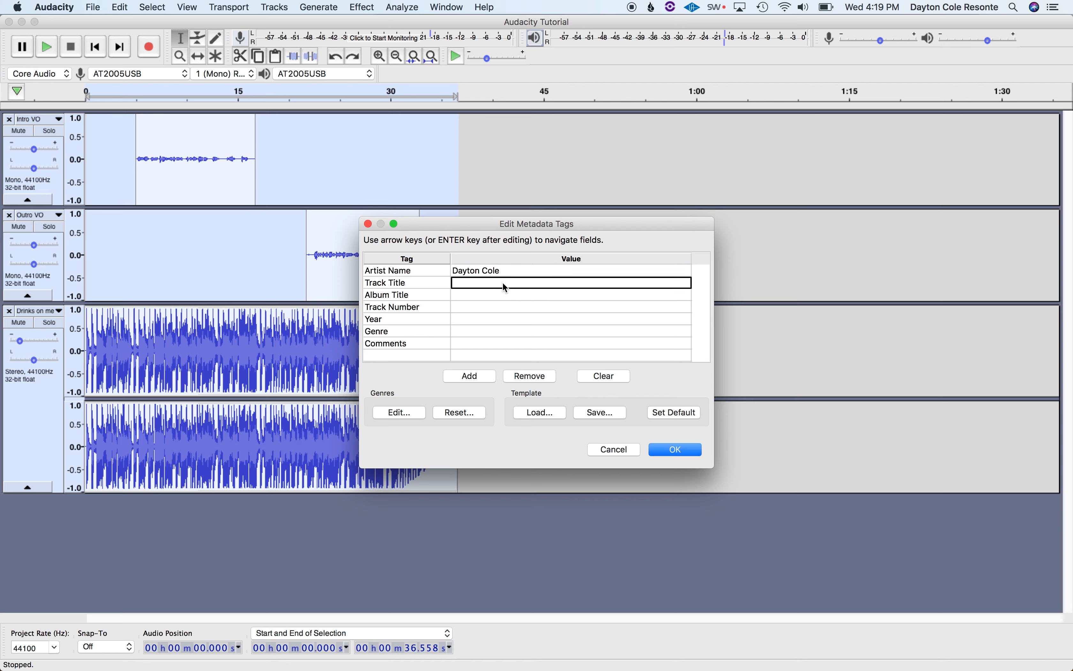
type("Audaci")
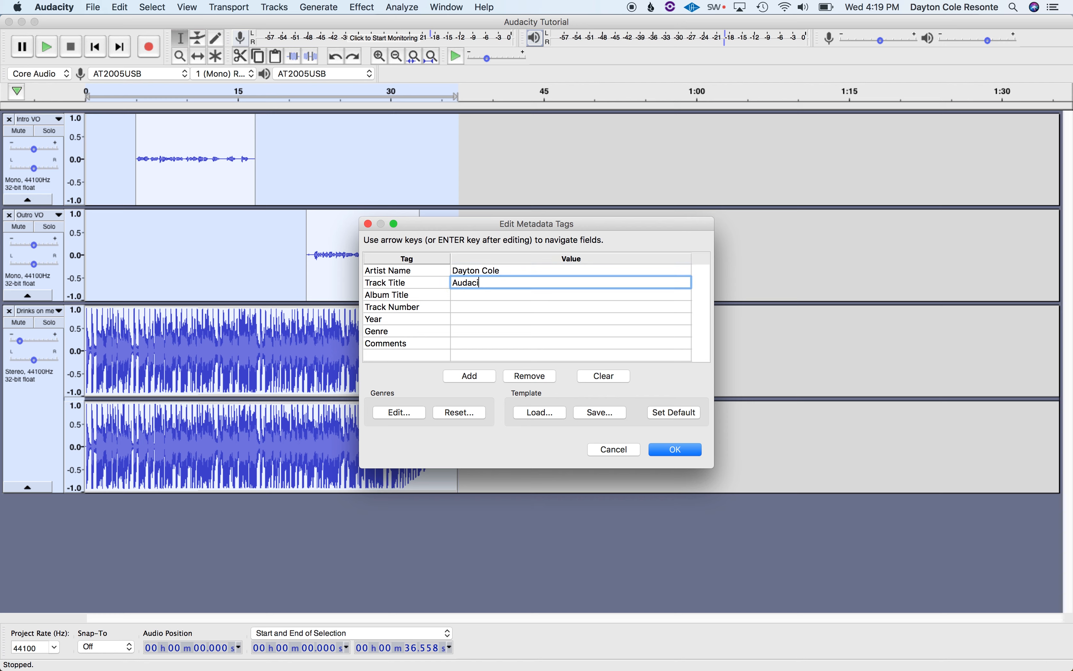
type("ty Tutorial")
left_click(542, 296)
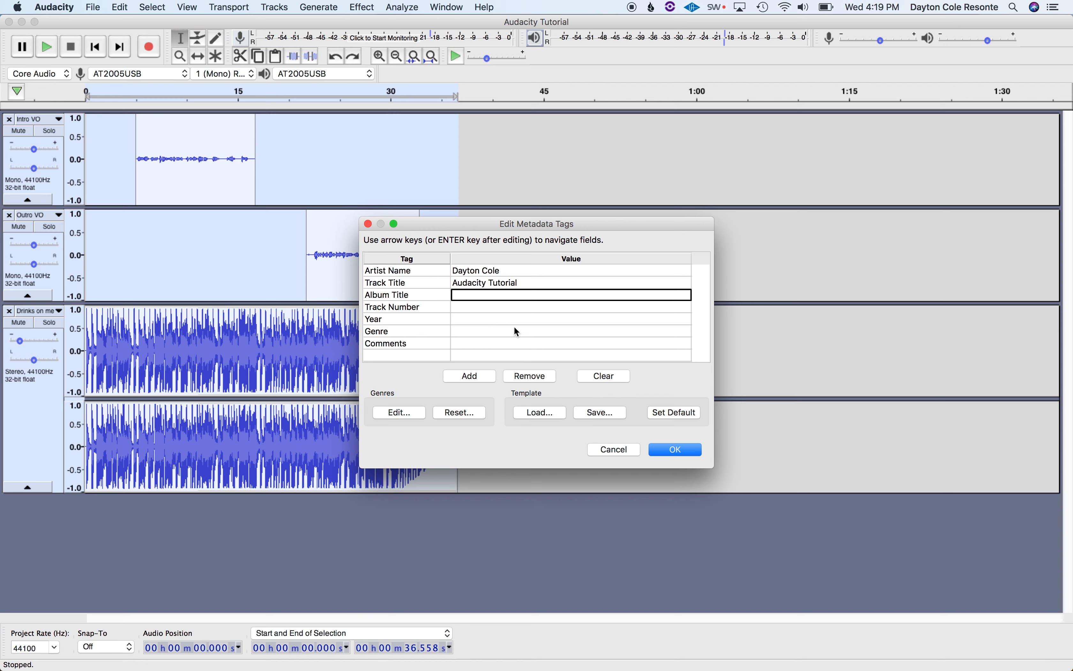
left_click(683, 451)
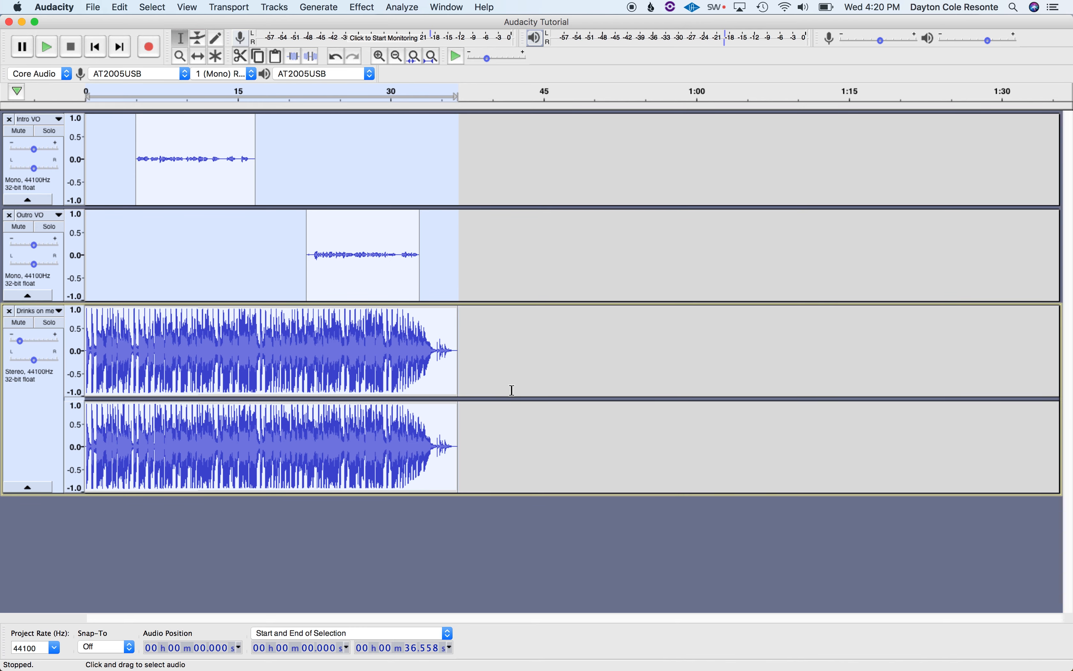
Switch to Finder, preview Audacity Tutorial_Reference.wav in the Desktop's Audactiy tutorial folder, and return to Audacity.
mouse_move(200, 669)
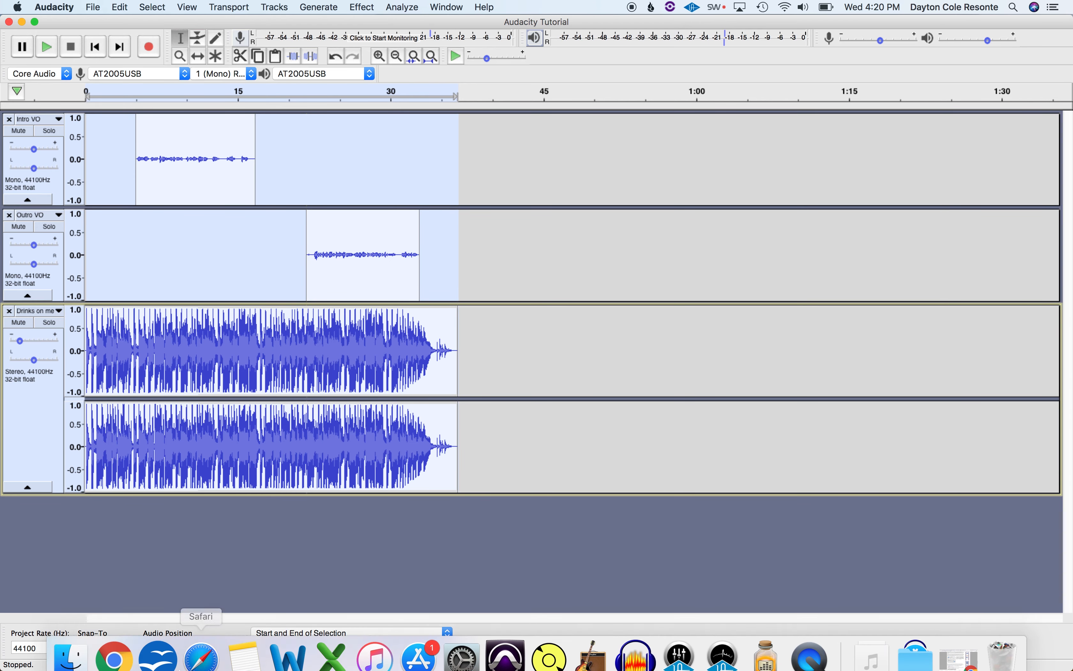
left_click(75, 639)
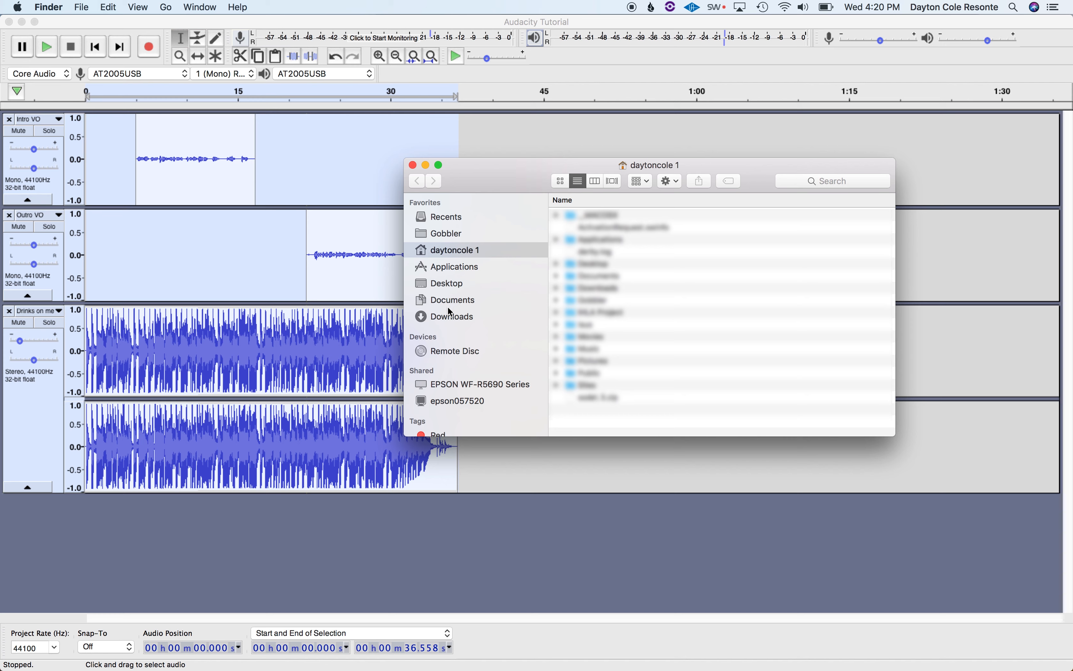
left_click(451, 285)
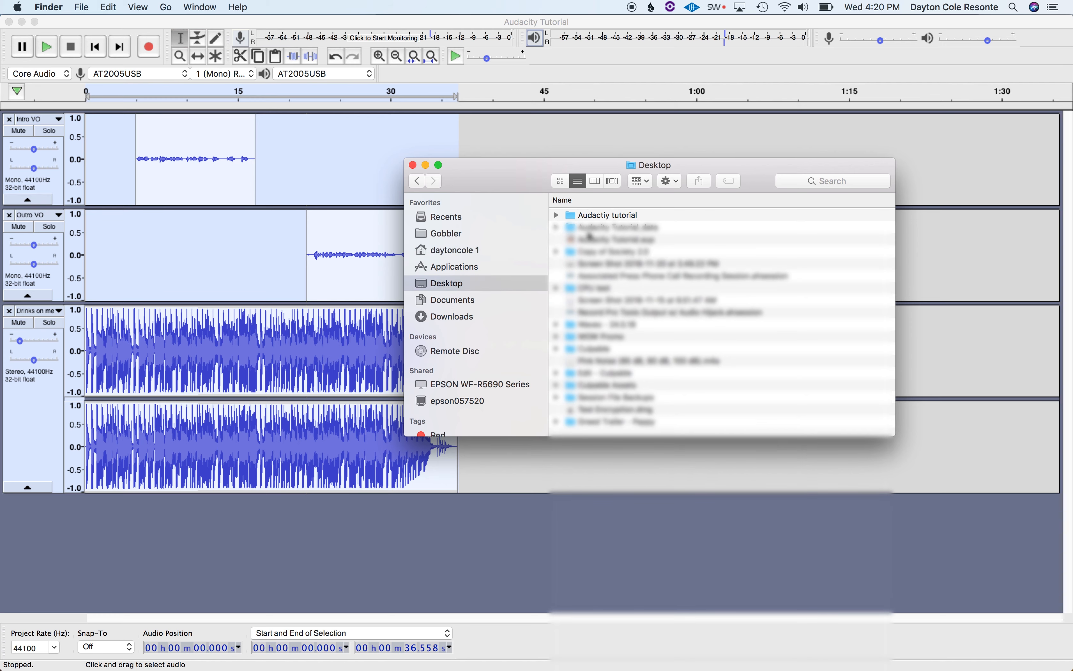
double_click(620, 217)
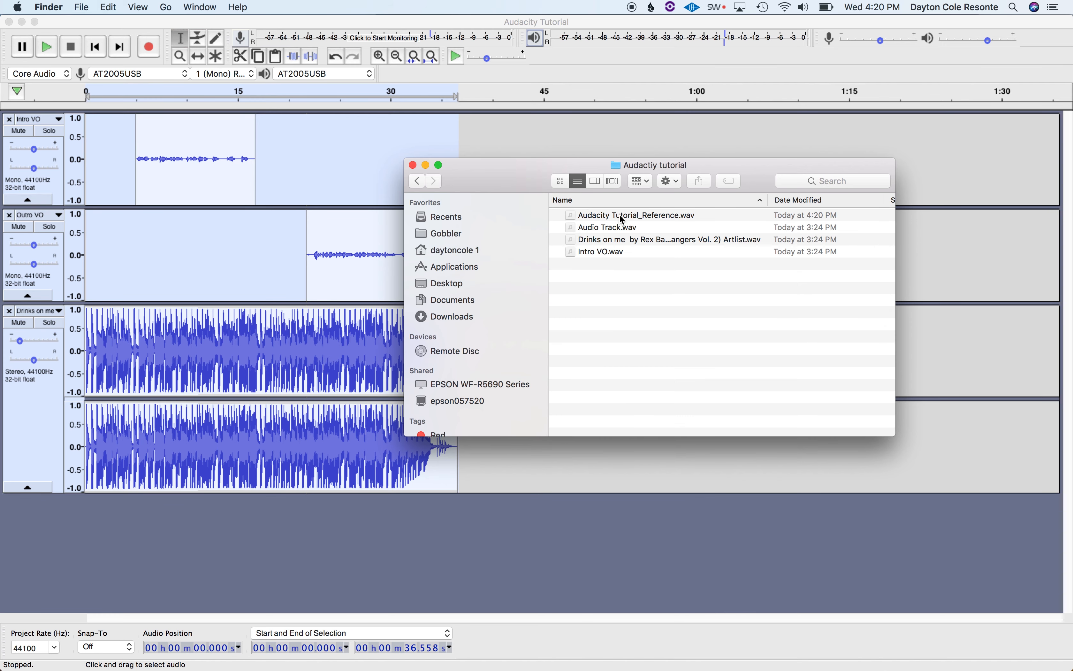
left_click(621, 217)
key("space")
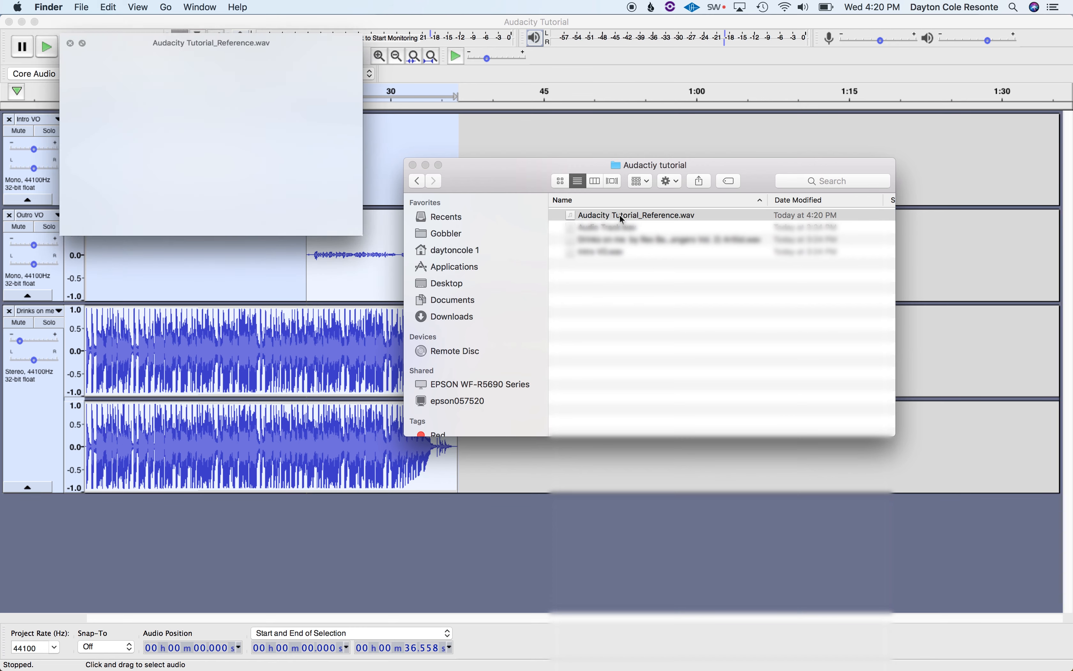
key("space")
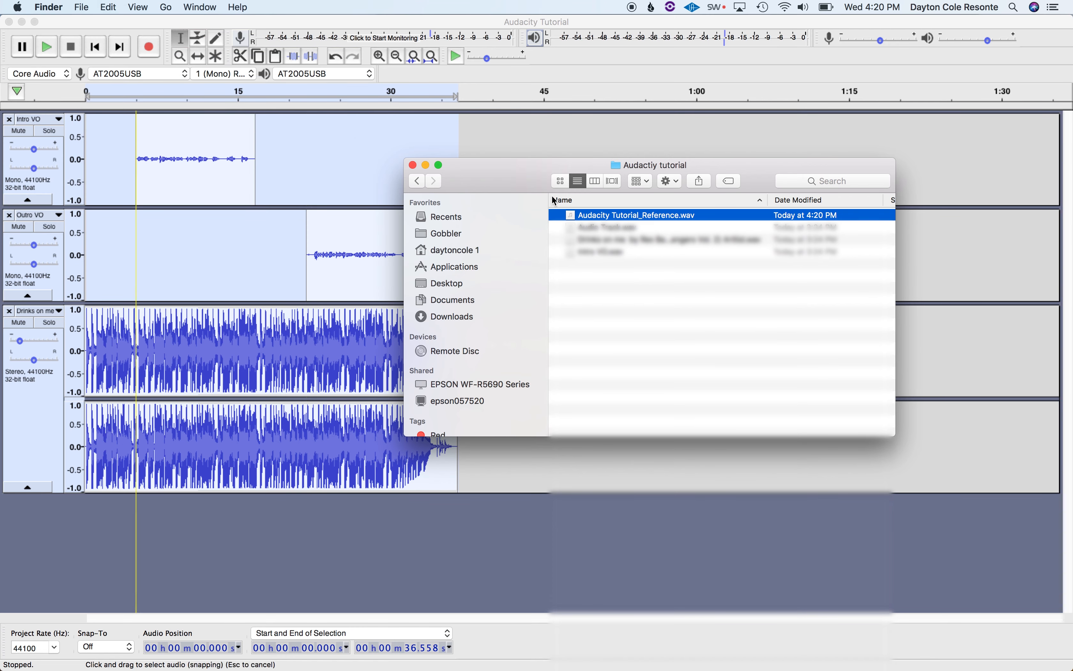
left_click_drag(508, 177, 468, 158)
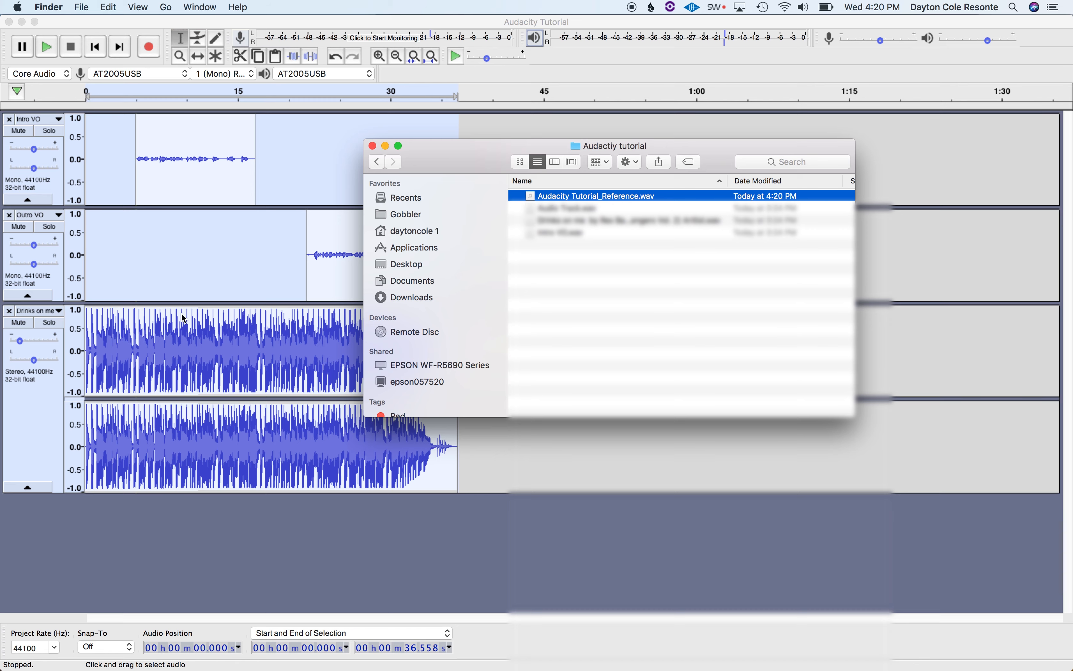
left_click(276, 21)
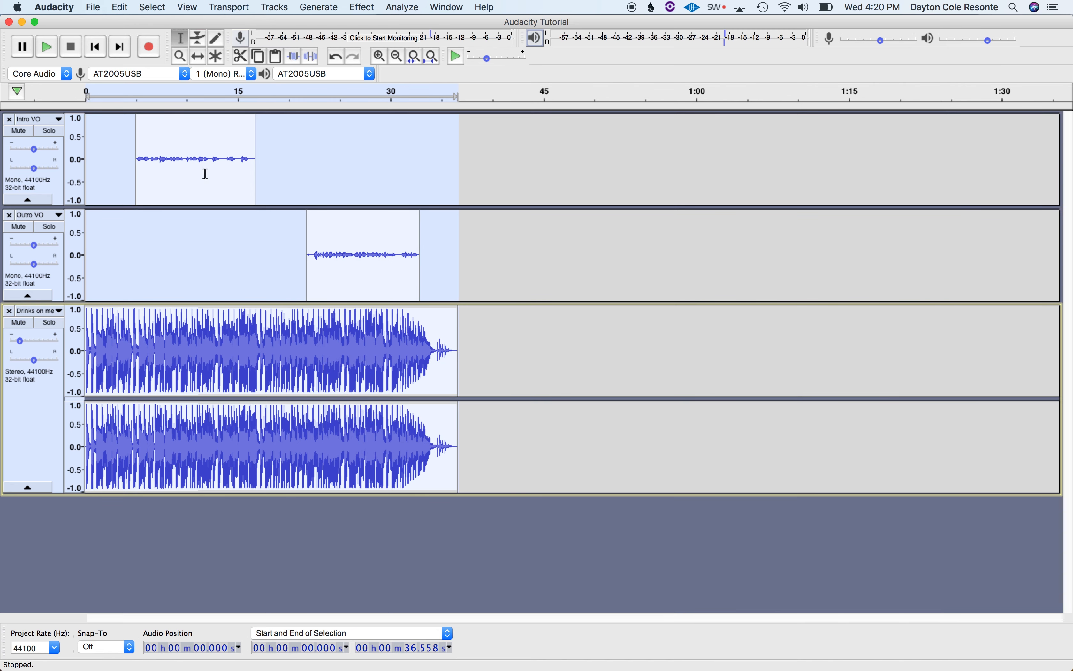
Generate about 1.13 s of silence at the very start of both the Intro VO and Outro VO tracks.
left_click(201, 255)
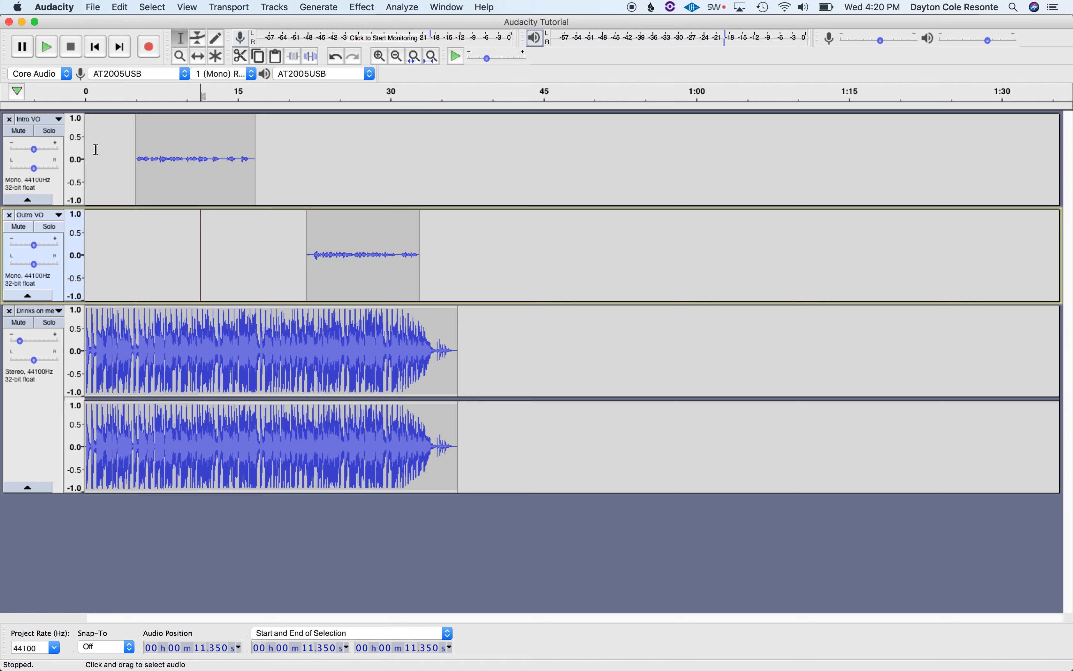
left_click(115, 164)
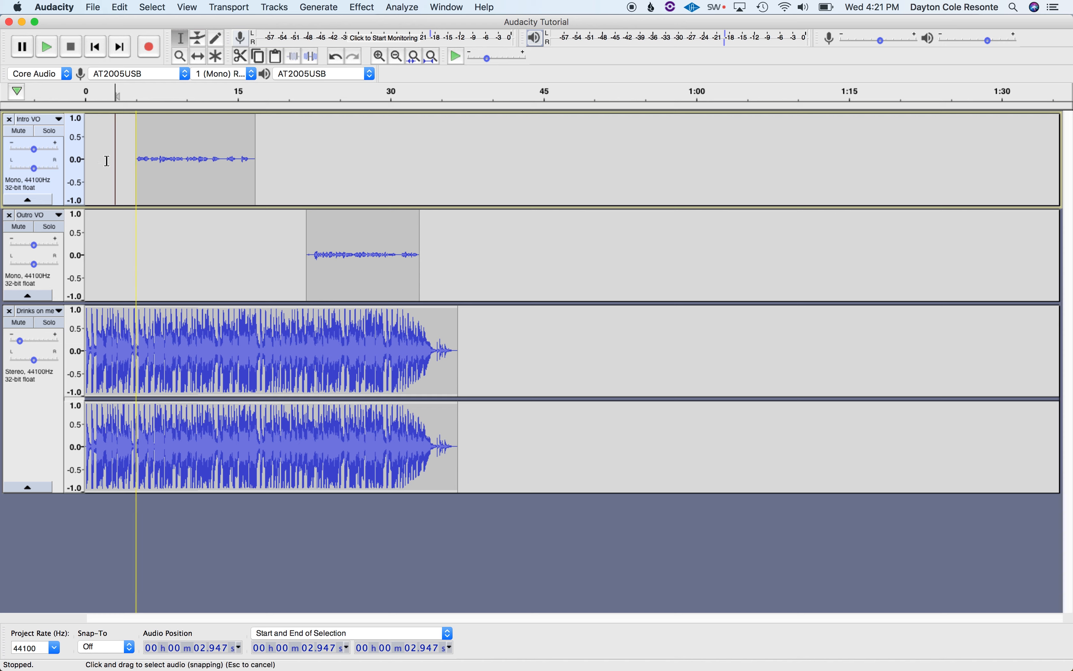
left_click_drag(98, 163, 62, 252)
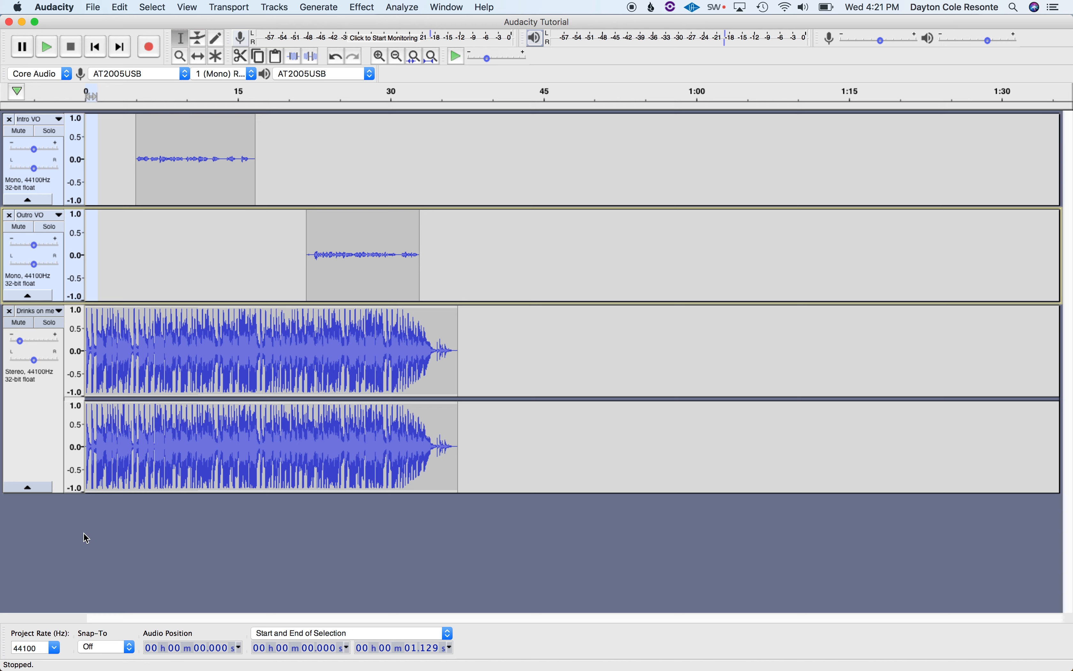
left_click(314, 2)
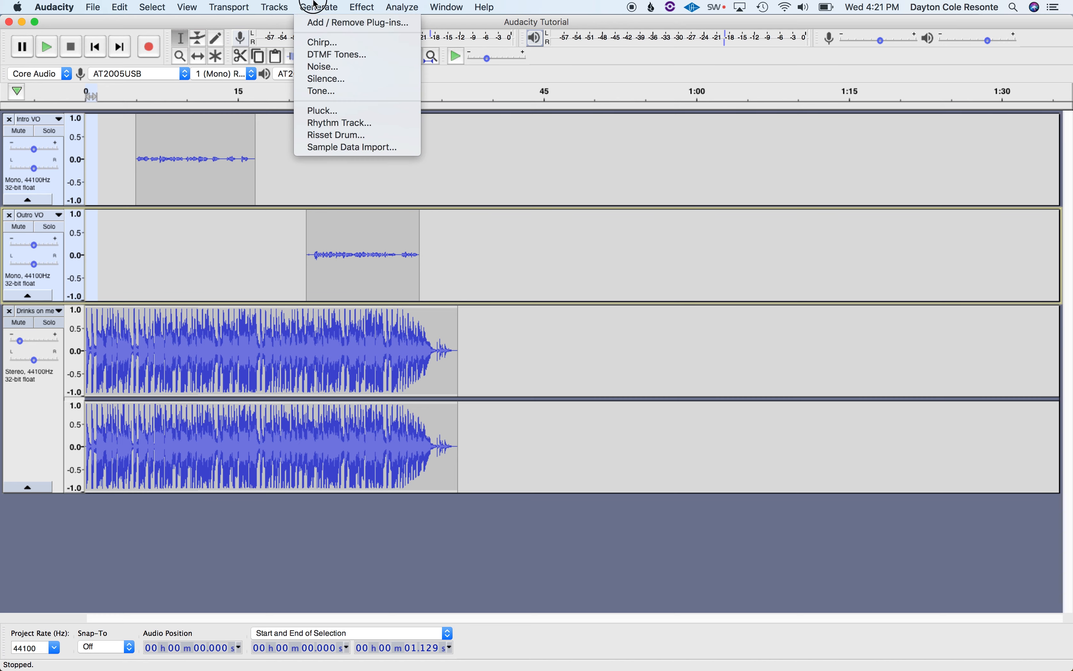
left_click(335, 77)
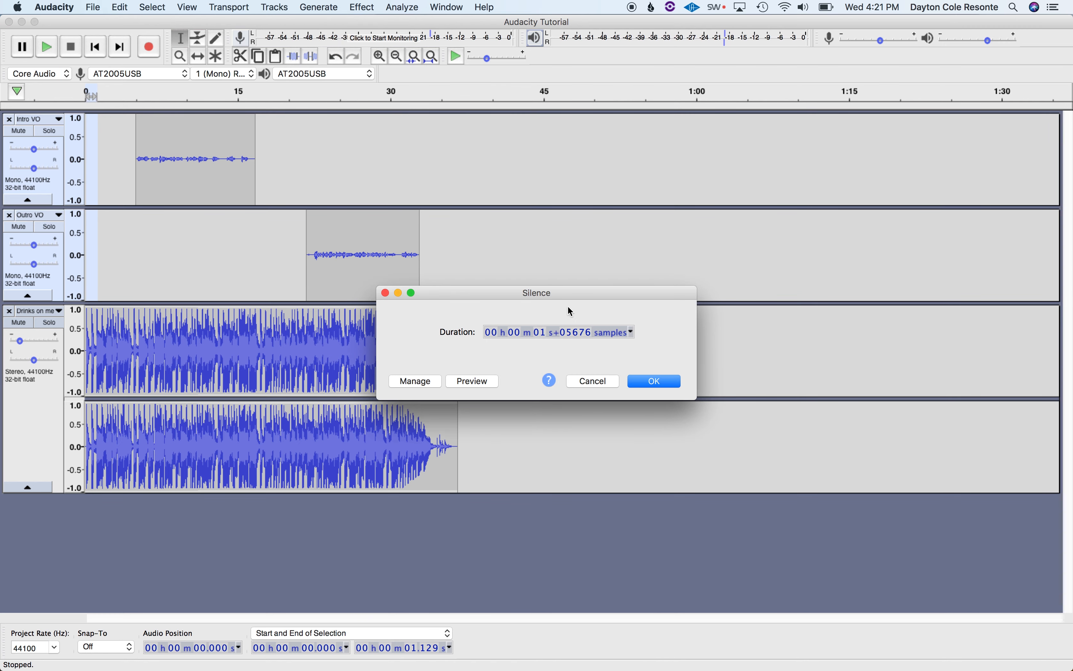
left_click(661, 382)
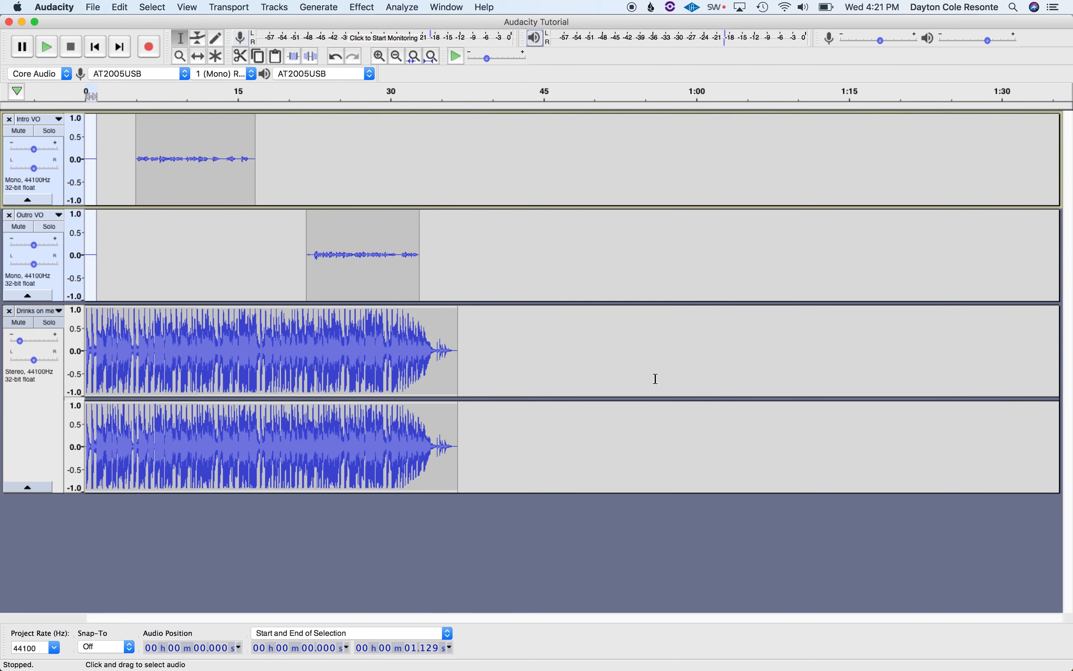
Select all audio in the three tracks and open the Export Multiple dialog.
left_click(118, 238)
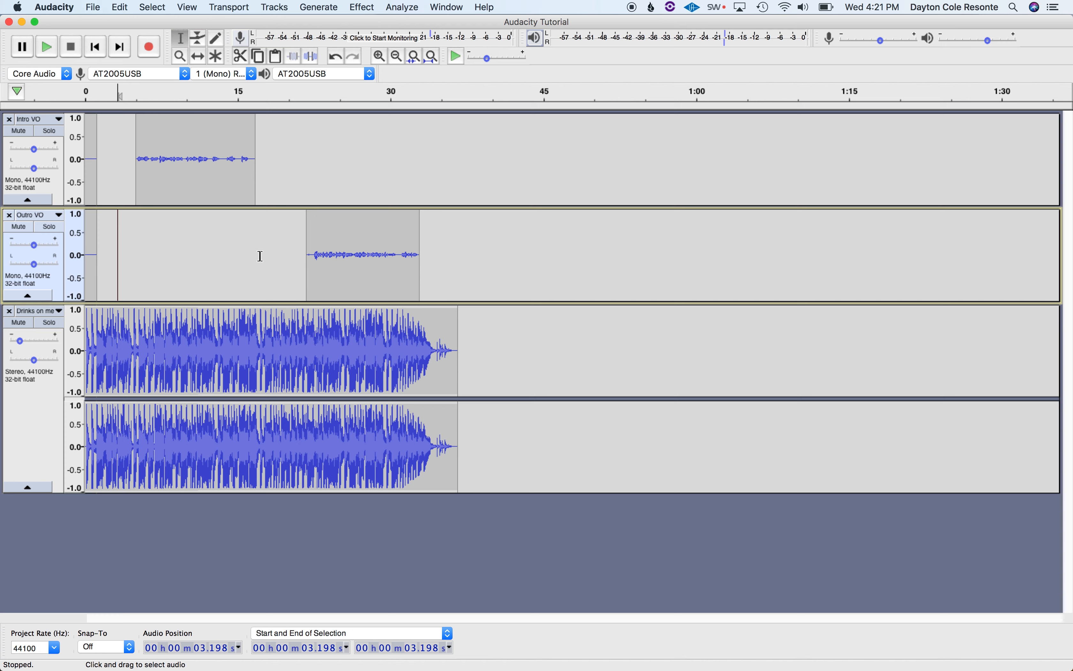
left_click(142, 228)
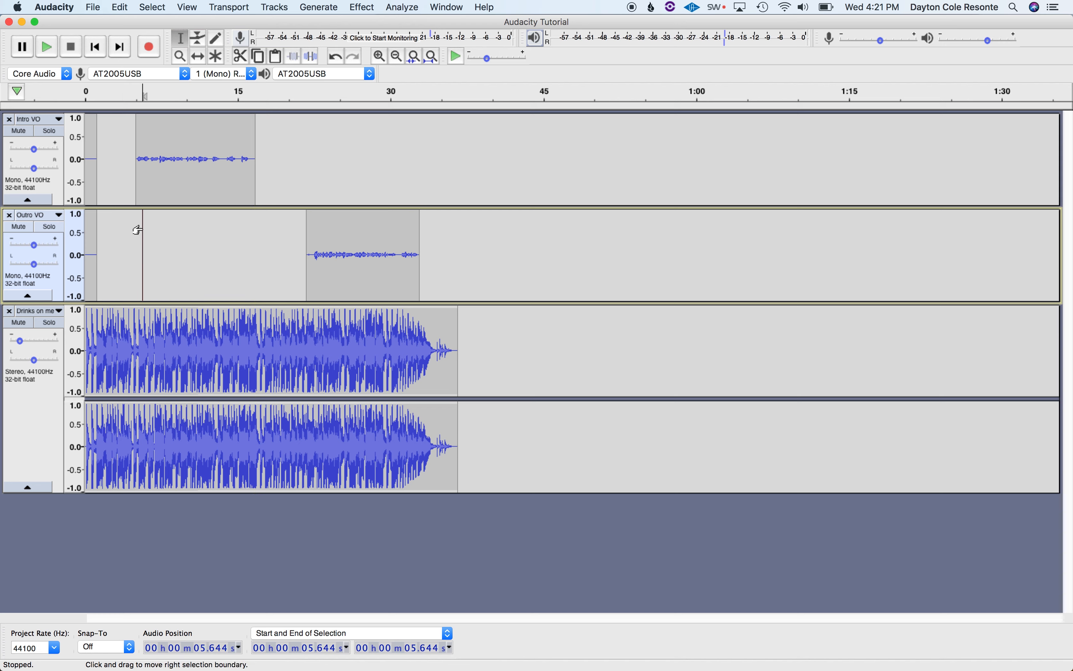
key("super+a")
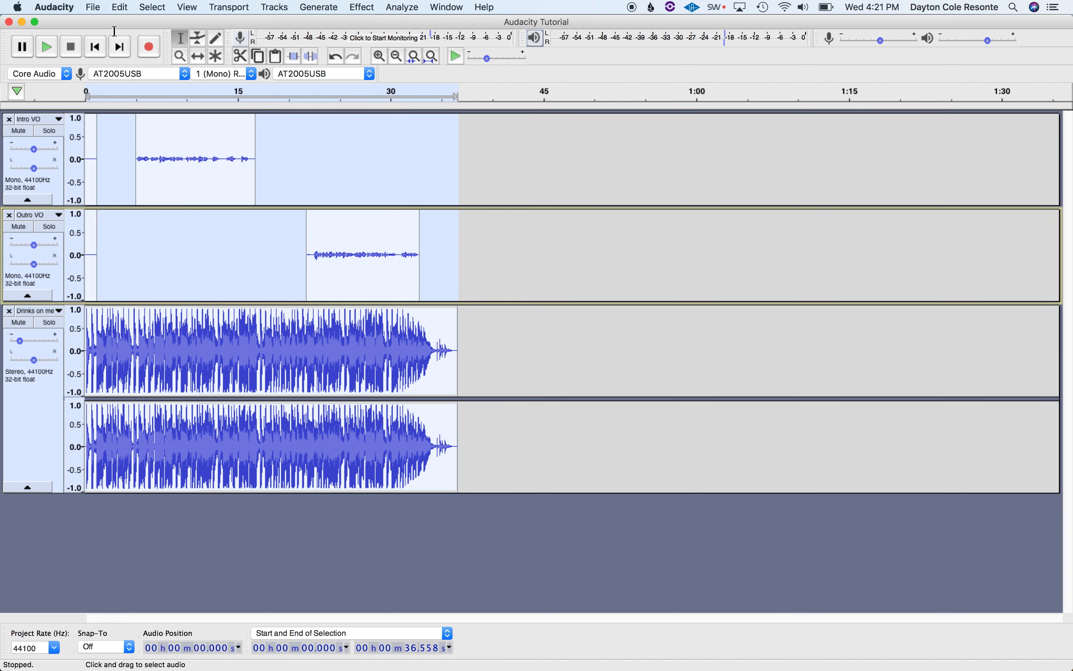
left_click(94, 7)
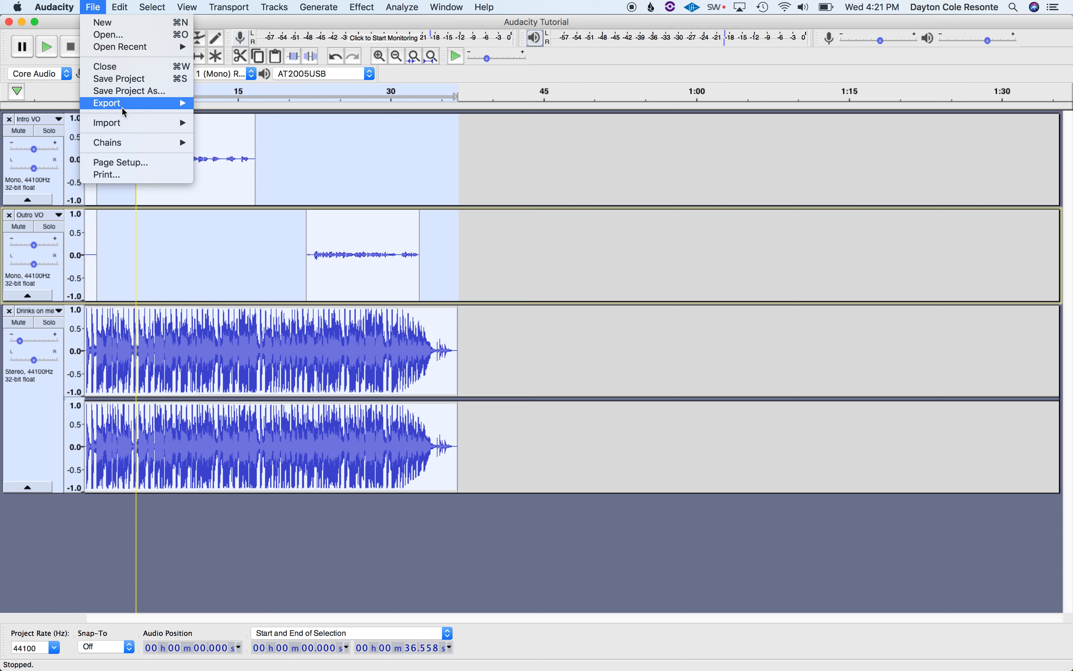
mouse_move(123, 104)
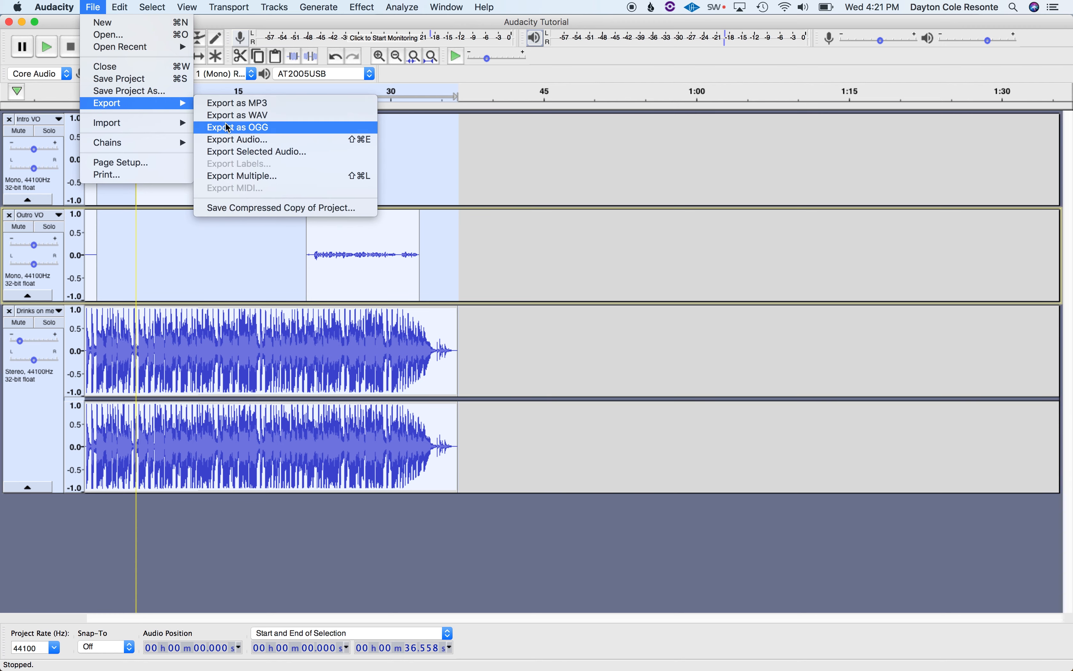
left_click(242, 174)
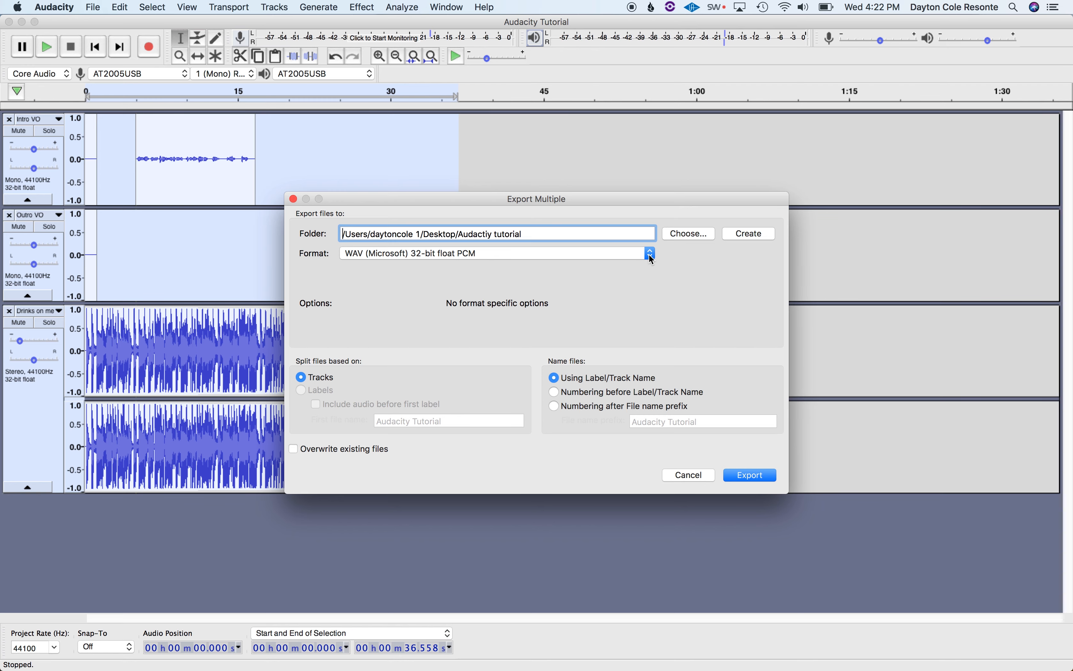
Keep WAV (Microsoft) 32-bit float PCM as the format for exporting each track to the Audactiy tutorial folder, and start the export.
left_click(535, 255)
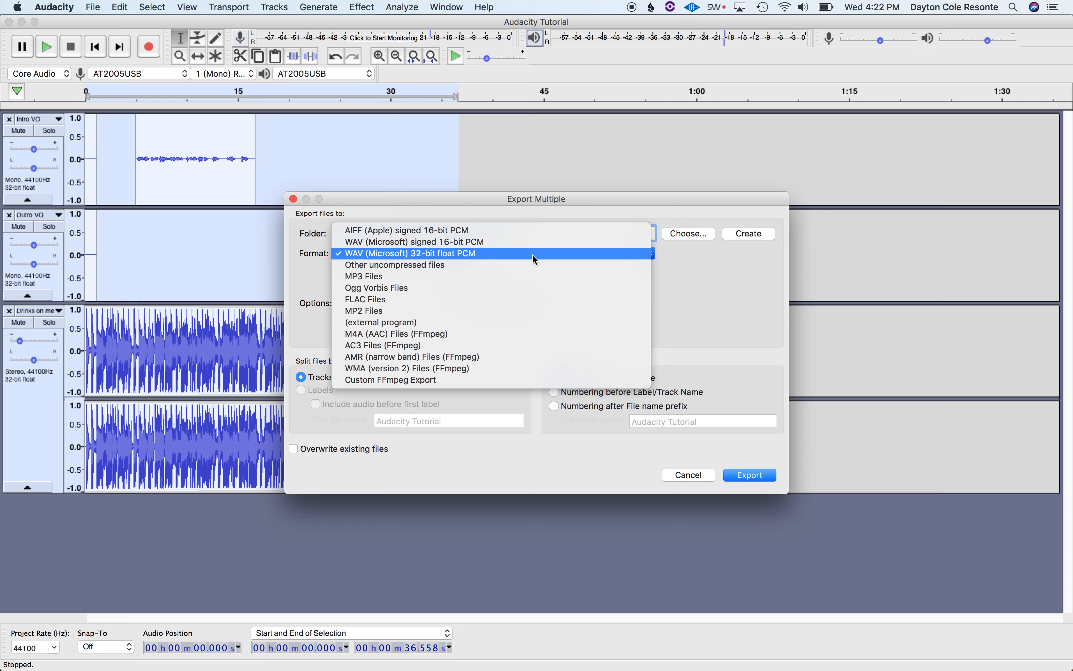
left_click(532, 254)
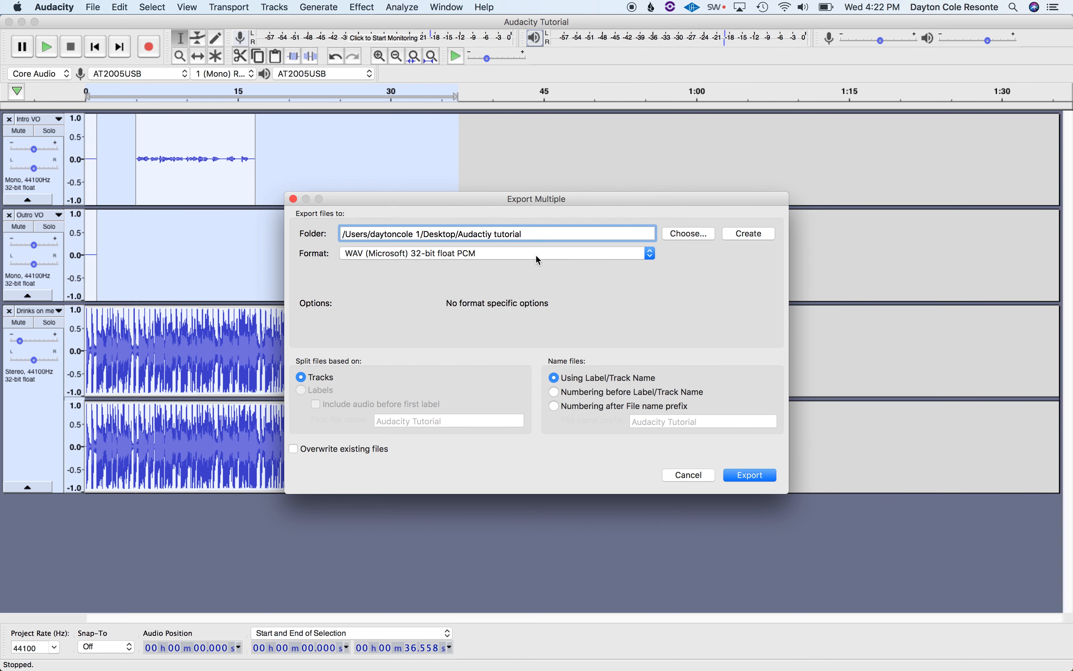
left_click(551, 252)
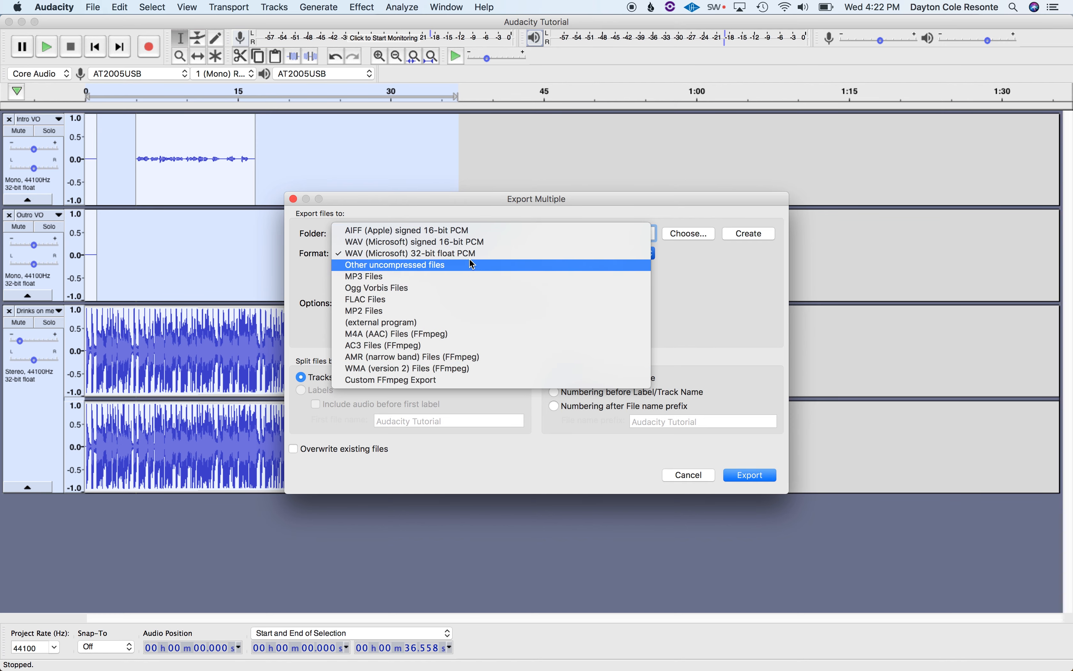
left_click(756, 310)
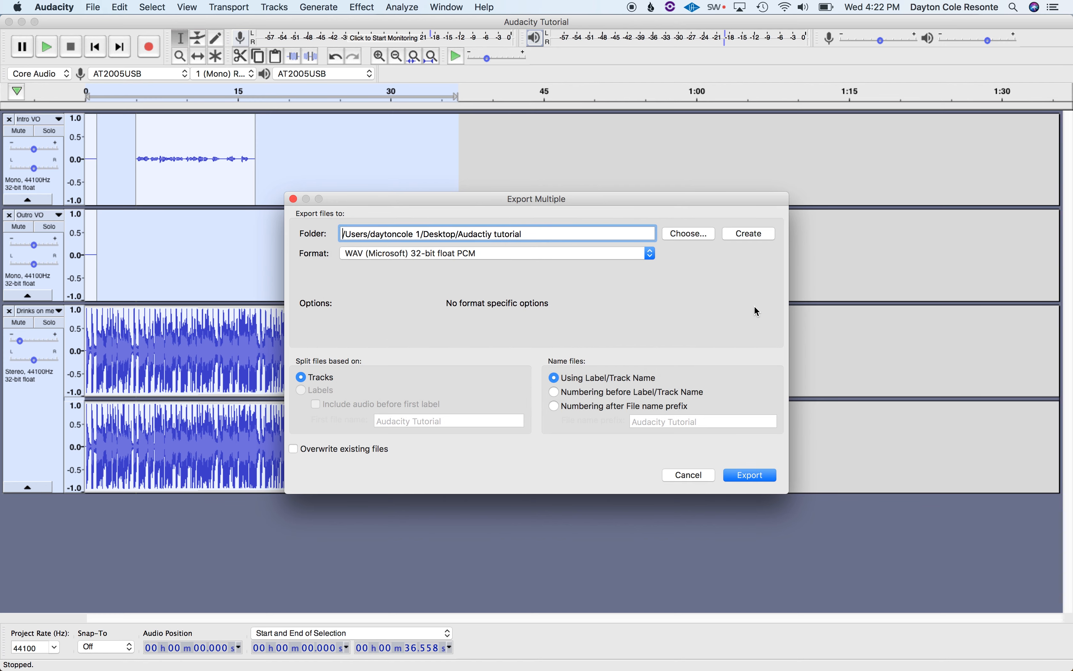
left_click(760, 482)
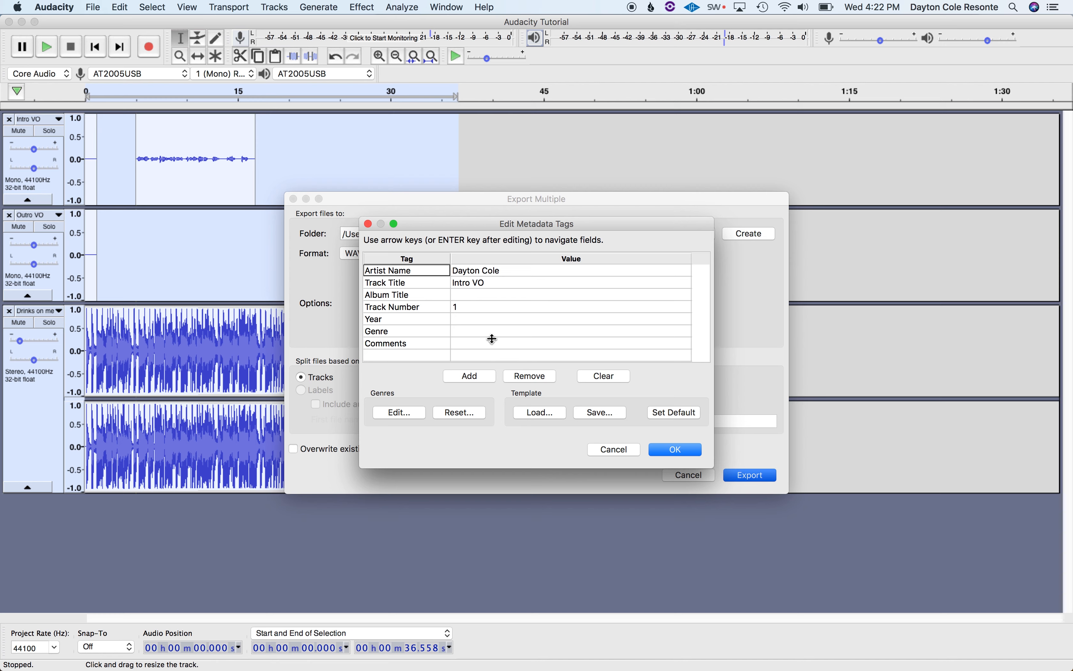
Set the Track Number tag to Intro VO for the first file and Outro VO for the second, accepting each set of metadata.
left_click(484, 306)
type("In")
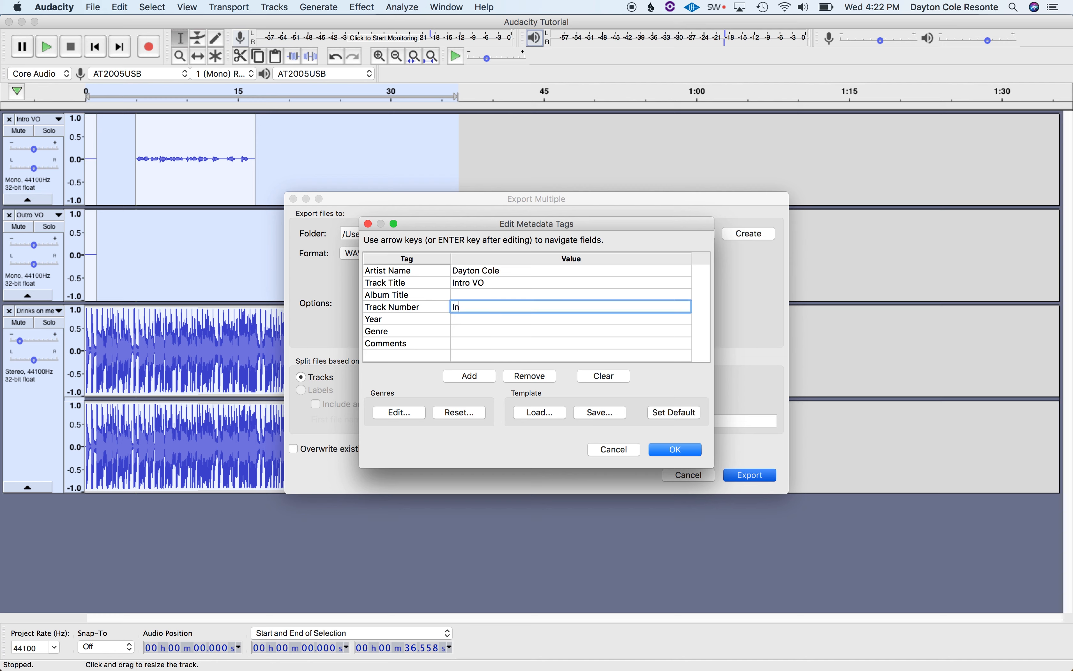
type("tro VO")
left_click(684, 450)
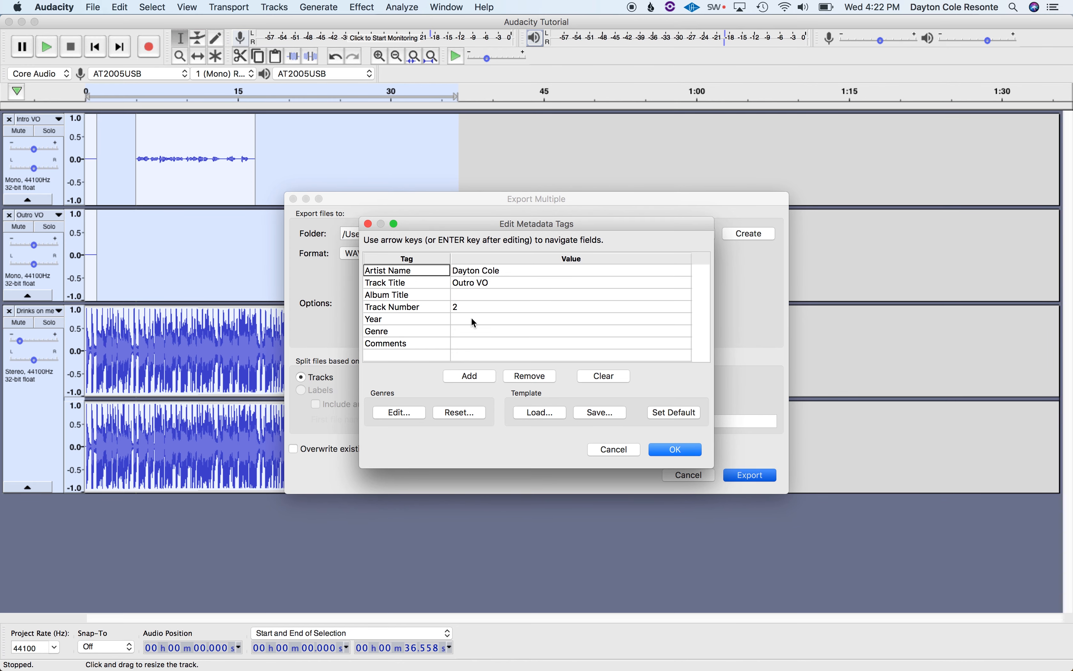
left_click(481, 304)
type("Outro VO")
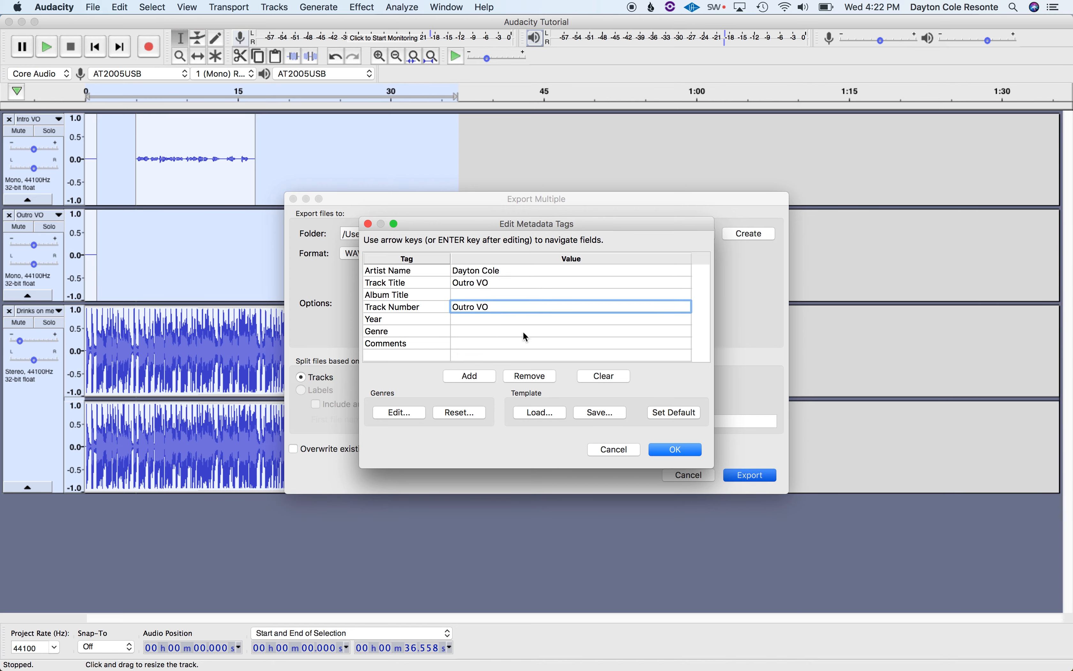
left_click(677, 449)
Set the music file's Track Number tag to Music, accept the metadata, and close the export report.
left_click(503, 307)
type("Music")
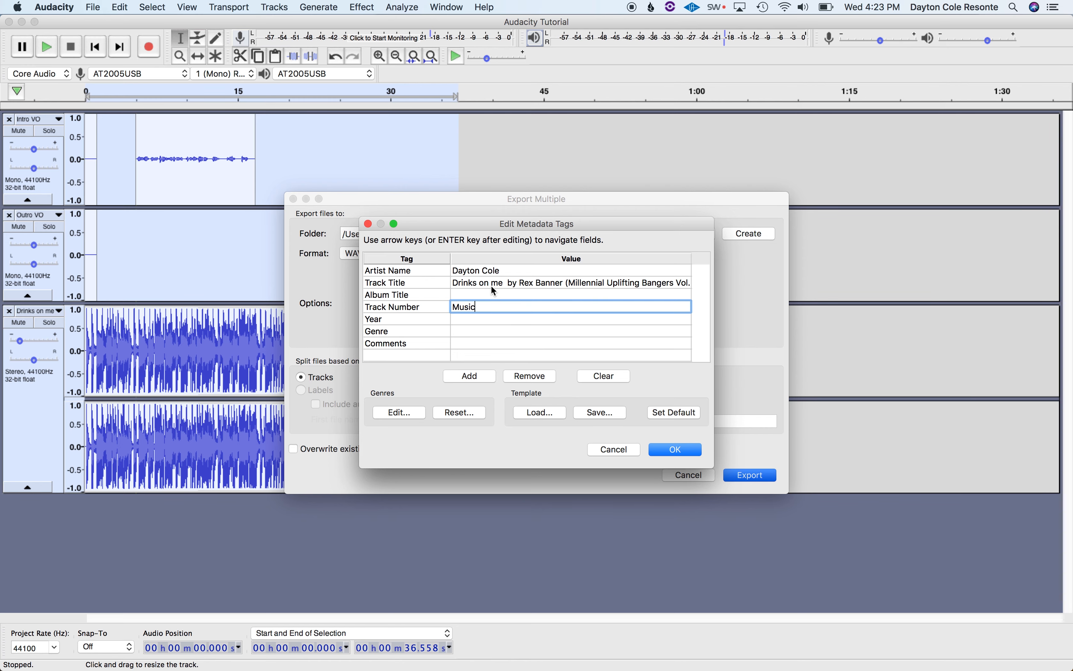
left_click(678, 452)
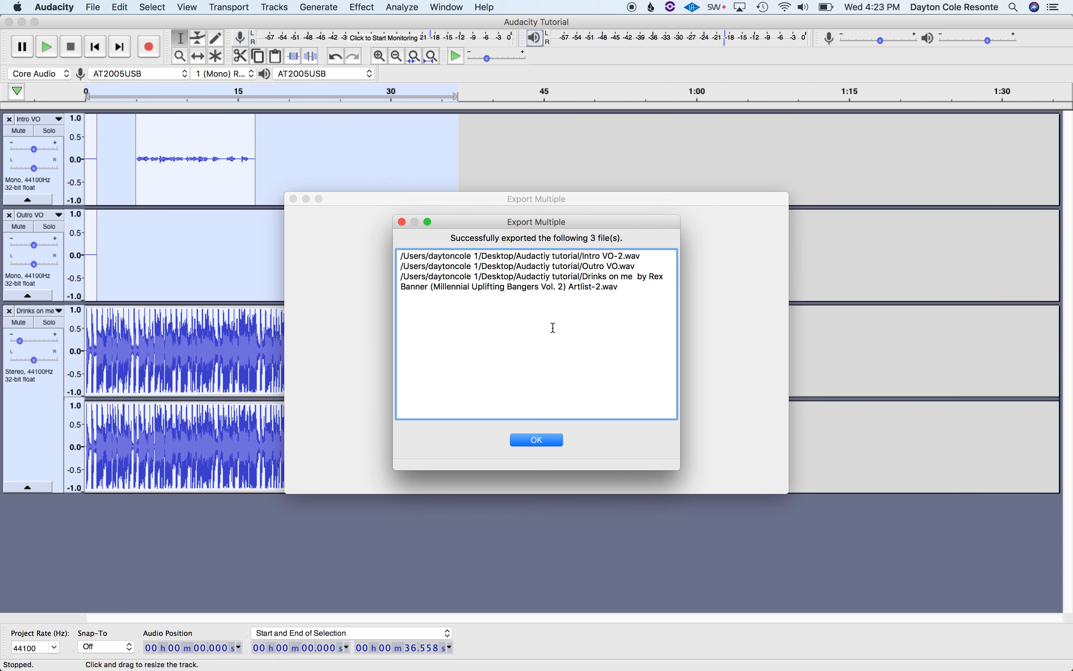
left_click(544, 444)
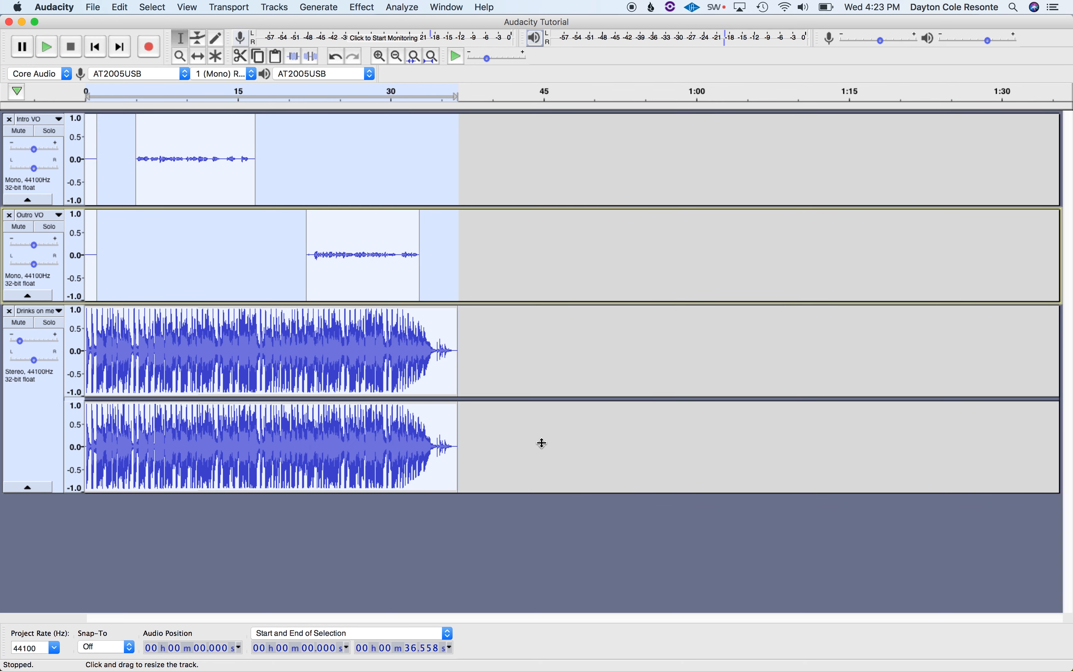
Switch to Finder, enlarge the Audactiy tutorial folder window, and sort its files by date modified, newest first.
mouse_move(332, 648)
left_click(90, 650)
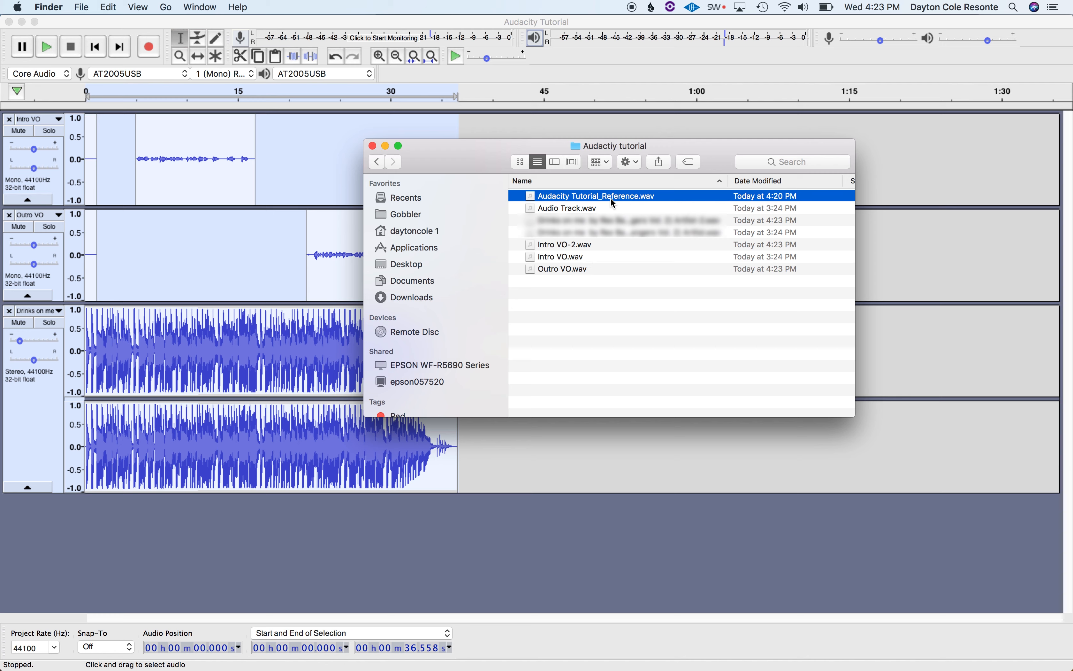
left_click(612, 220)
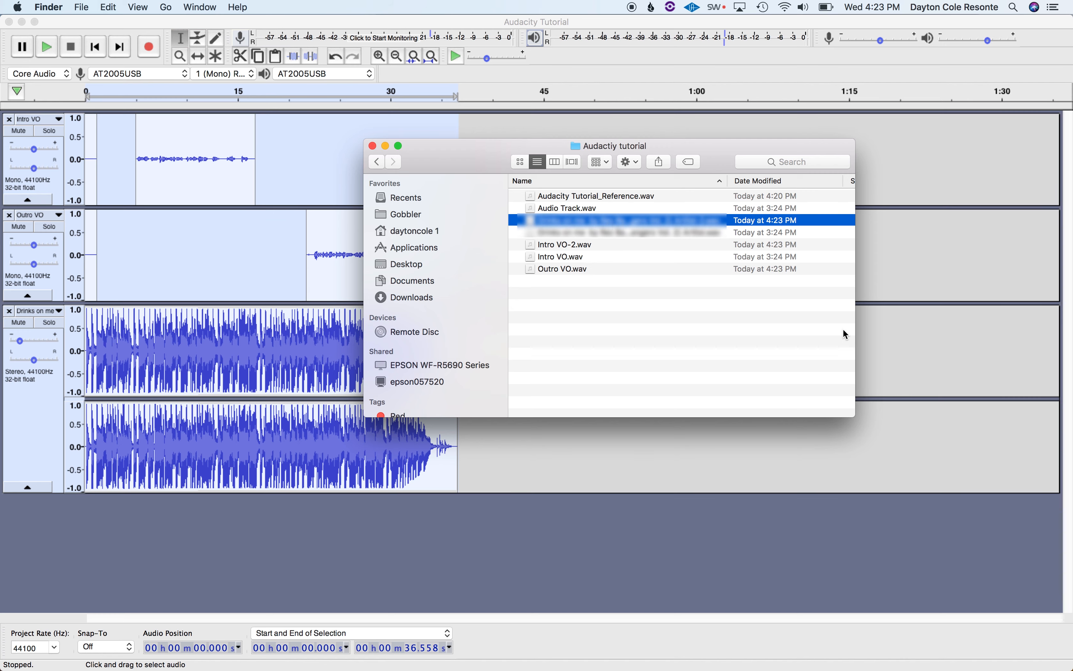
left_click_drag(854, 416, 952, 435)
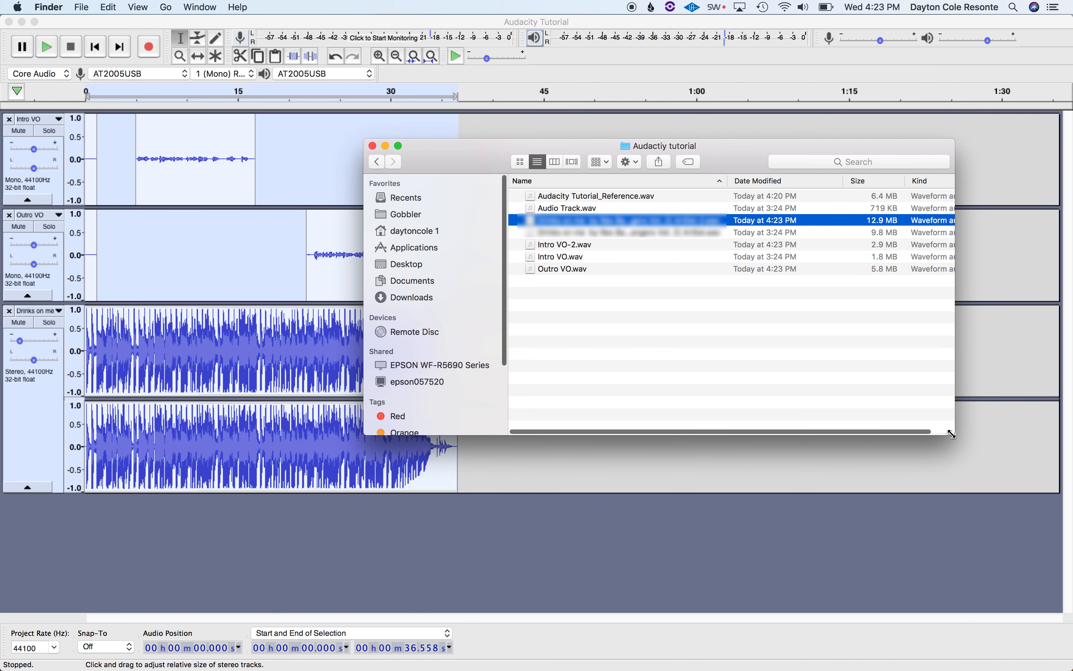
left_click(798, 181)
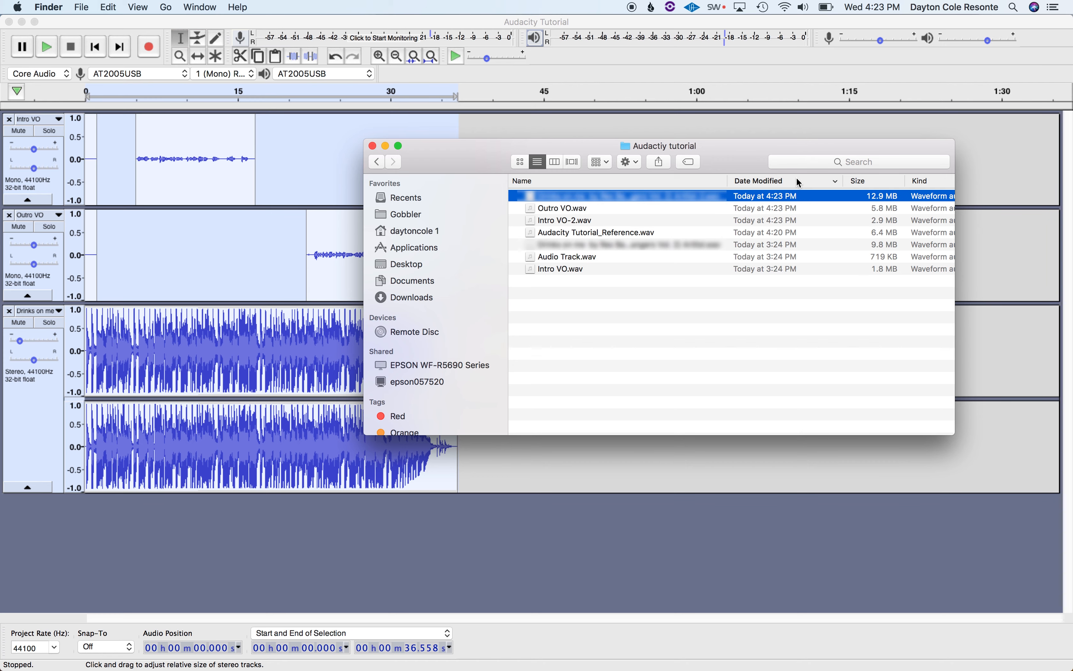
Preview the exported Outro VO.wav, skipping ahead to its later part, close the preview, and return to Audacity.
left_click(781, 221)
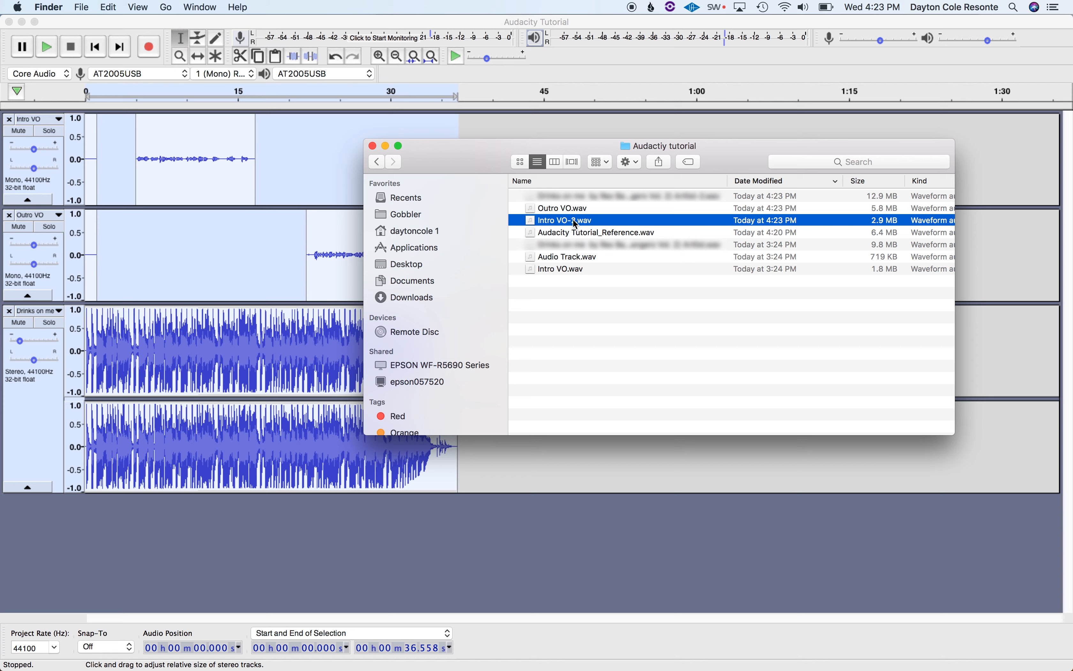
left_click(586, 210)
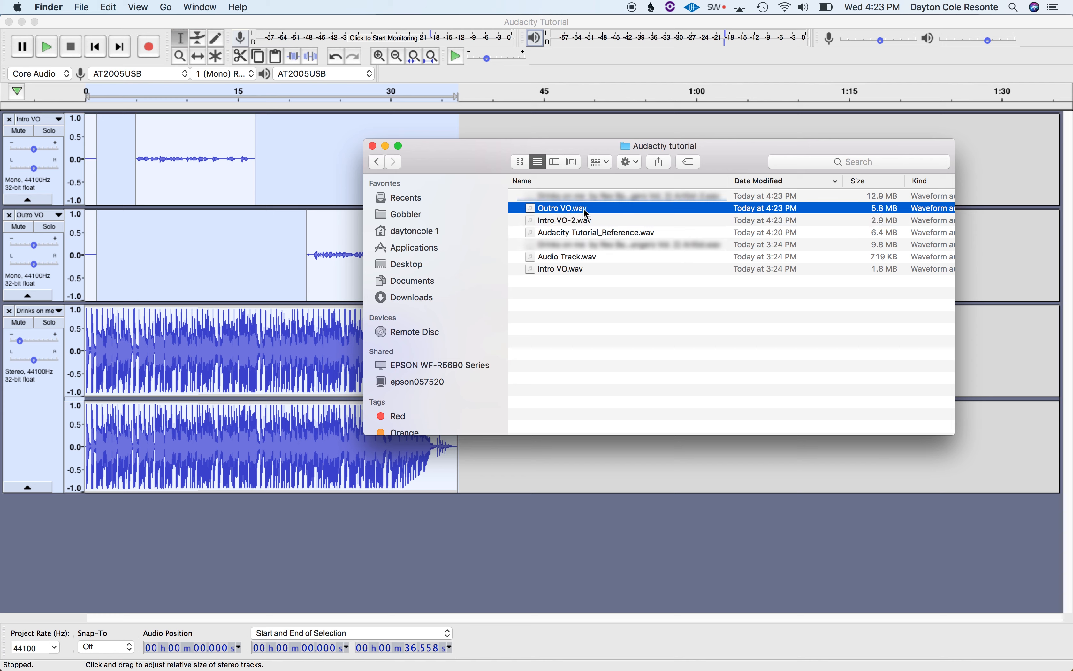
key("space")
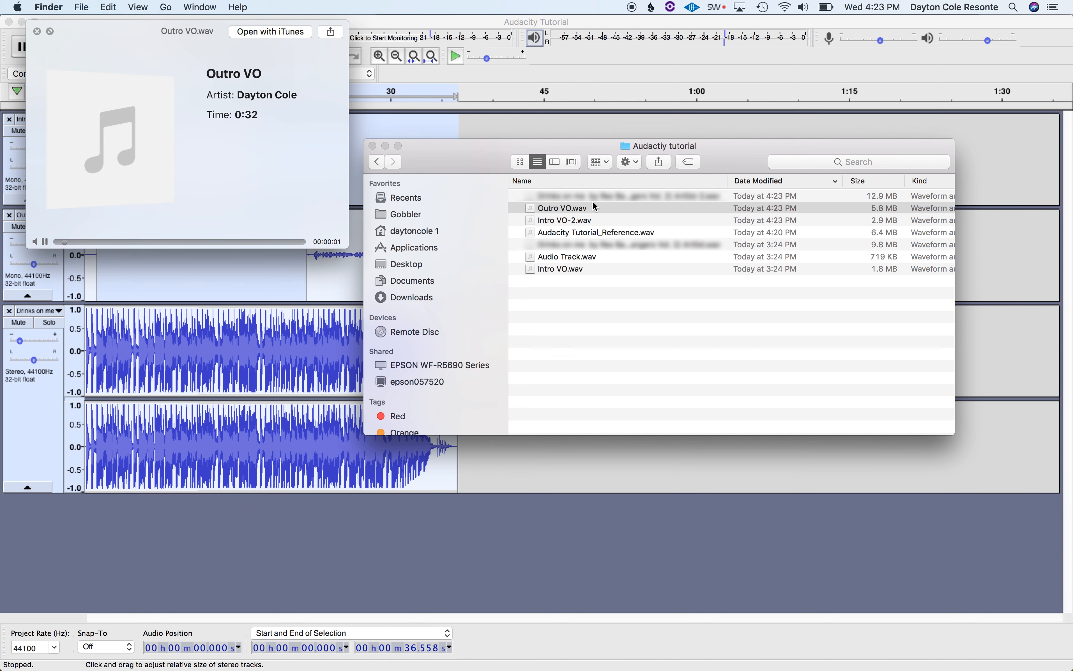
left_click_drag(133, 241, 261, 242)
key("space")
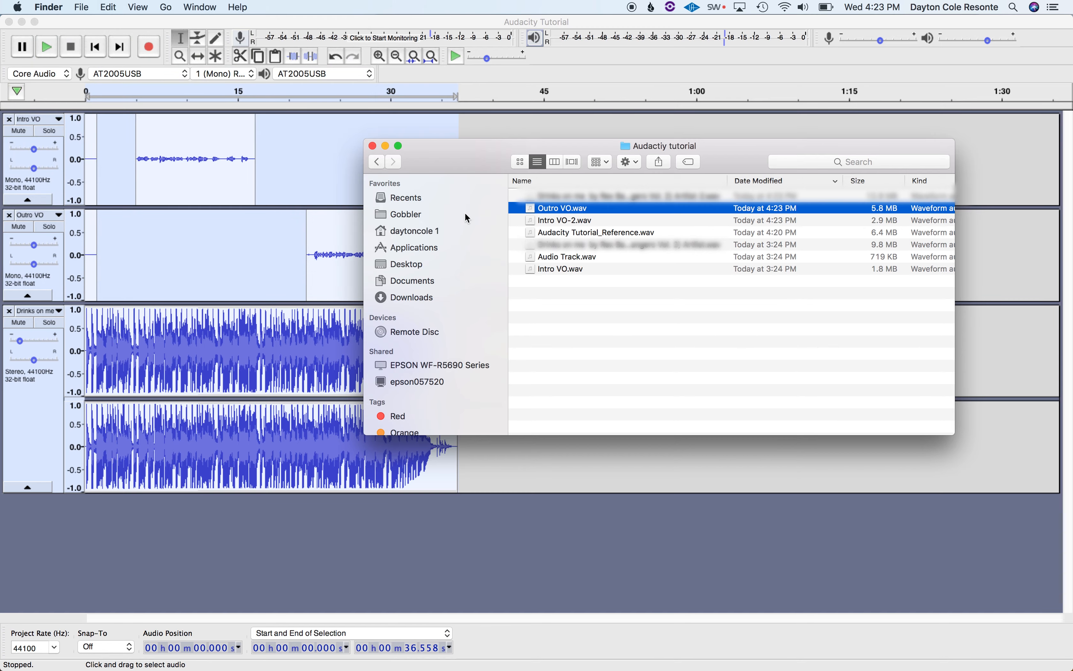
left_click_drag(473, 146, 494, 91)
left_click(408, 19)
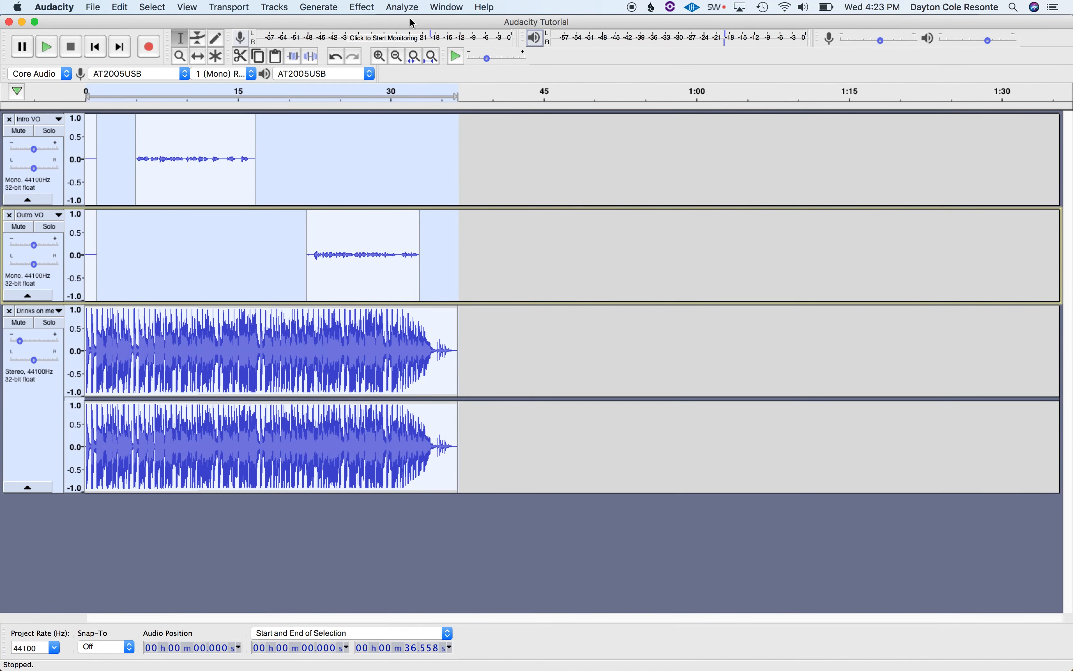